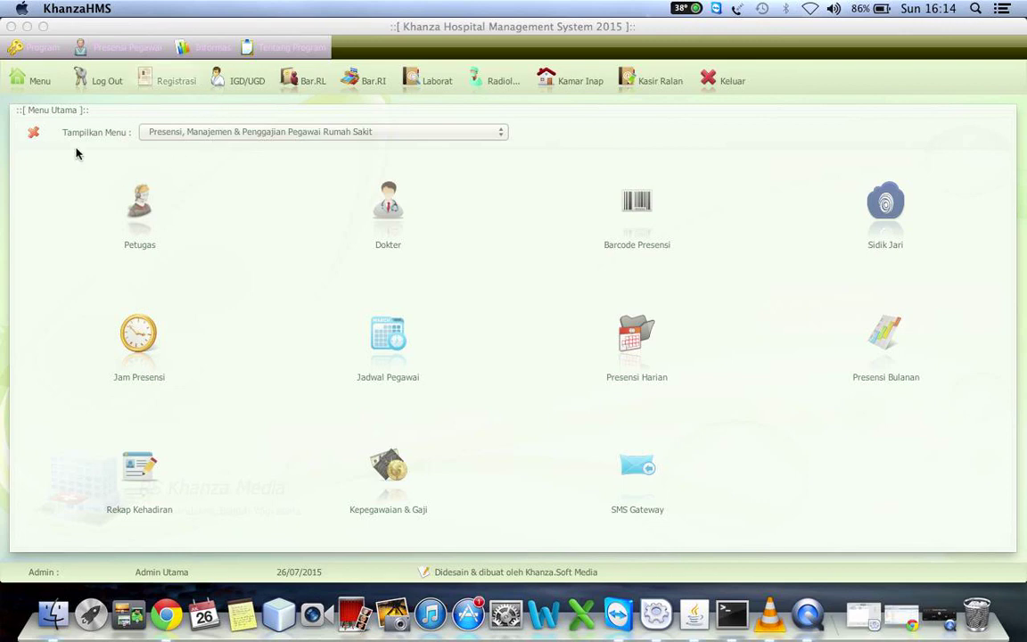
Choose Pengaturan Program Aplikasi HMS from the Tampilkan Menu dropdown
left_click(197, 132)
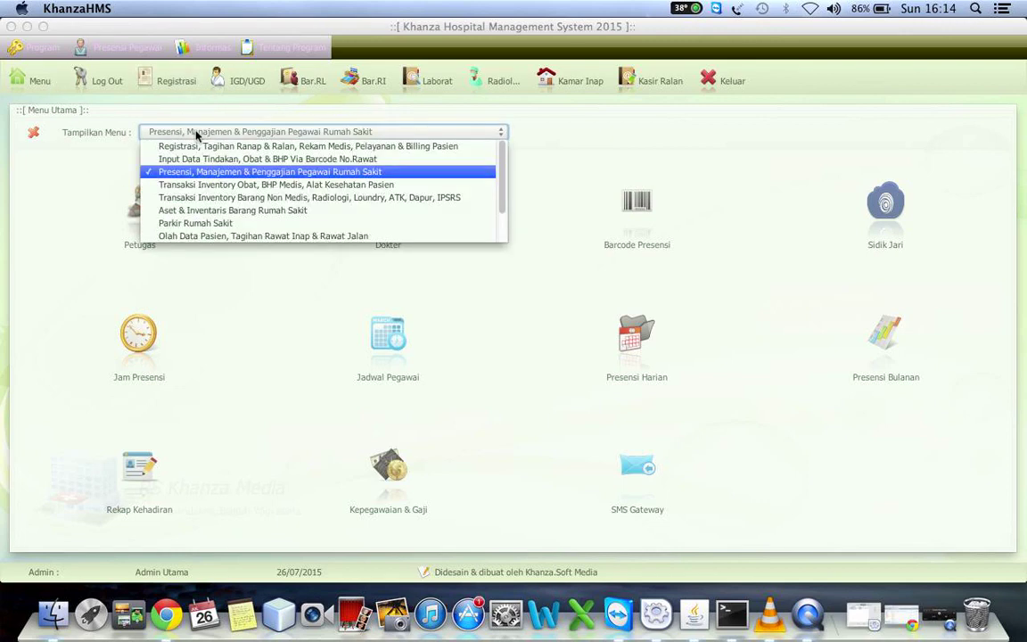
key("Down")
key("Down")
key("Down")
key("Down")
key("Down")
key("Down")
key("Down")
key("Down")
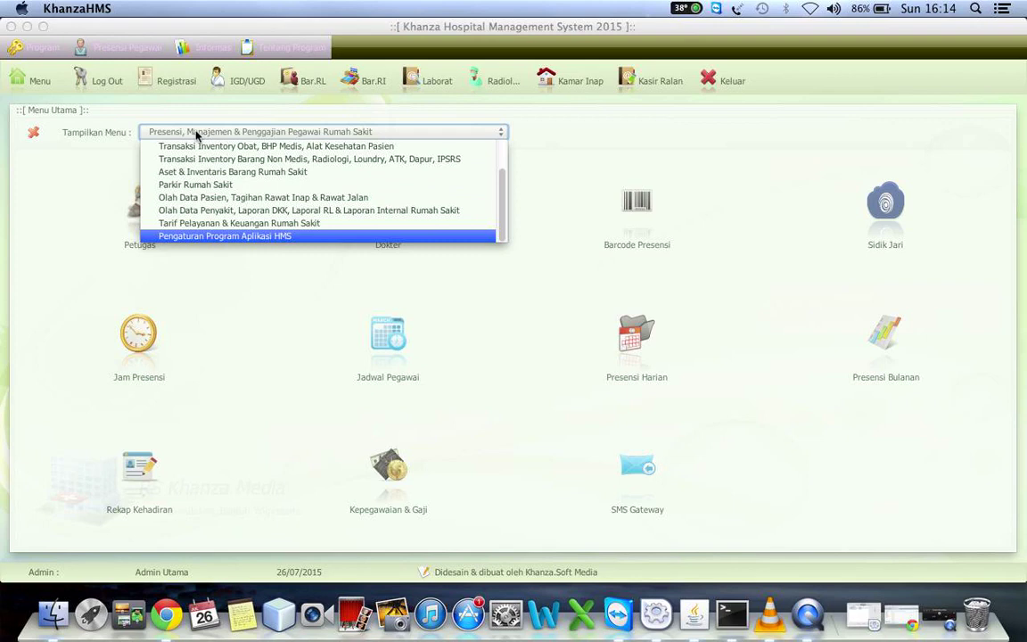
key("Return")
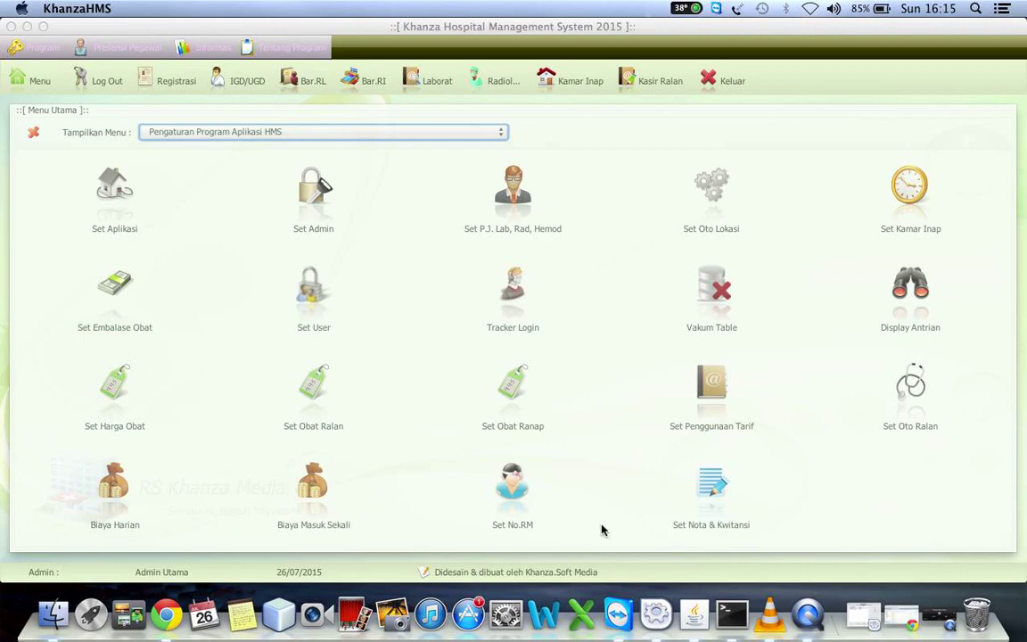
Open Set Aplikasi from the program settings menu grid
left_click(111, 202)
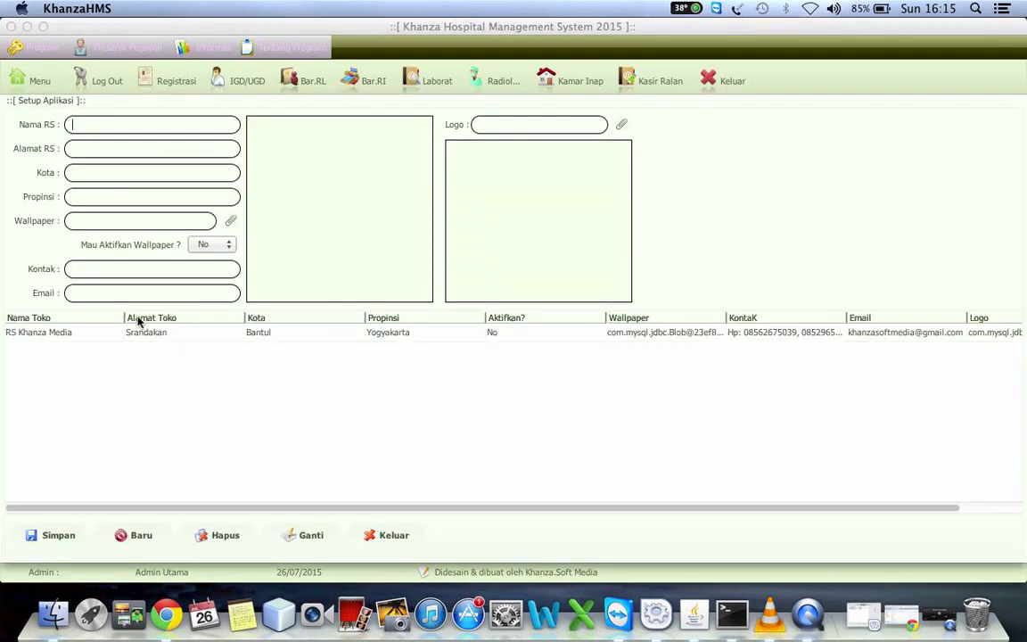
Load the hospital record, rename it to Islam Purwokerto and begin the new street address
left_click(139, 332)
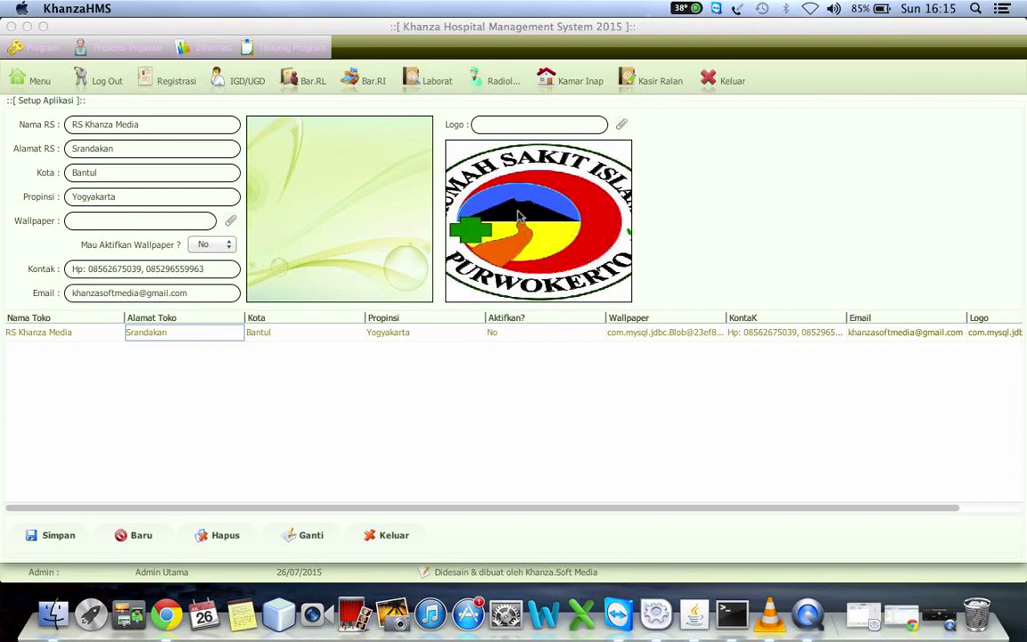
left_click(164, 124)
key("BackSpace")
key("BackSpace")
key("BackSpace")
key("BackSpace")
key("BackSpace")
key("BackSpace")
key("BackSpace")
key("BackSpace")
key("BackSpace")
key("BackSpace")
key("BackSpace")
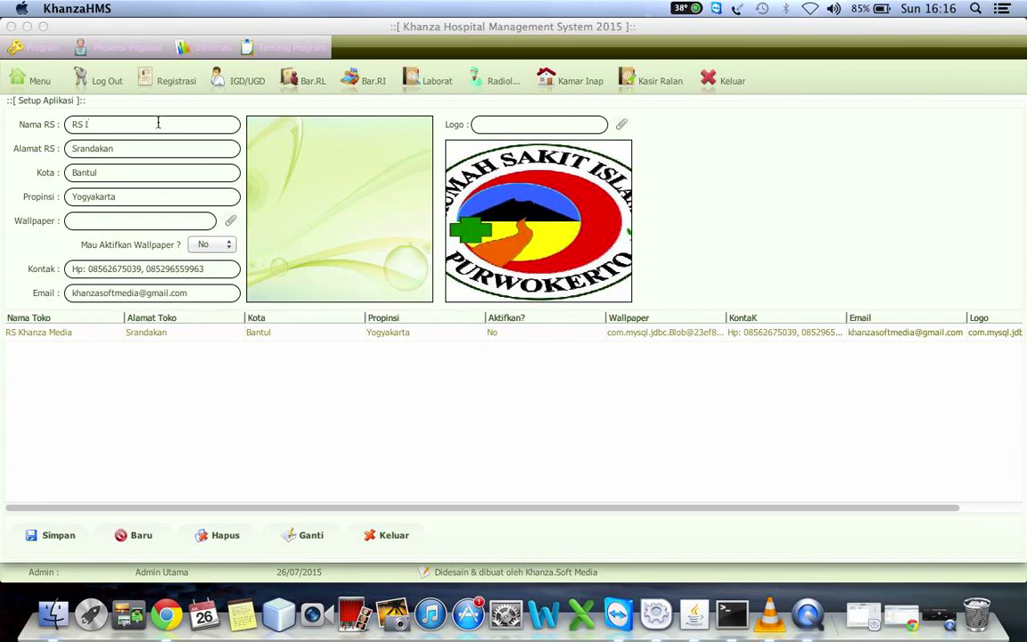
type("Islam Purwokerto")
left_click(134, 149)
key("BackSpace")
key("BackSpace")
key("BackSpace")
key("BackSpace")
key("BackSpace")
key("BackSpace")
key("BackSpace")
key("BackSpace")
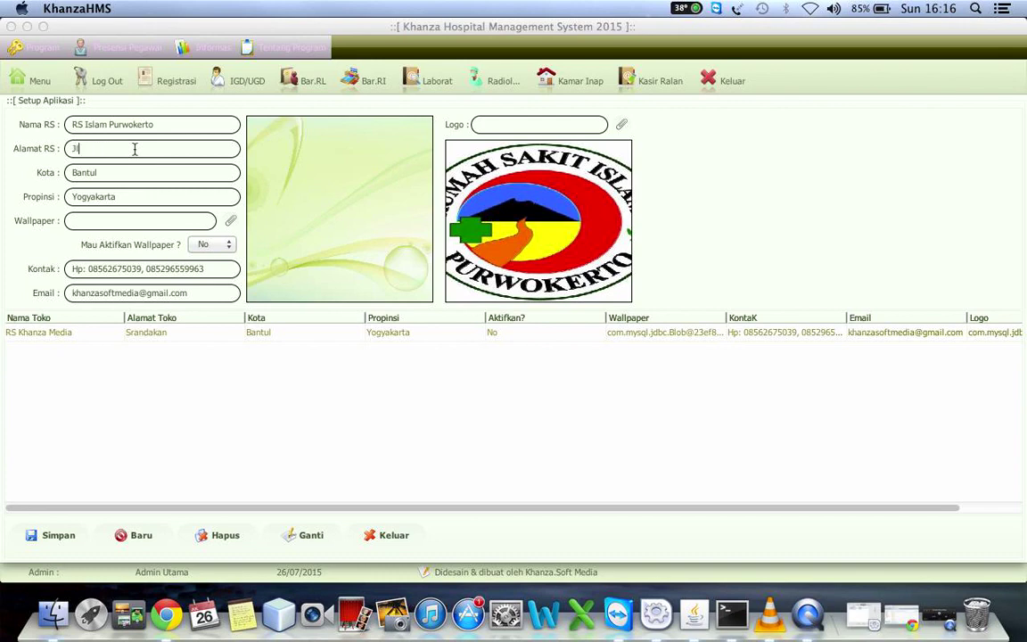
type("Jl. Imam M")
Finish the address with Purwokerto and set city Banyumas and province Jawa Tengah
left_click(101, 172)
key("BackSpace")
key("BackSpace")
key("BackSpace")
key("BackSpace")
key("BackSpace")
left_click(154, 148)
type(", Purwokerto")
left_click(92, 175)
type("Banyumas")
key("BackSpace")
key("BackSpace")
key("BackSpace")
key("BackSpace")
key("BackSpace")
key("BackSpace")
key("BackSpace")
key("BackSpace")
key("BackSpace")
type("Ja")
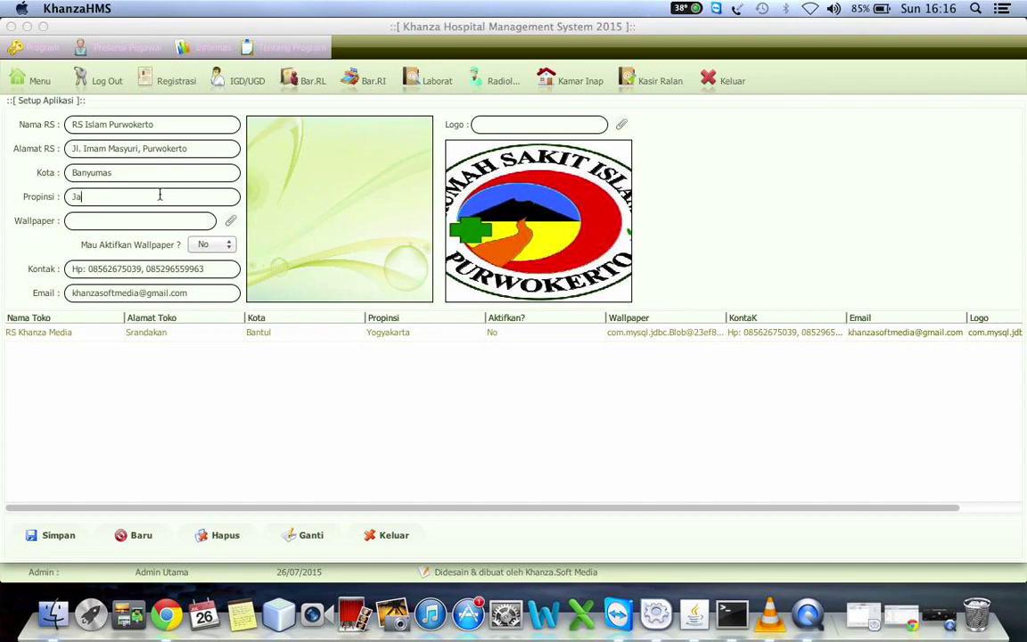
type("wa Tengah")
Replace the contact e-mail with the hospital's new e-mail address
left_click(195, 290)
key("BackSpace")
key("BackSpace")
key("BackSpace")
key("BackSpace")
key("BackSpace")
key("BackSpace")
key("BackSpace")
key("BackSpace")
key("BackSpace")
key("BackSpace")
key("BackSpace")
key("BackSpace")
key("BackSpace")
key("BackSpace")
key("BackSpace")
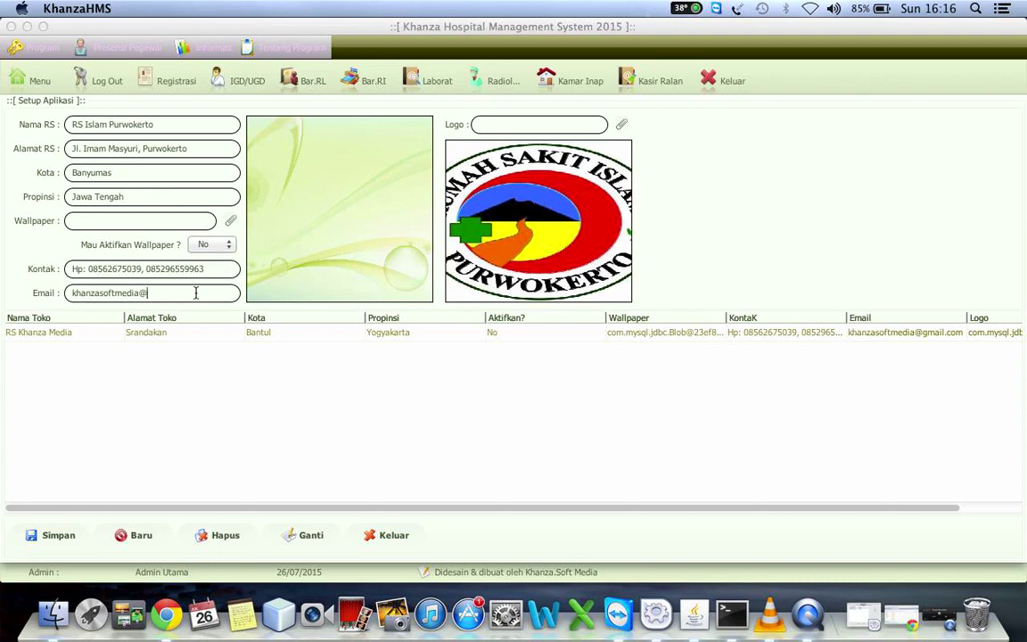
key("BackSpace")
key("BackSpace")
key("BackSpace")
key("BackSpace")
key("BackSpace")
key("BackSpace")
key("BackSpace")
key("BackSpace")
key("BackSpace")
key("BackSpace")
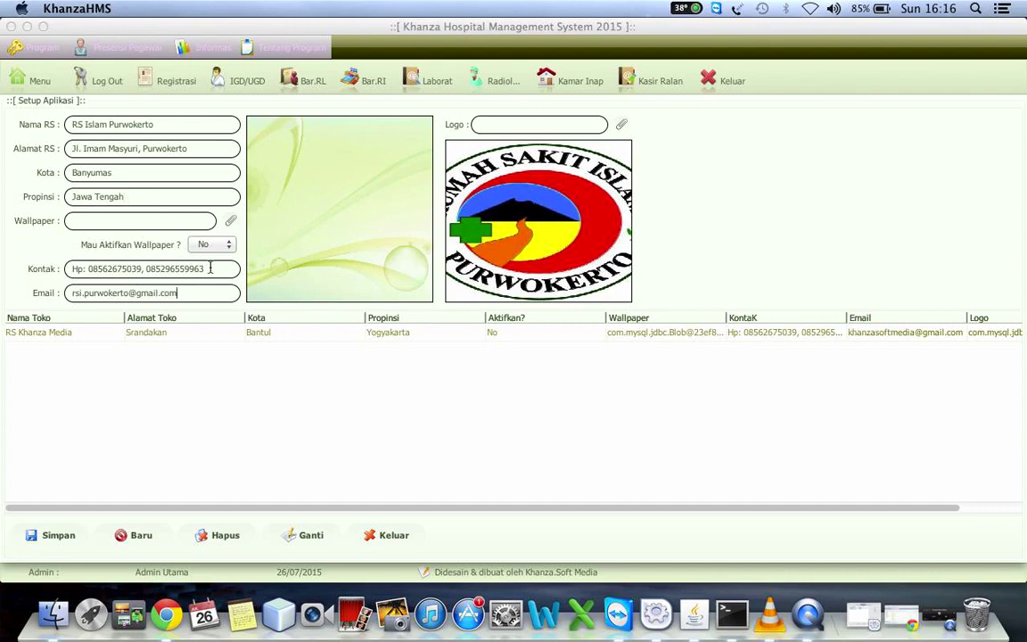
left_click(209, 268)
Keep wallpaper off, then pick the iPhoto Library and Photo Booth Library from Pictures as wallpaper
left_click(208, 246)
left_click(208, 244)
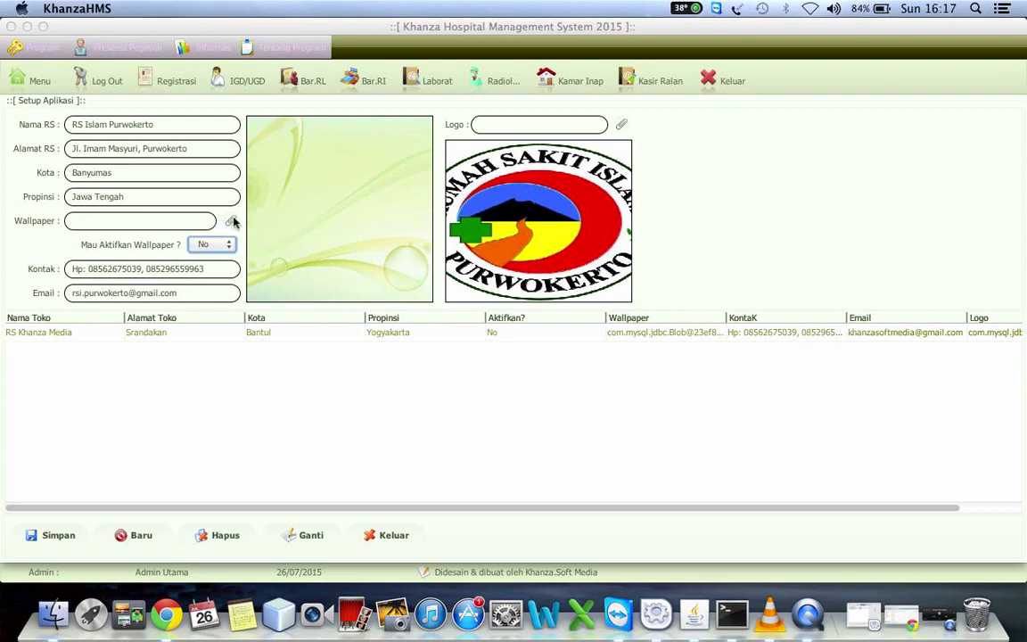
left_click(232, 220)
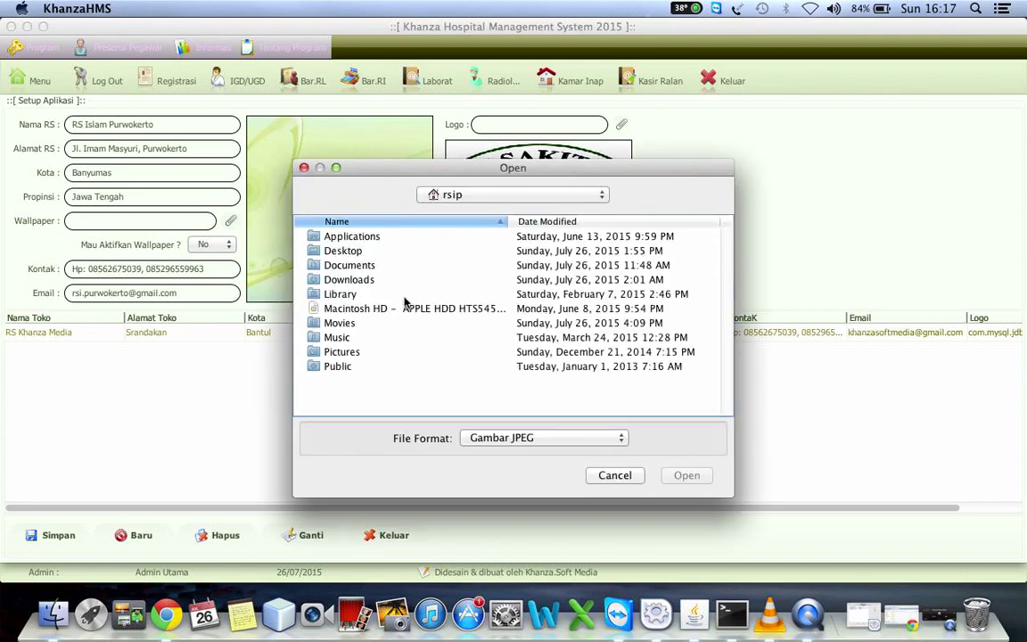
left_click(323, 309)
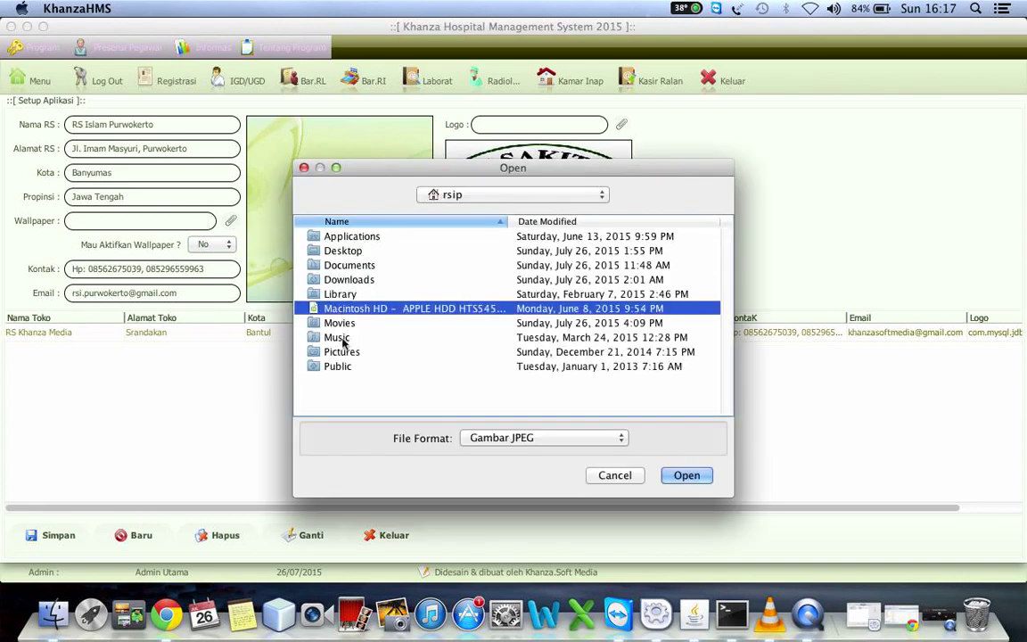
left_click(343, 353)
double_click(343, 353)
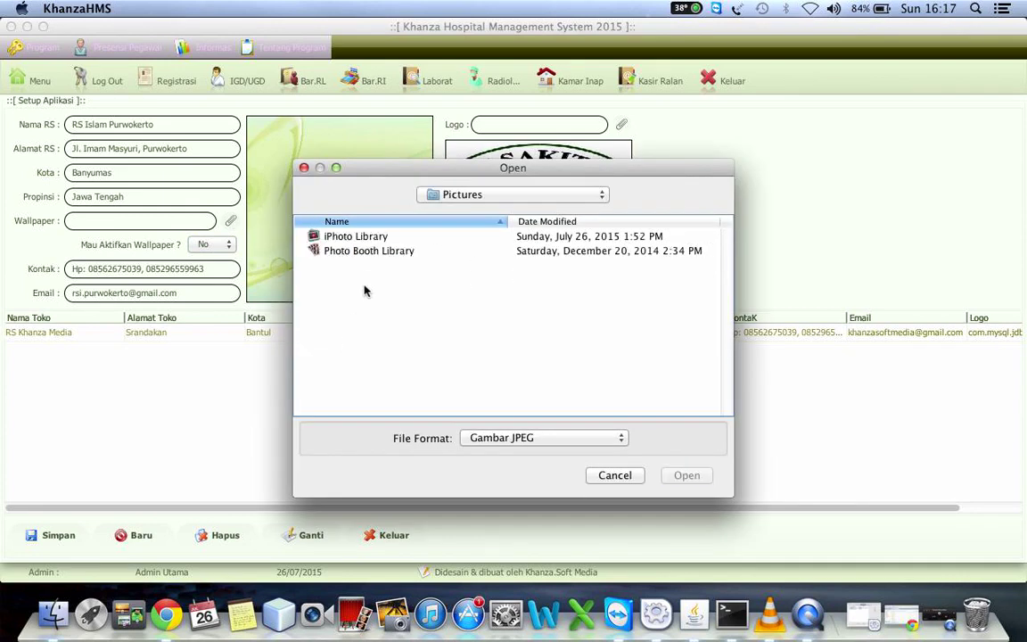
double_click(347, 239)
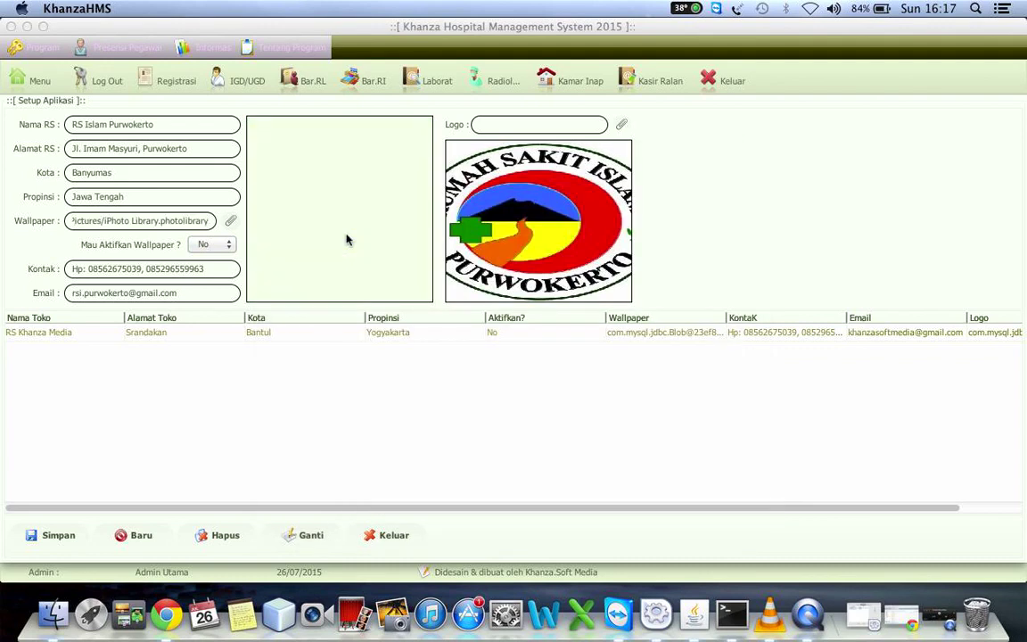
left_click(228, 223)
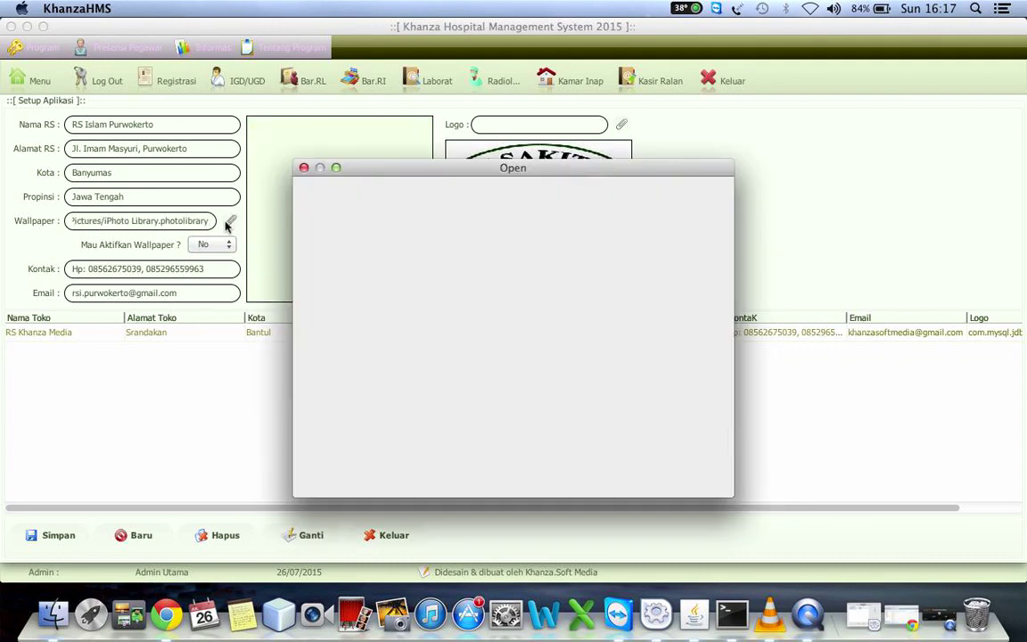
left_click(366, 251)
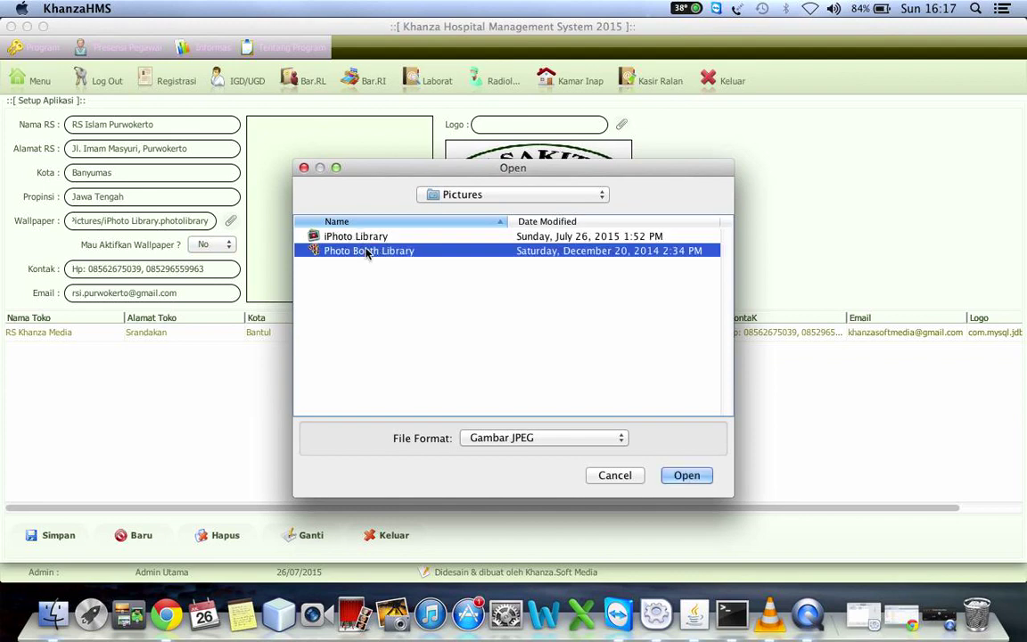
double_click(382, 253)
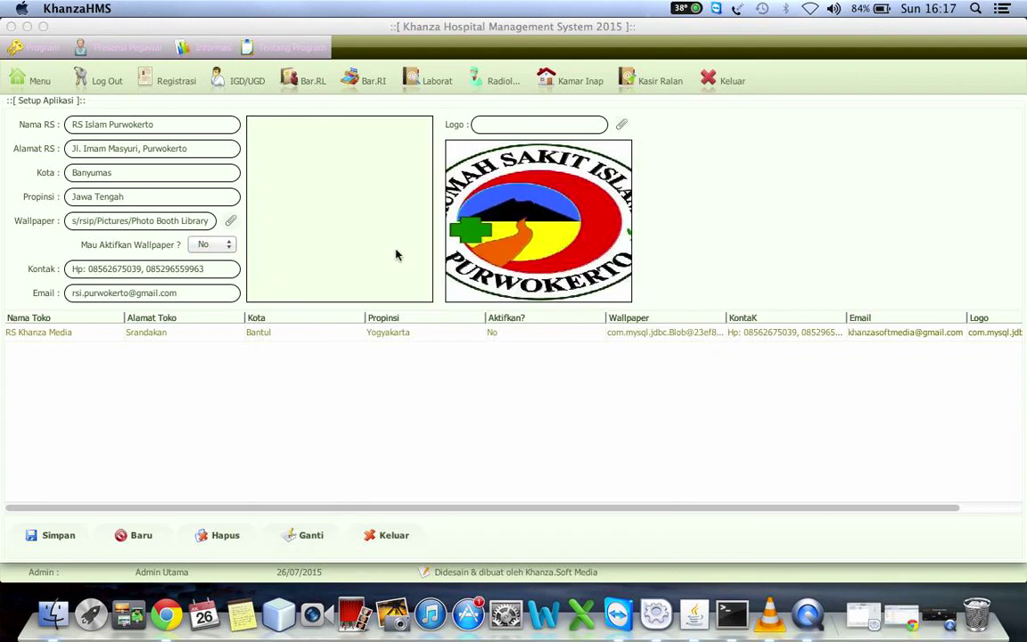
Browse Macintosh HD and the home folder for a wallpaper, then cancel
left_click(230, 223)
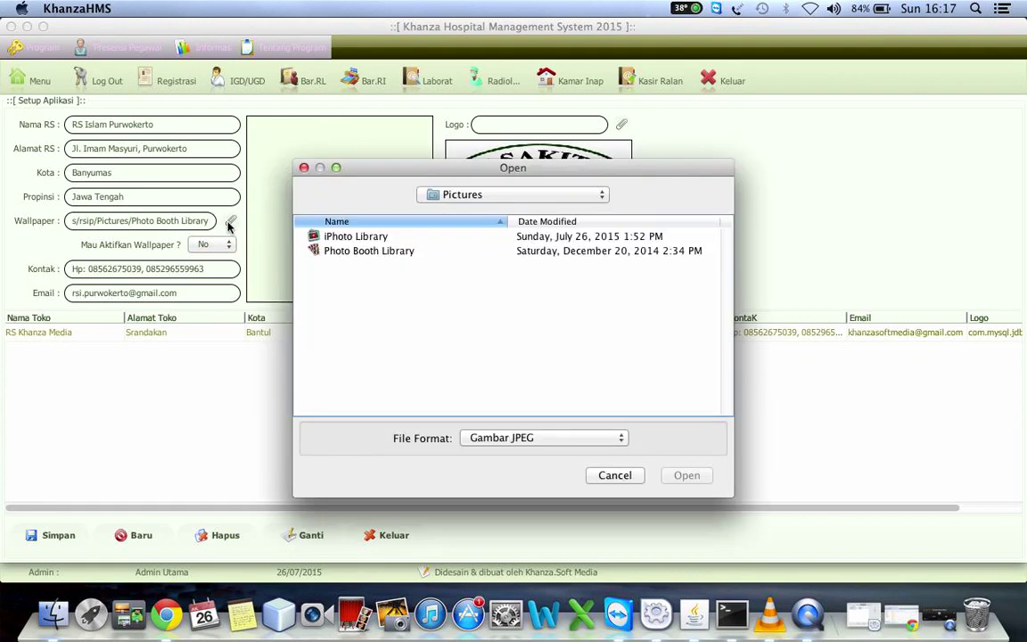
left_click(478, 198)
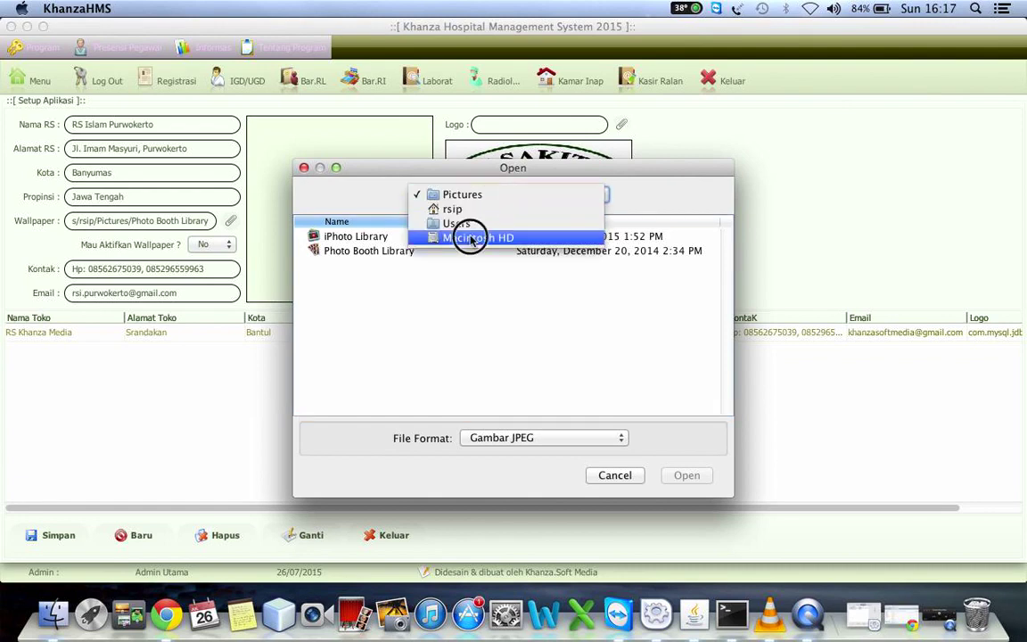
left_click(468, 238)
left_click(412, 324)
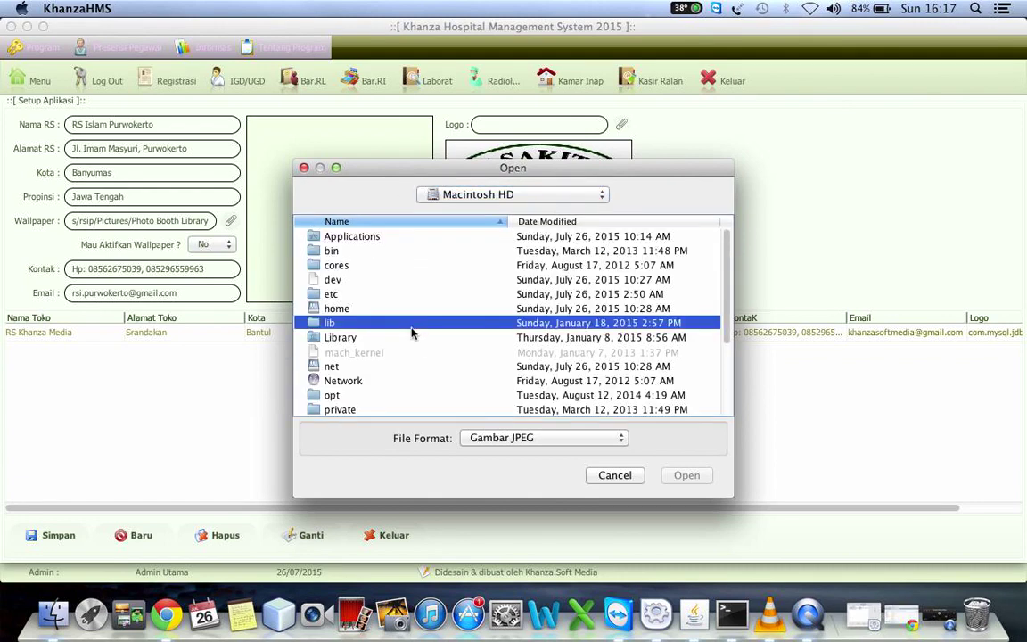
key("Down")
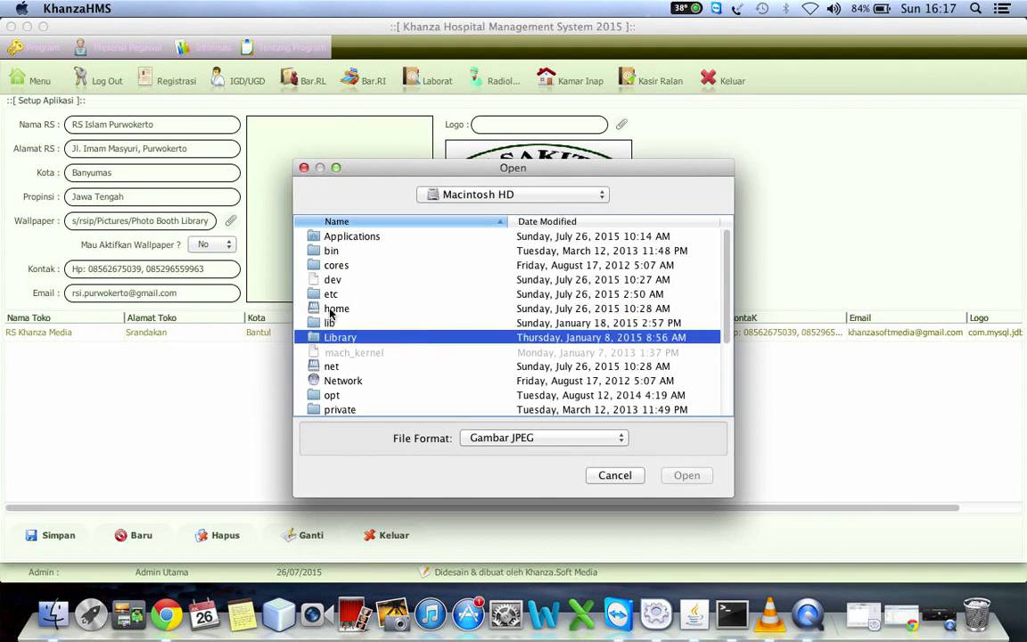
double_click(314, 307)
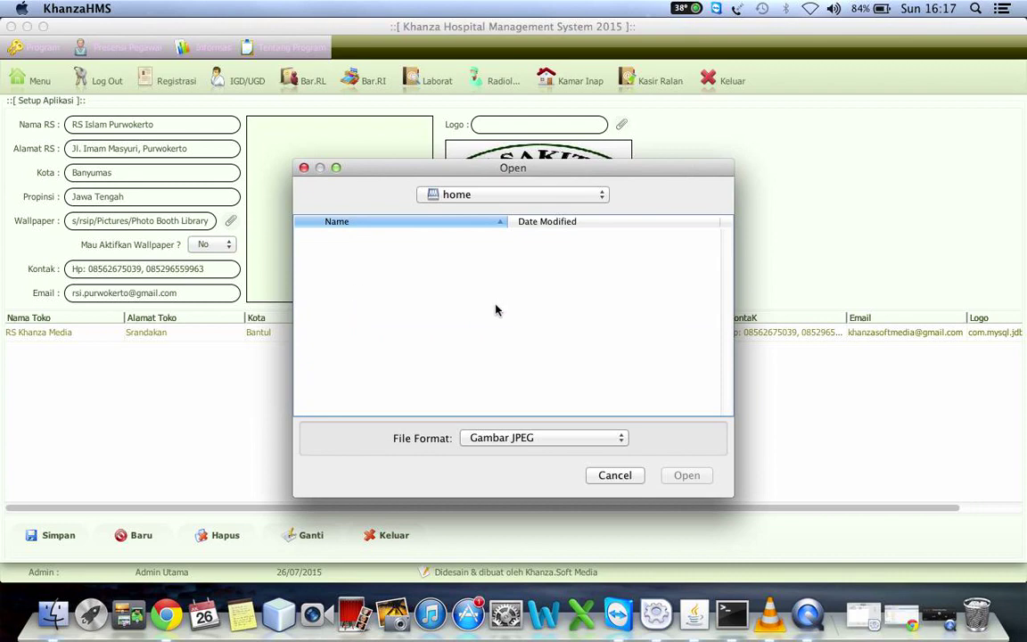
left_click(621, 478)
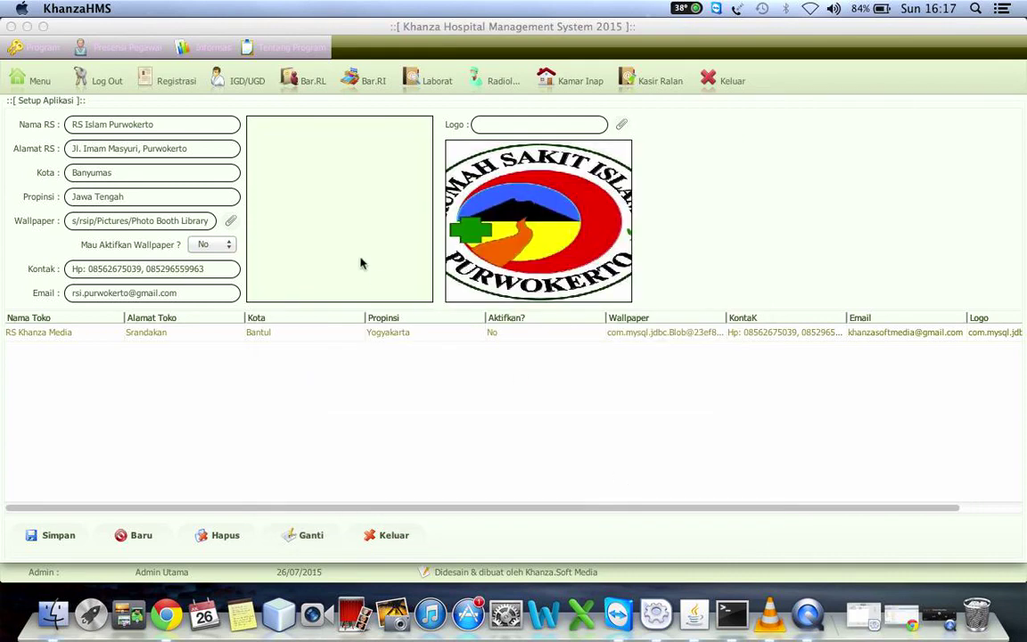
Browse from Macintosh HD through Users and Documents into My Drawings, then cancel
left_click(231, 220)
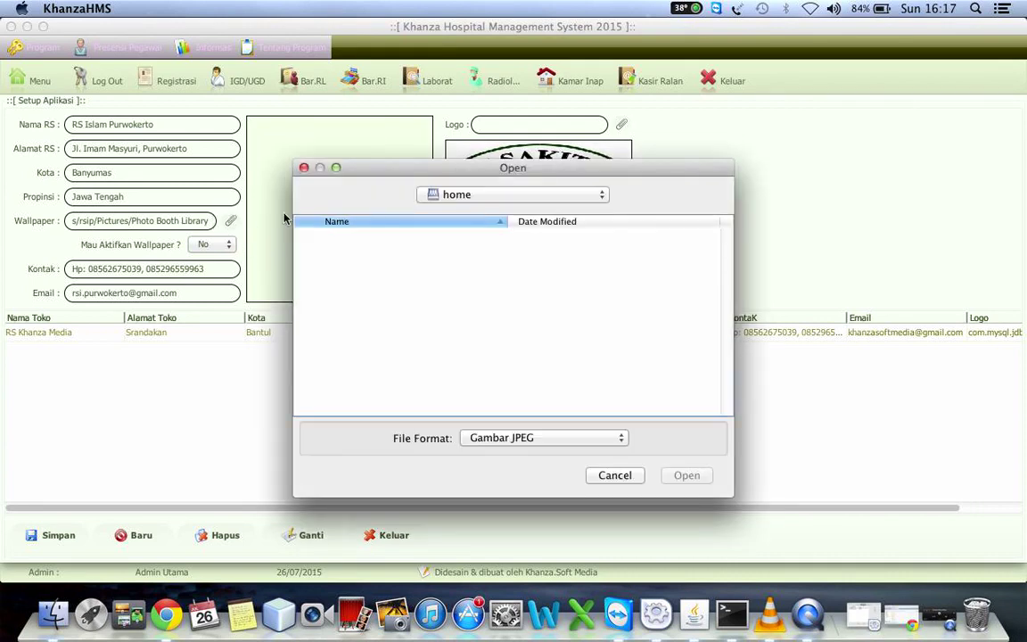
left_click(448, 200)
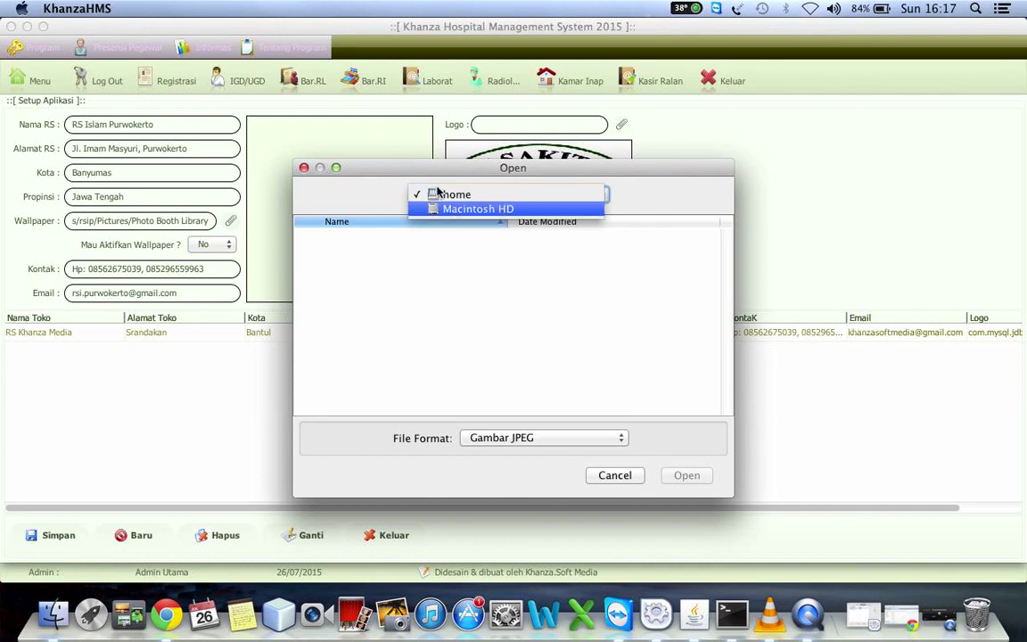
left_click(464, 209)
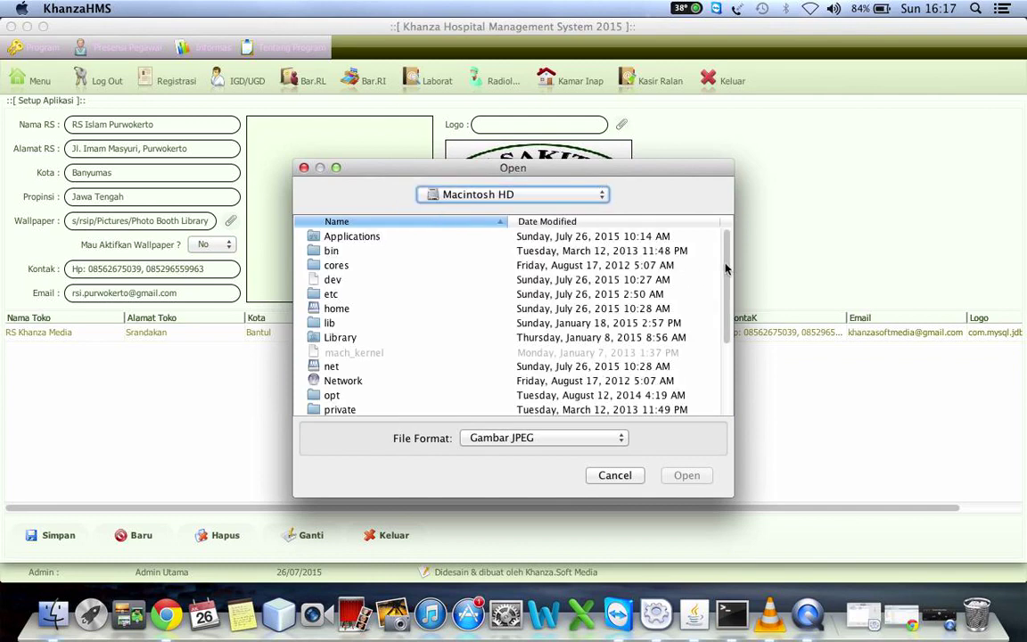
left_click_drag(730, 270, 710, 389)
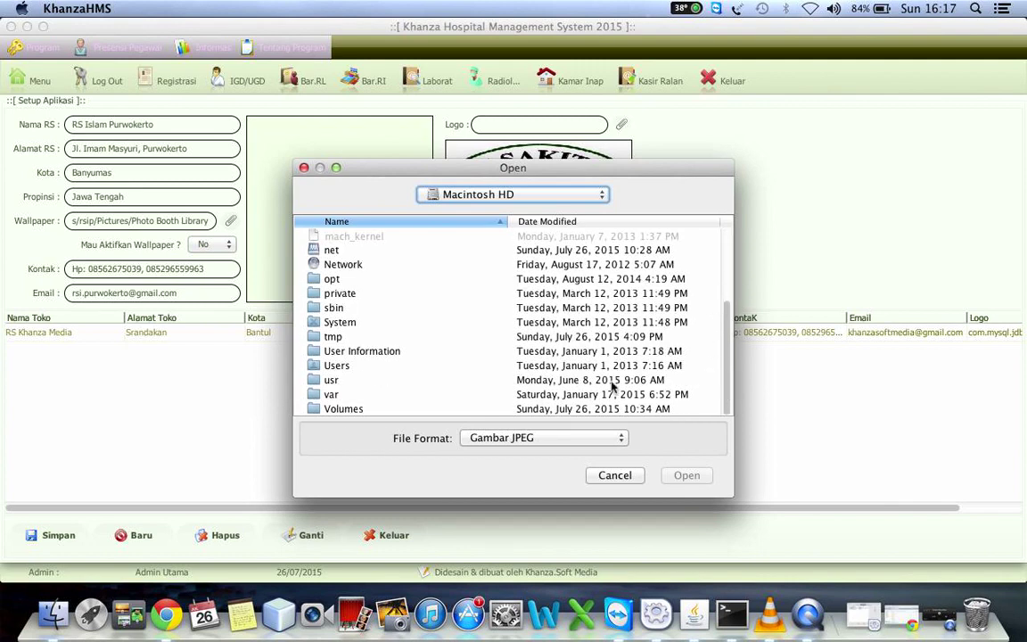
double_click(335, 367)
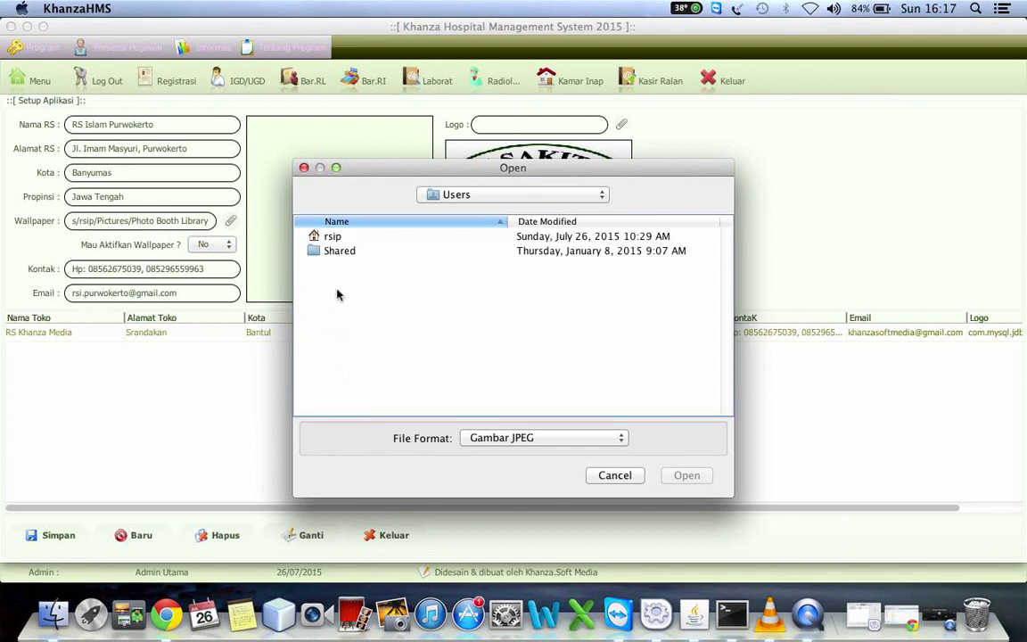
double_click(320, 237)
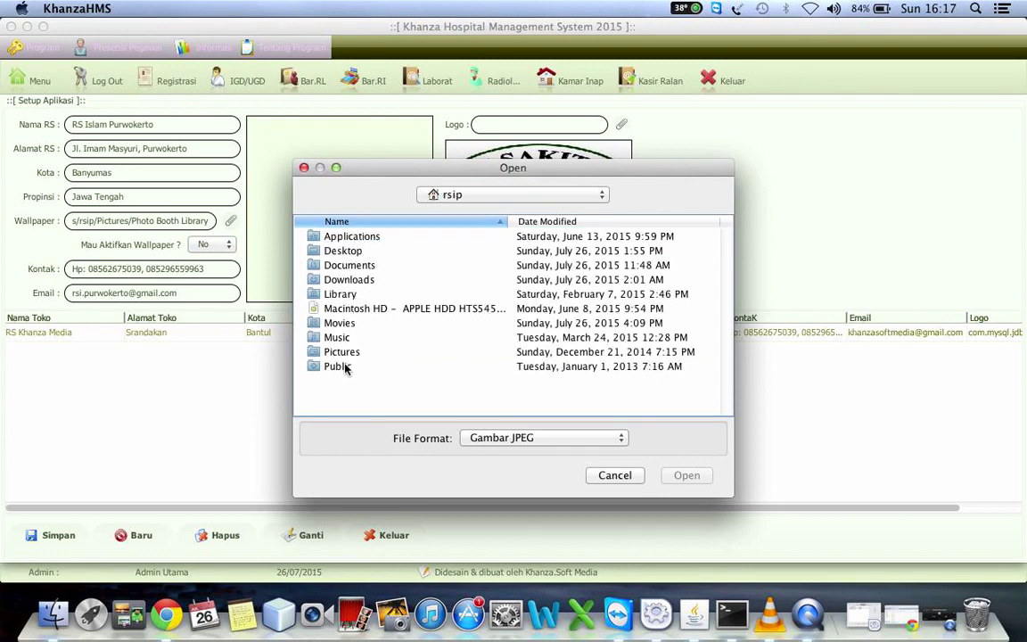
double_click(319, 266)
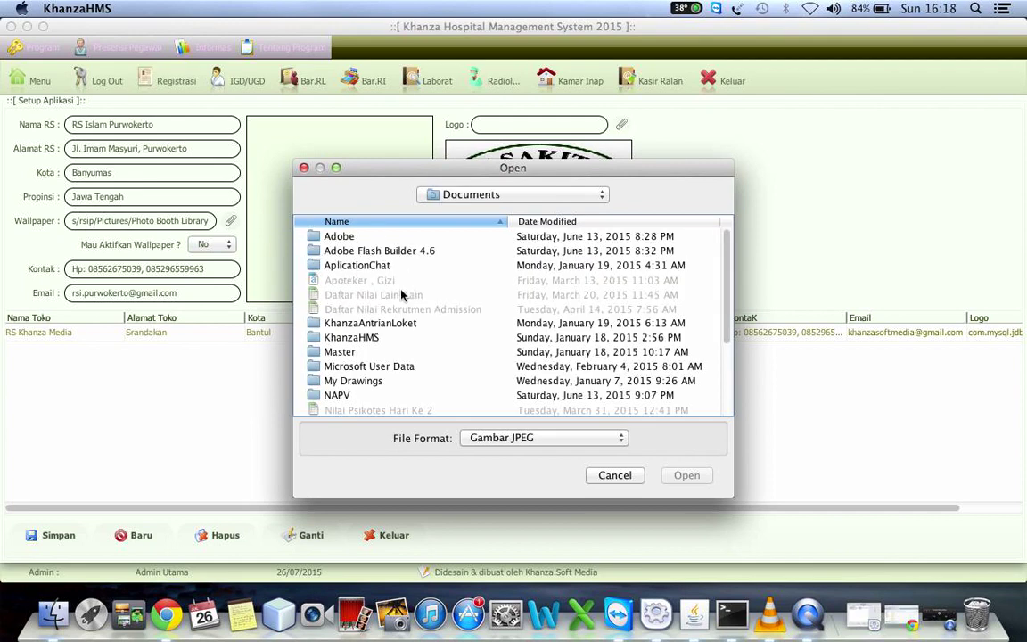
key("Down")
key("Down")
key("Down")
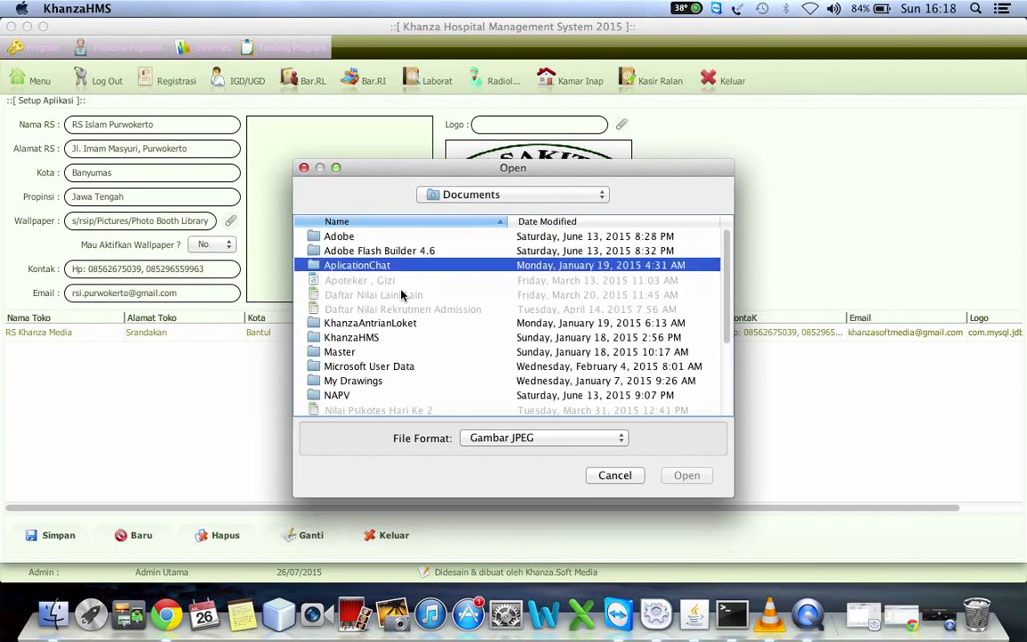
left_click(357, 382)
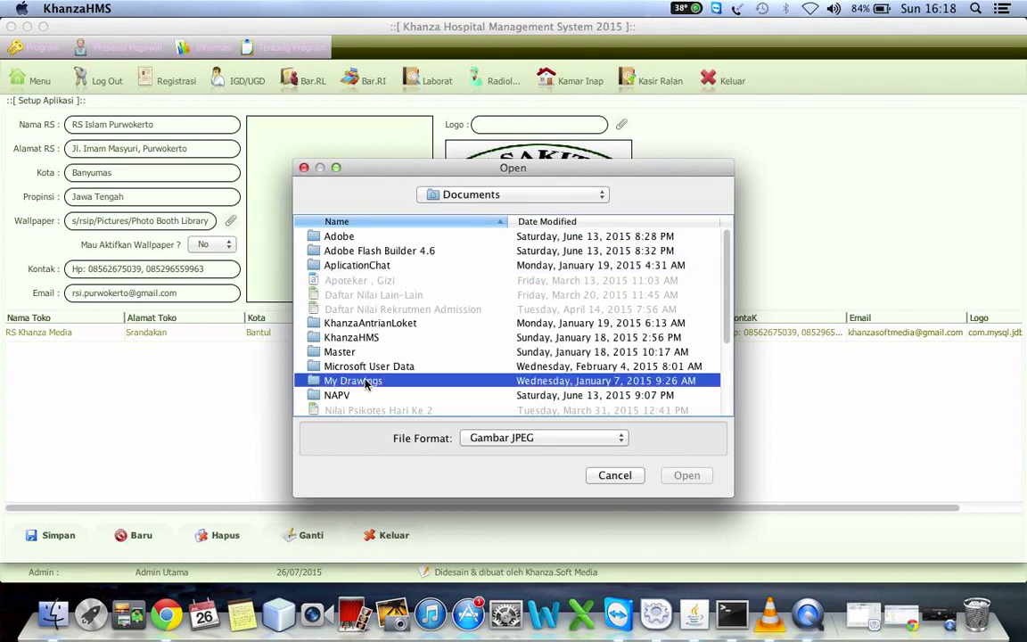
double_click(361, 382)
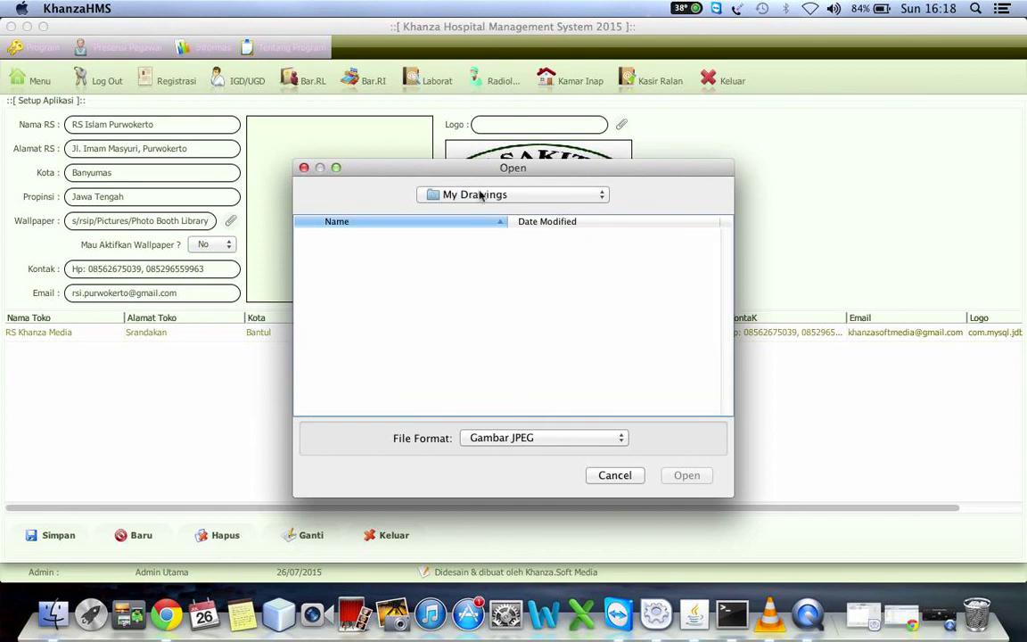
left_click(472, 196)
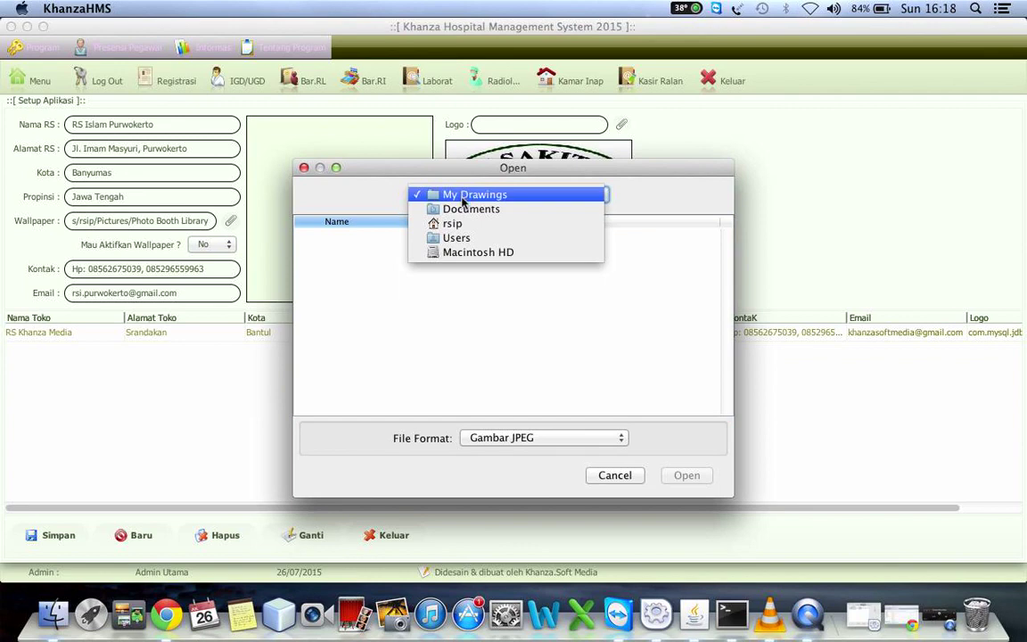
left_click(629, 477)
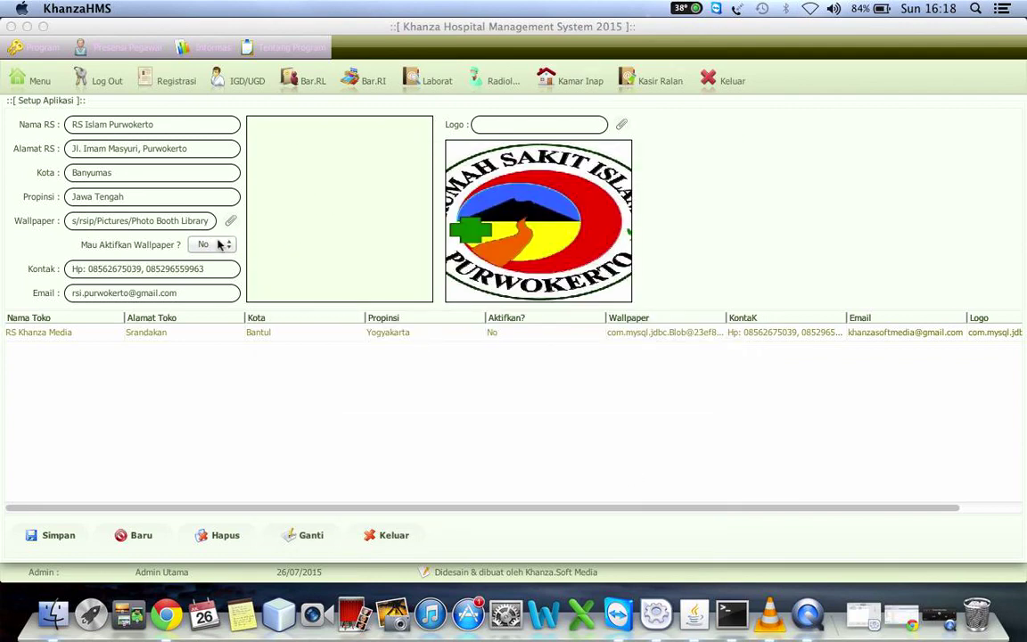
Select the wallpaper path and browse via the rsip home and Downloads to Desktop
left_click_drag(209, 223, 12, 190)
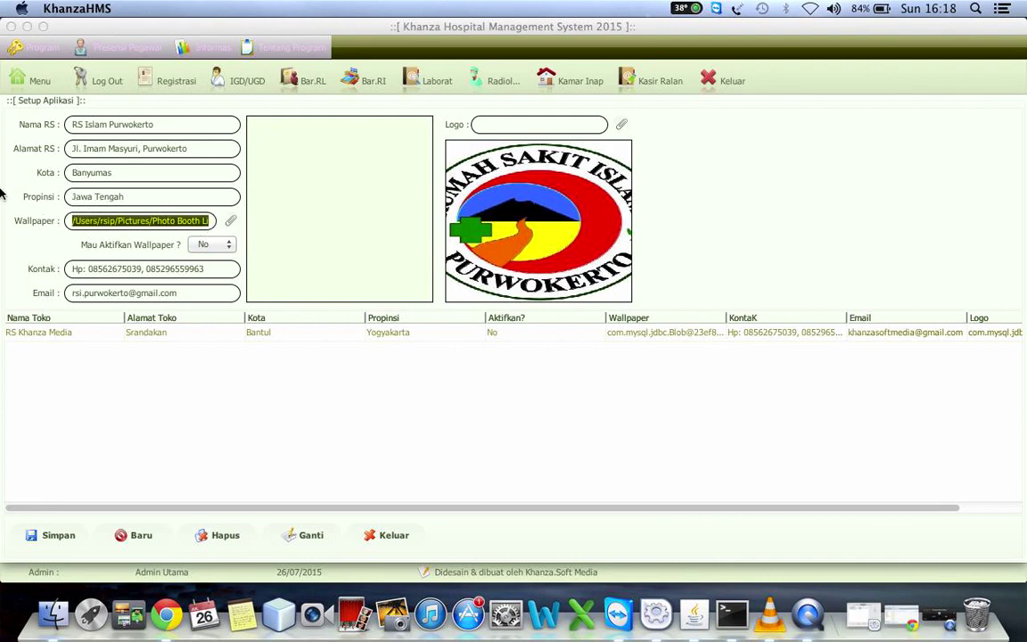
left_click(206, 221)
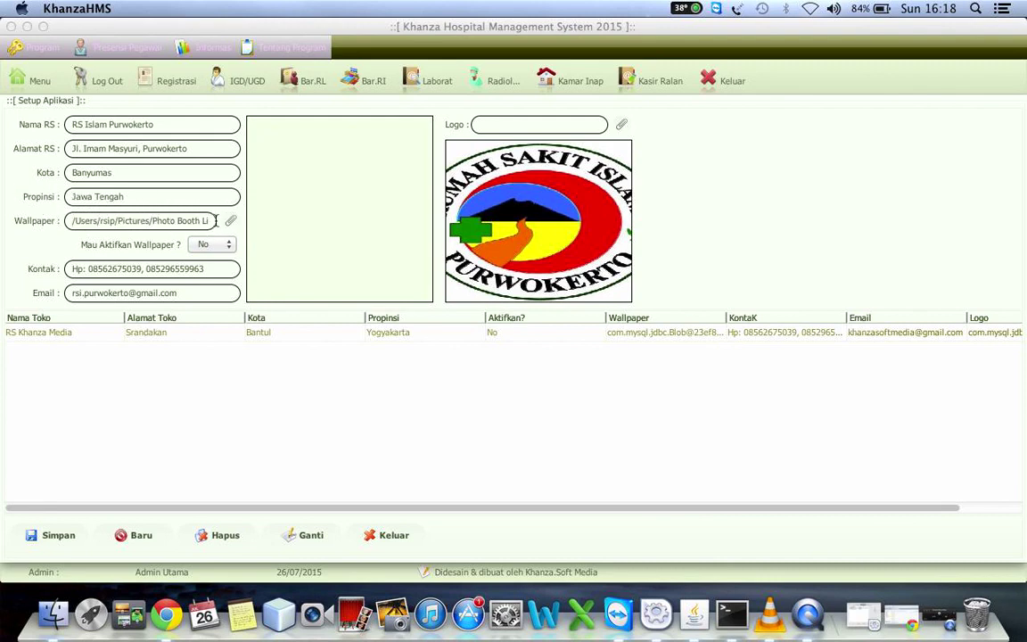
left_click(216, 221)
left_click_drag(216, 221, 24, 218)
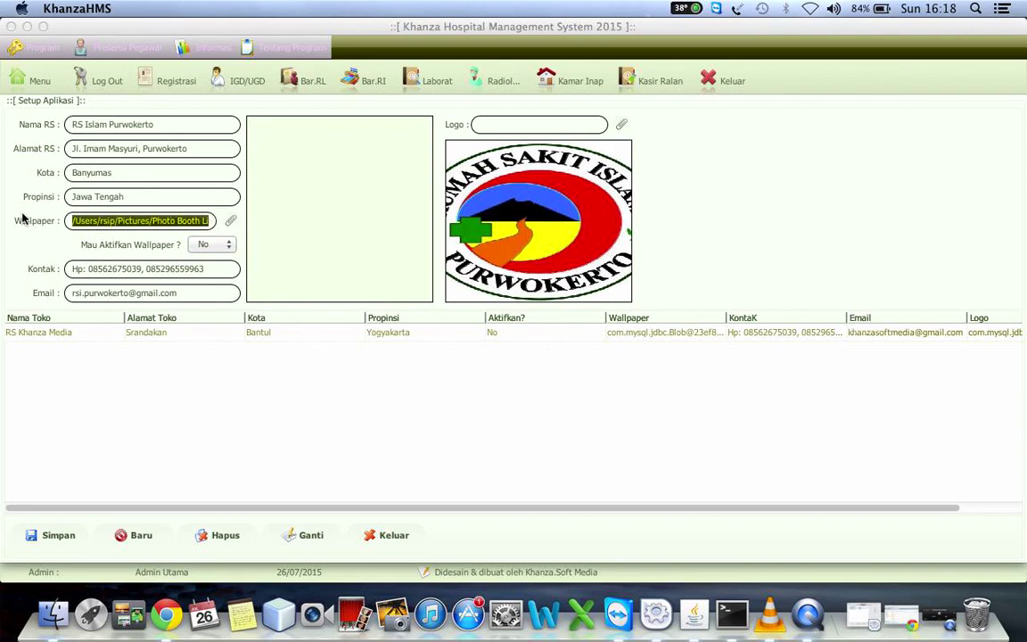
left_click(230, 222)
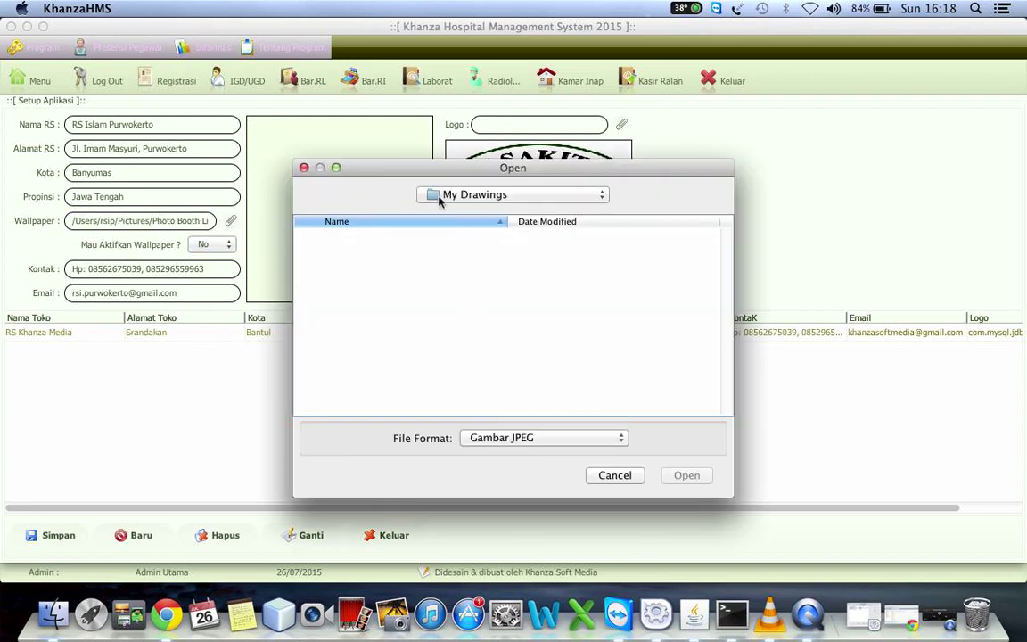
left_click(438, 197)
left_click(437, 224)
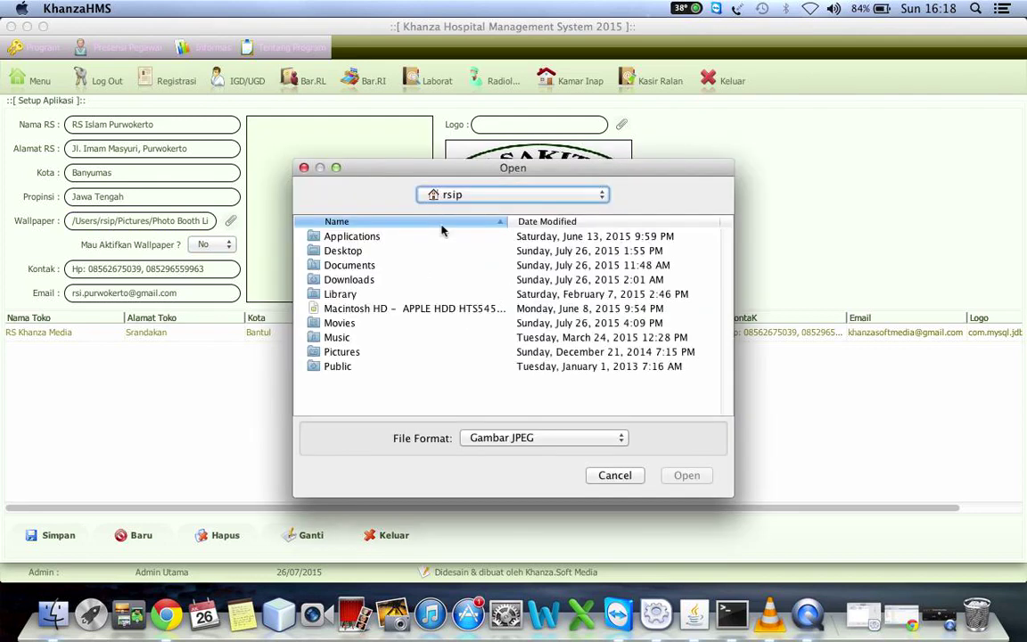
left_click(347, 280)
double_click(347, 280)
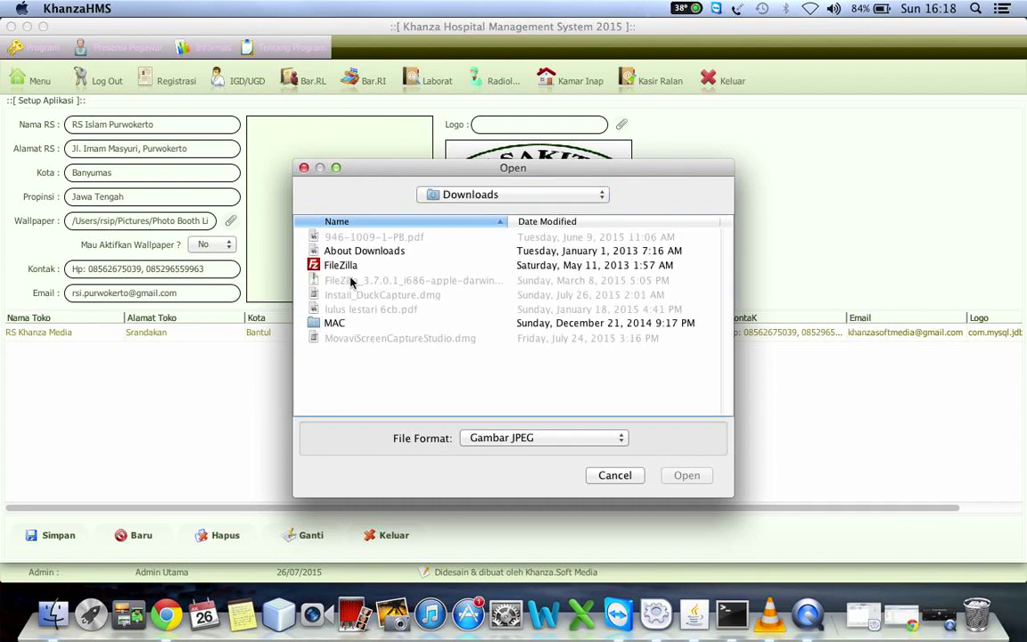
left_click(470, 195)
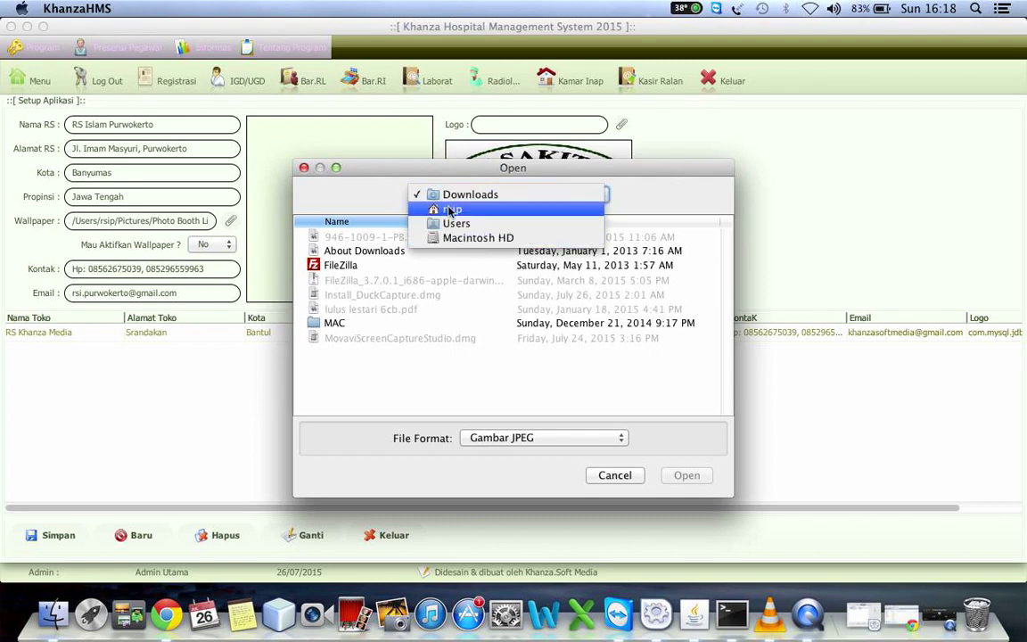
left_click(445, 210)
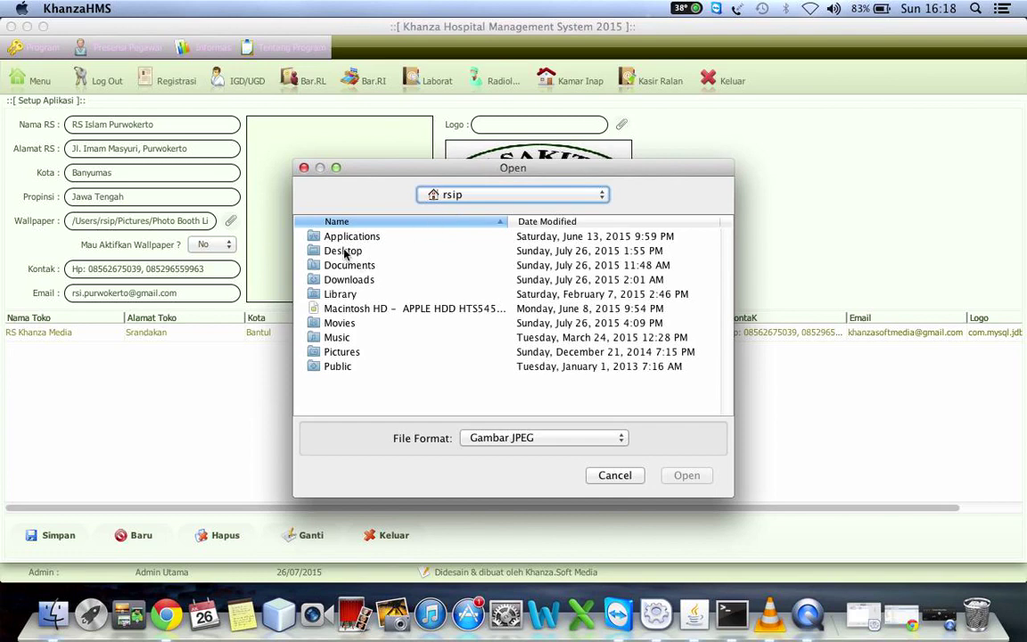
double_click(344, 252)
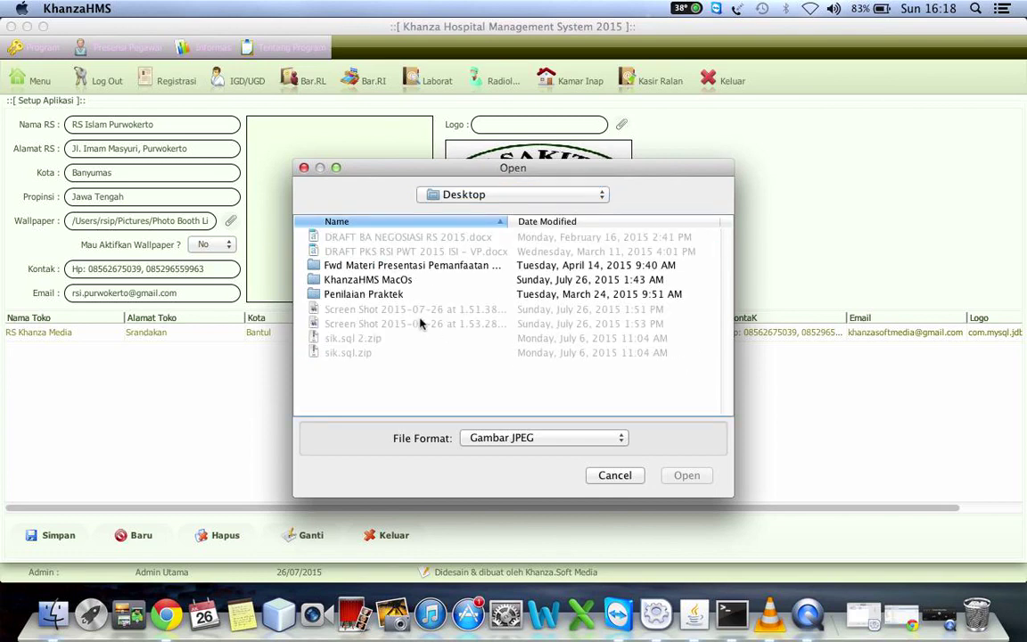
Load the 1.51.38 PM screenshot as JPEG/GIF/PNG wallpaper and set activation to Yes
left_click(486, 438)
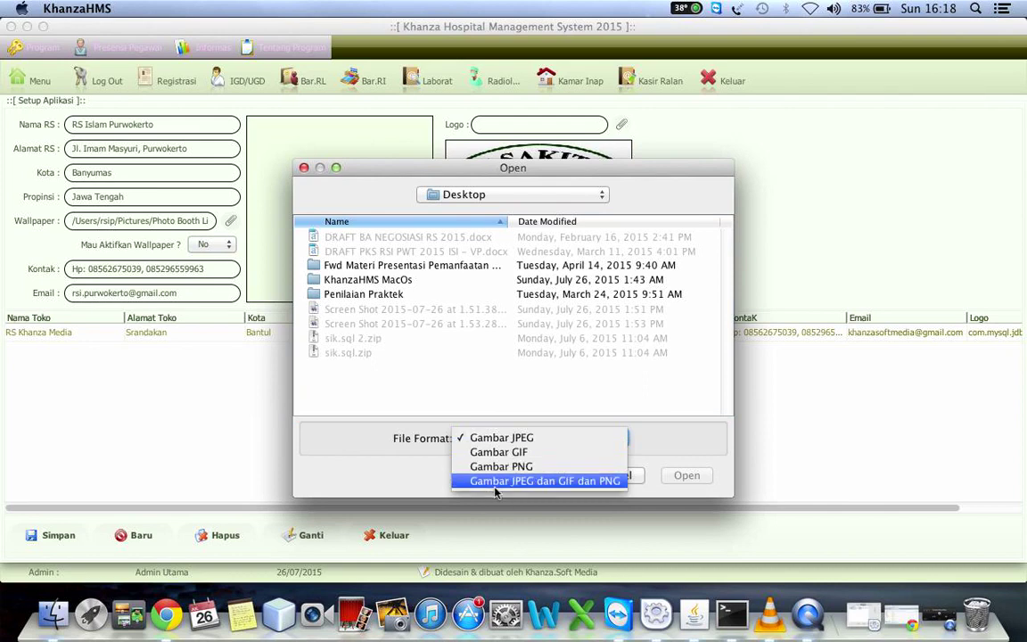
left_click(491, 482)
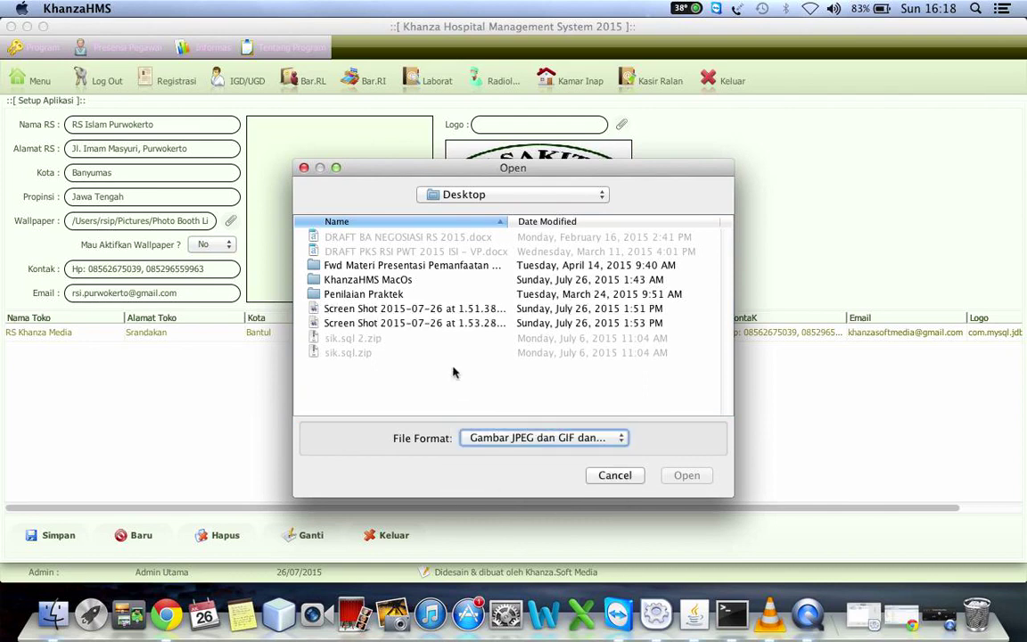
left_click(395, 325)
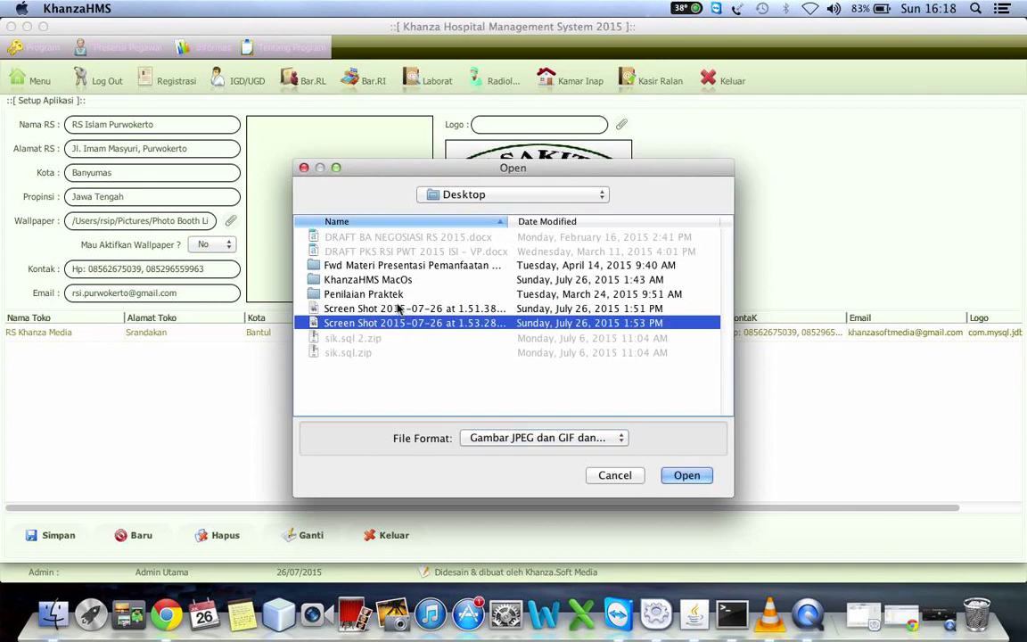
left_click(353, 307)
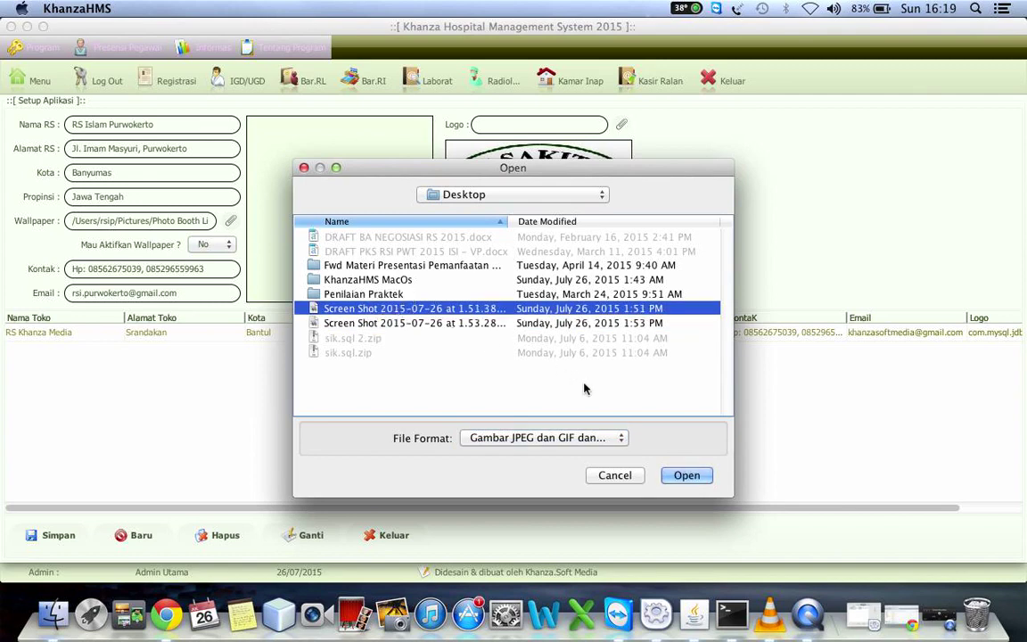
left_click(687, 476)
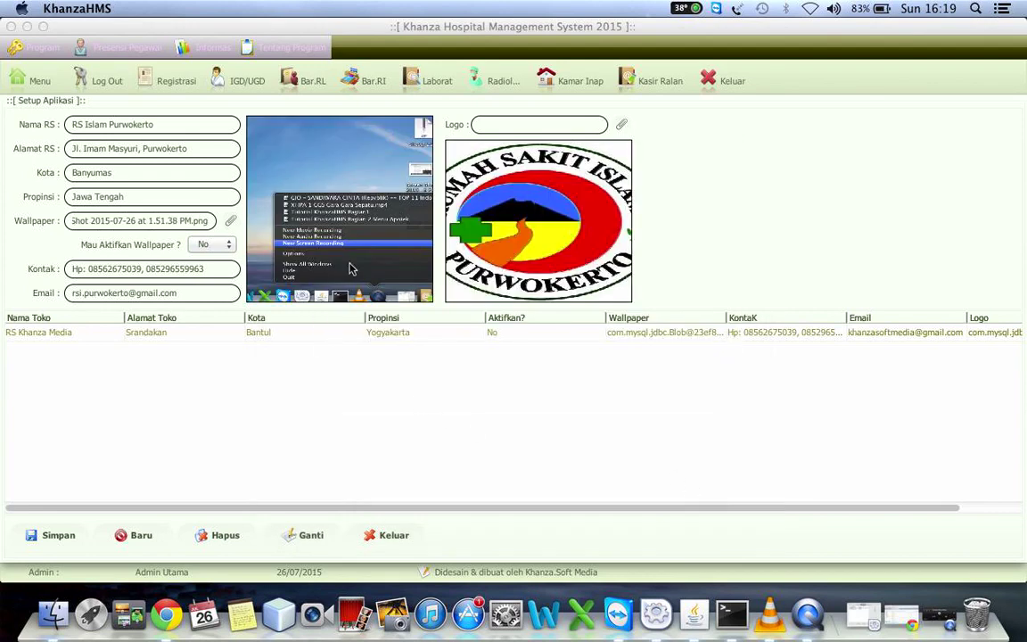
left_click(219, 244)
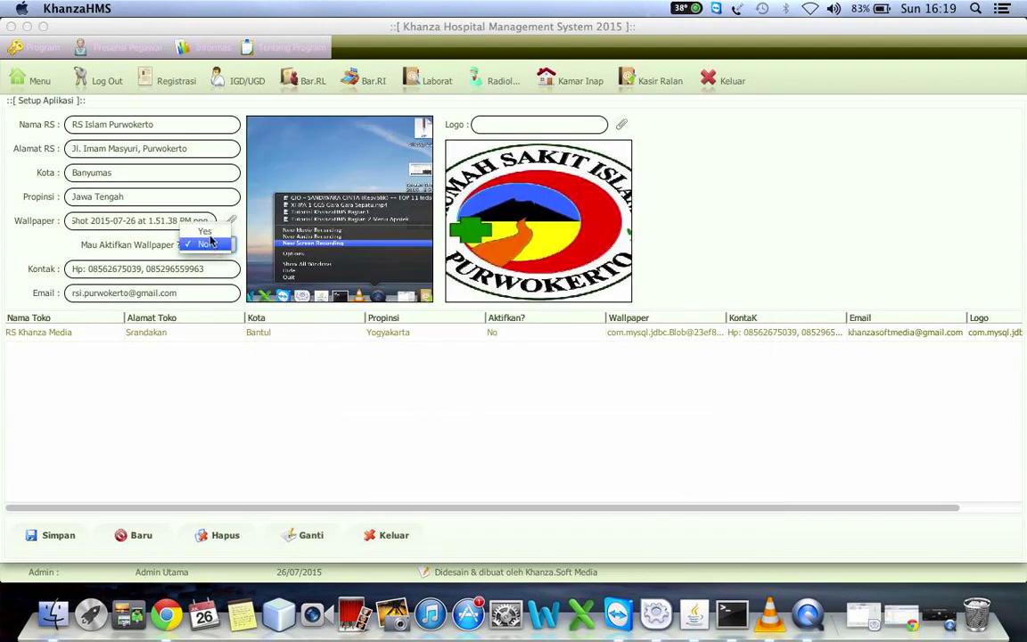
left_click(204, 231)
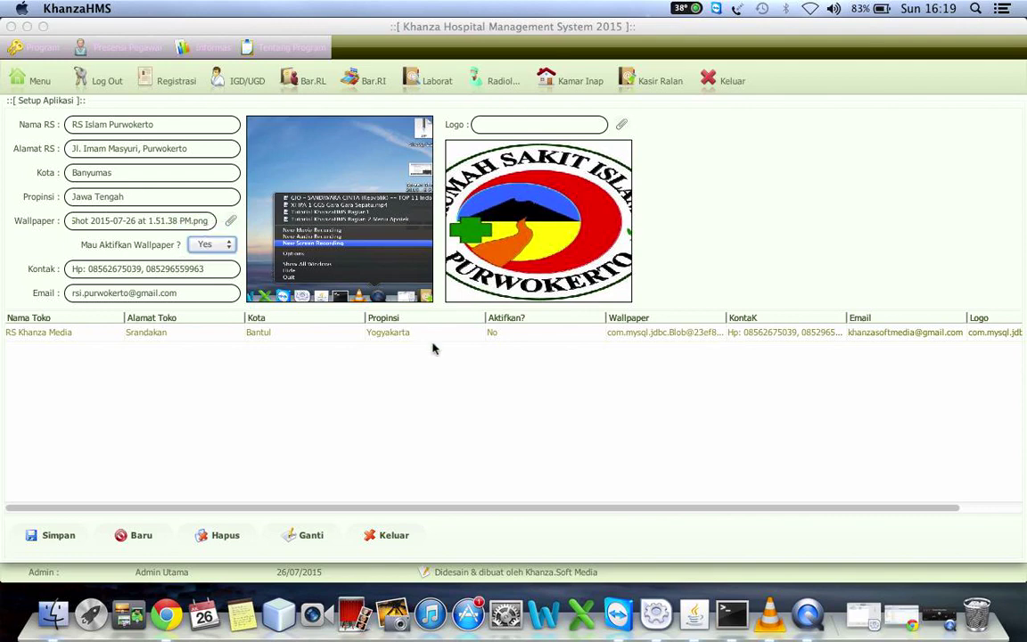
Try updating with Ganti, dismiss the error, and re-enter name, city and province Jawa Tengah
left_click(306, 533)
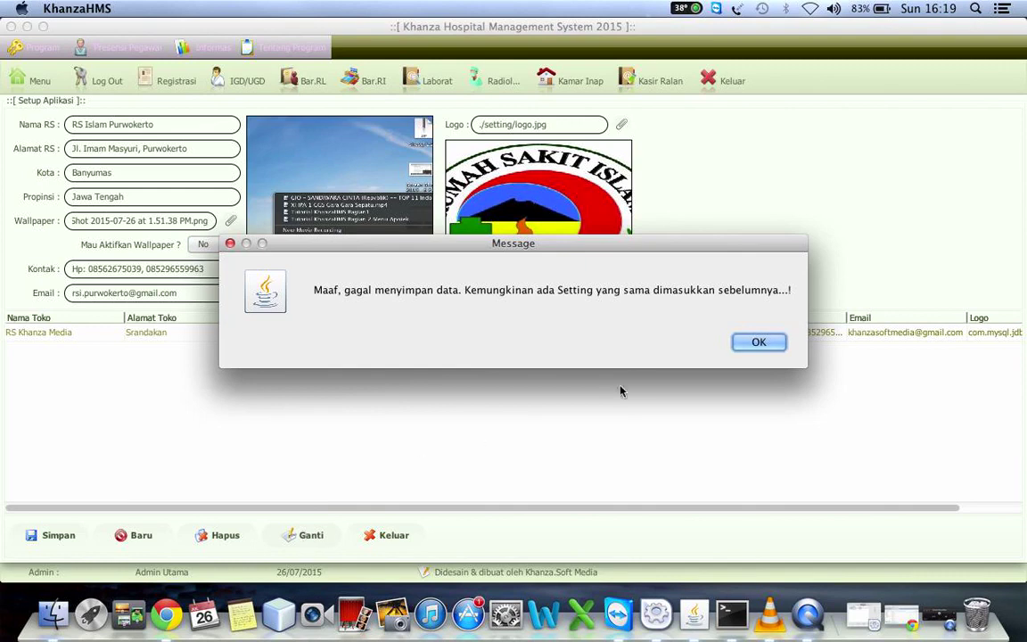
left_click(748, 340)
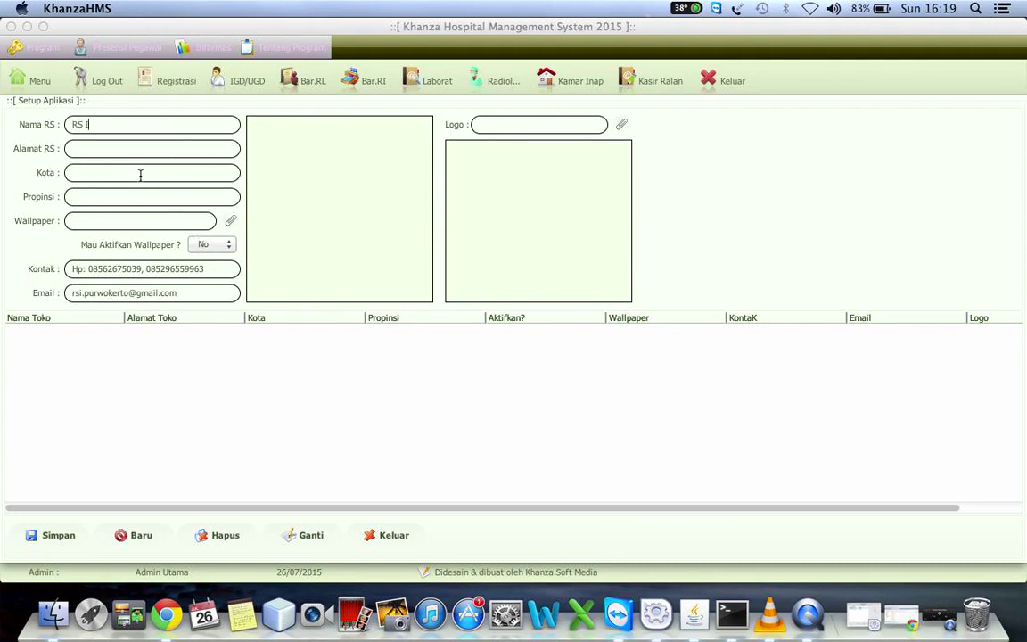
type("slam Purwokerto")
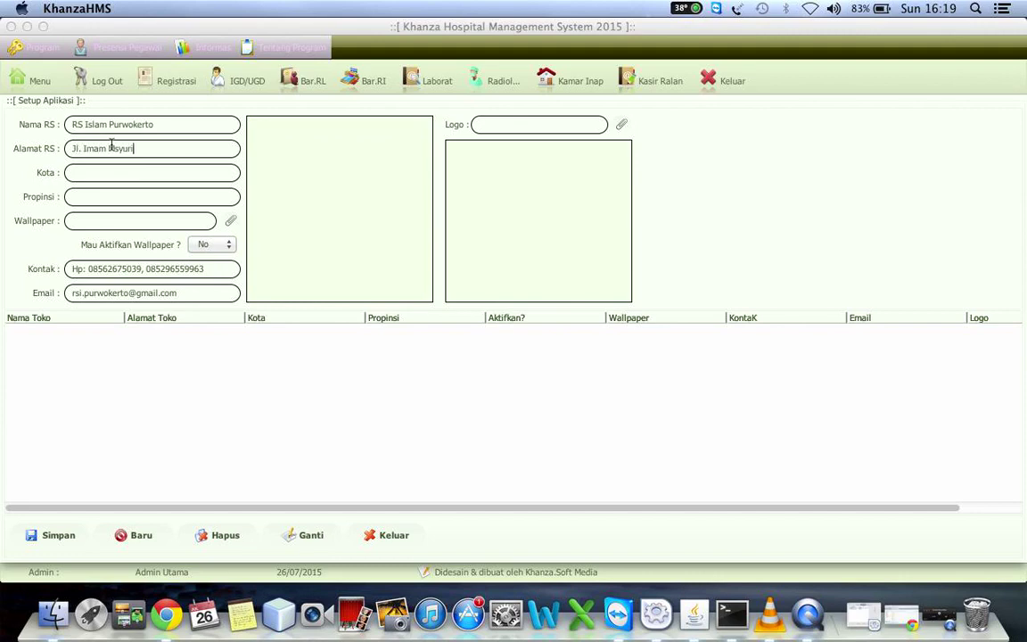
left_click(132, 169)
left_click(122, 194)
type("Jawa Tengah")
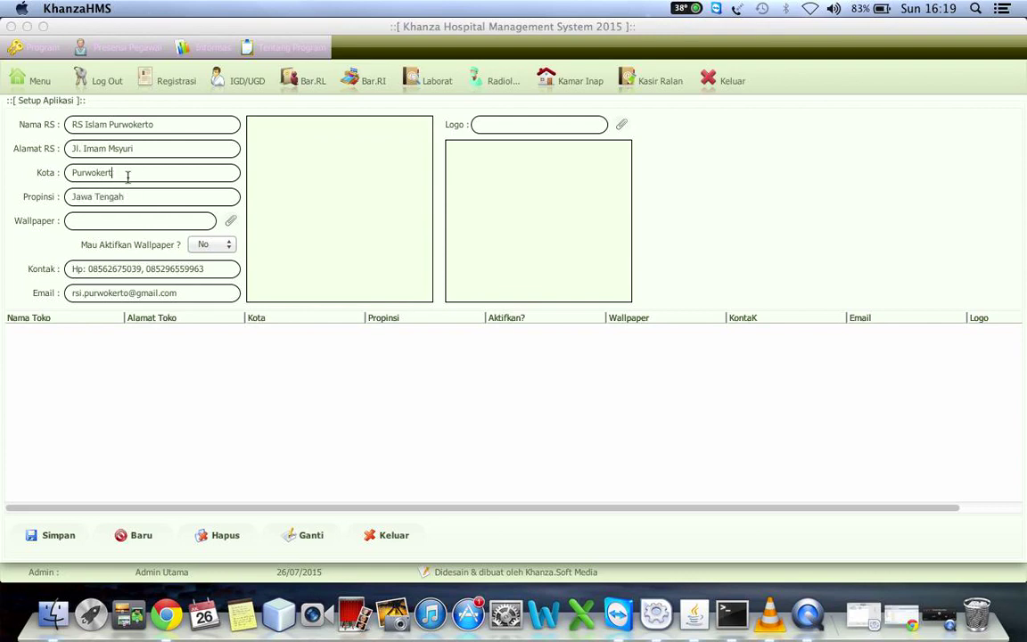
key("BackSpace")
key("BackSpace")
key("BackSpace")
key("BackSpace")
key("BackSpace")
key("BackSpace")
left_click(190, 292)
Save with Simpan and acknowledge the error that an identical setting may exist
left_click(60, 533)
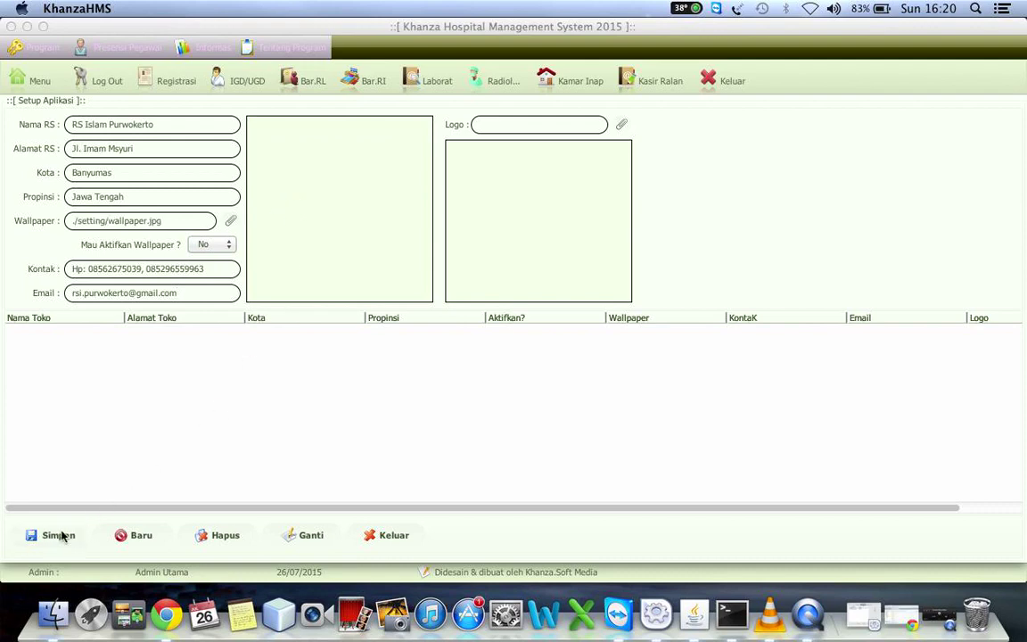
left_click(61, 534)
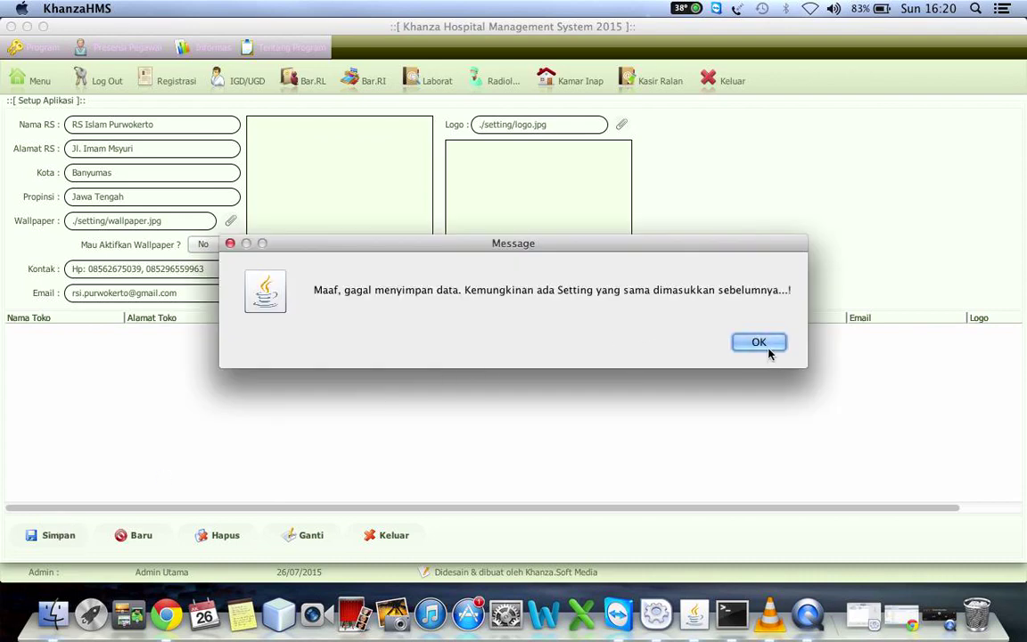
left_click_drag(568, 244, 623, 205)
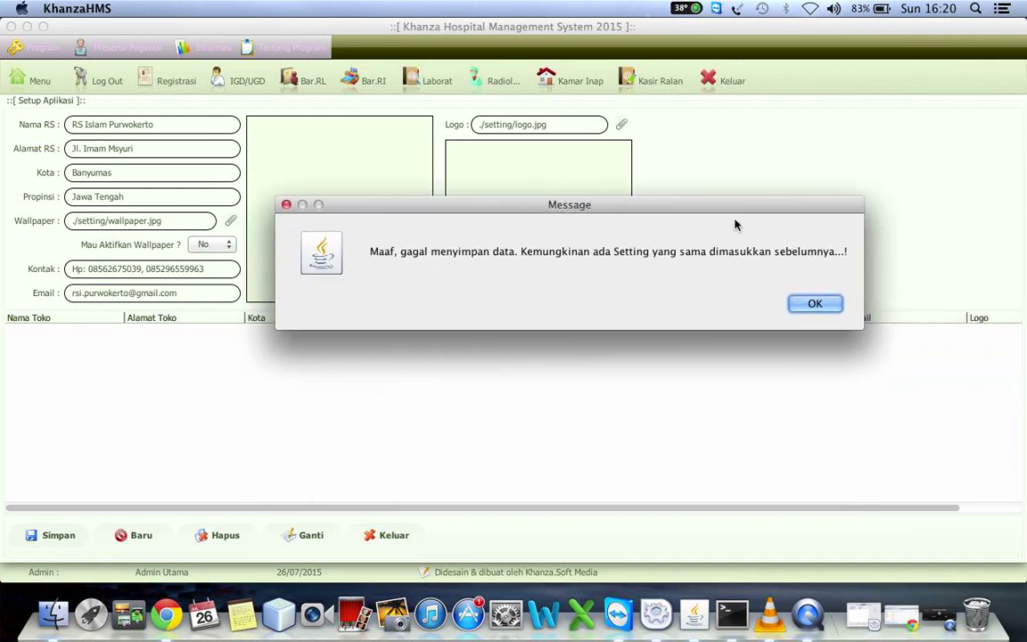
left_click(811, 304)
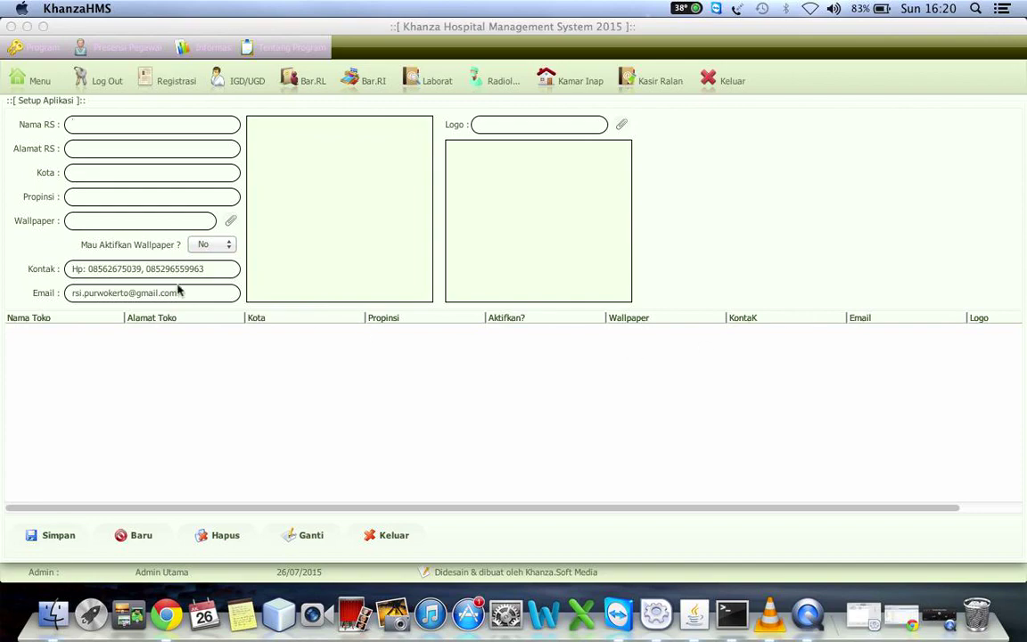
Load localhost/phpmyadmin in a new Chrome tab
left_click(901, 620)
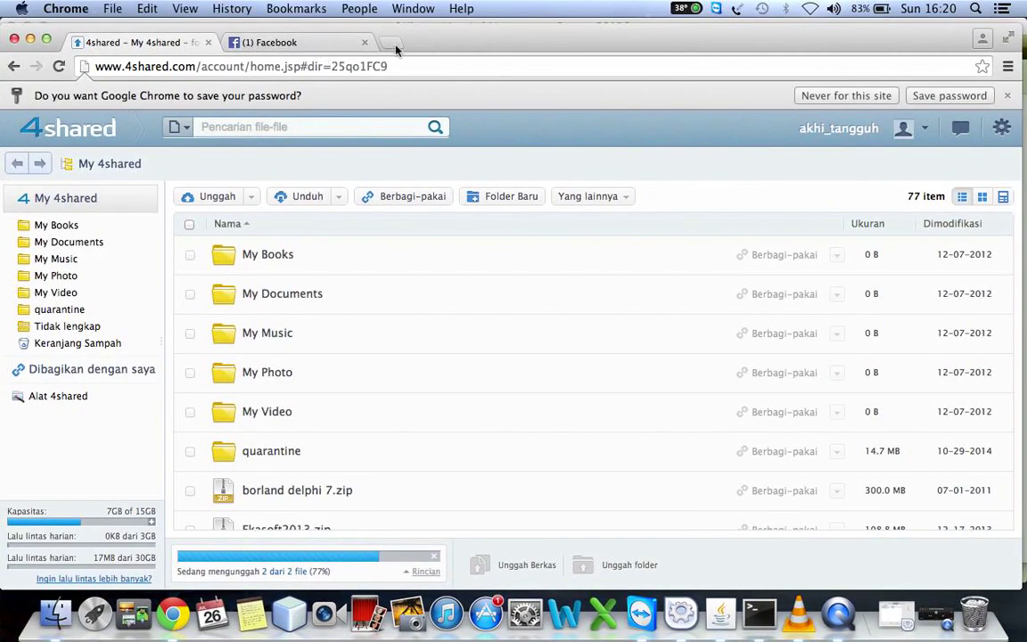
left_click(393, 44)
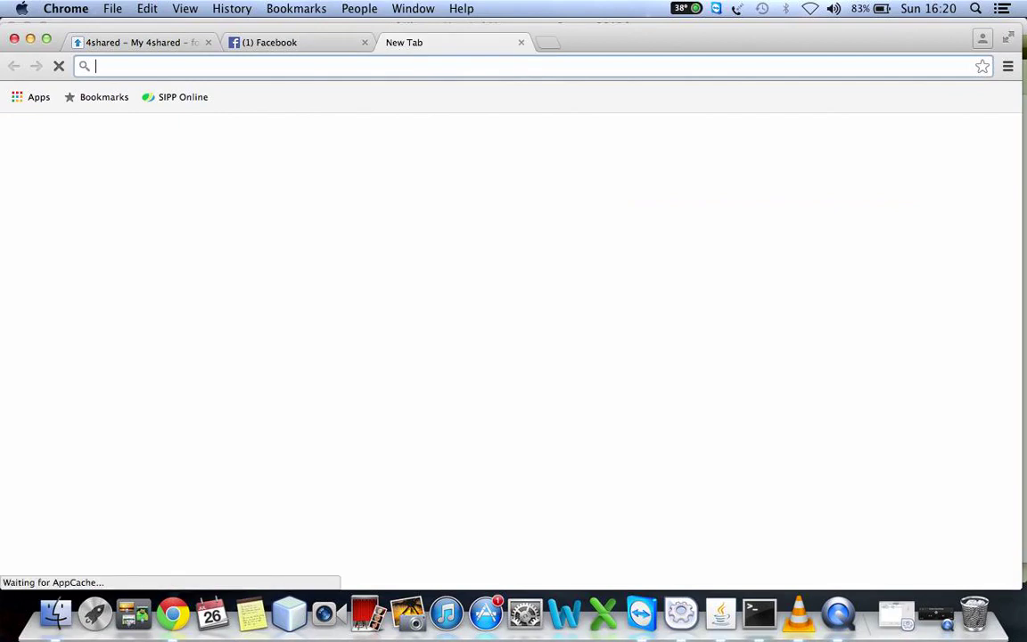
type("localhost")
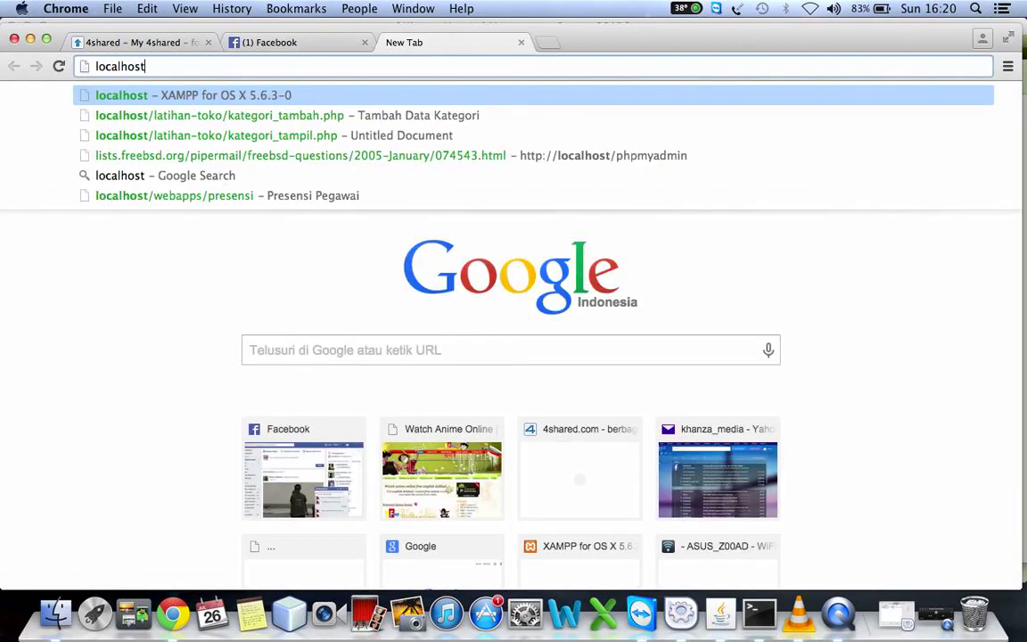
type("/phpmyadmi")
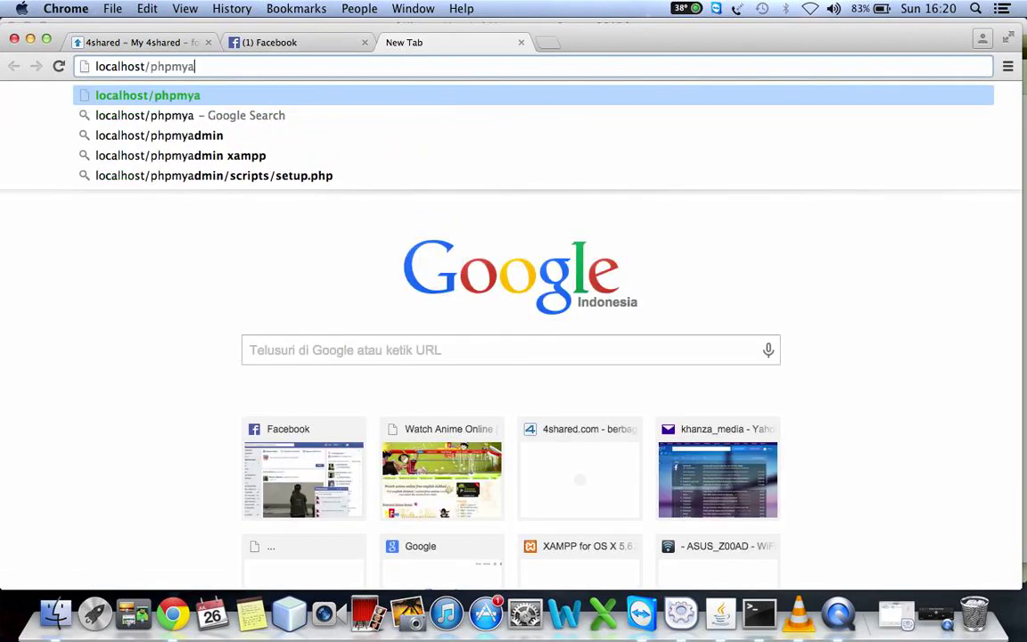
type("n")
key("Return")
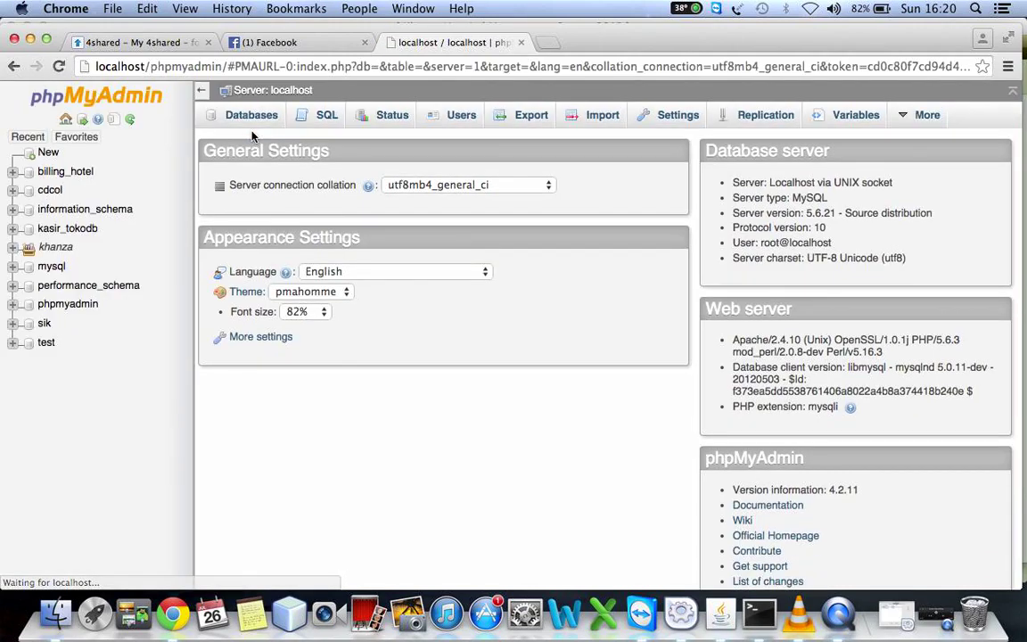
Filter the sik database's tables for 'setting' and open the empty setting table
left_click(45, 324)
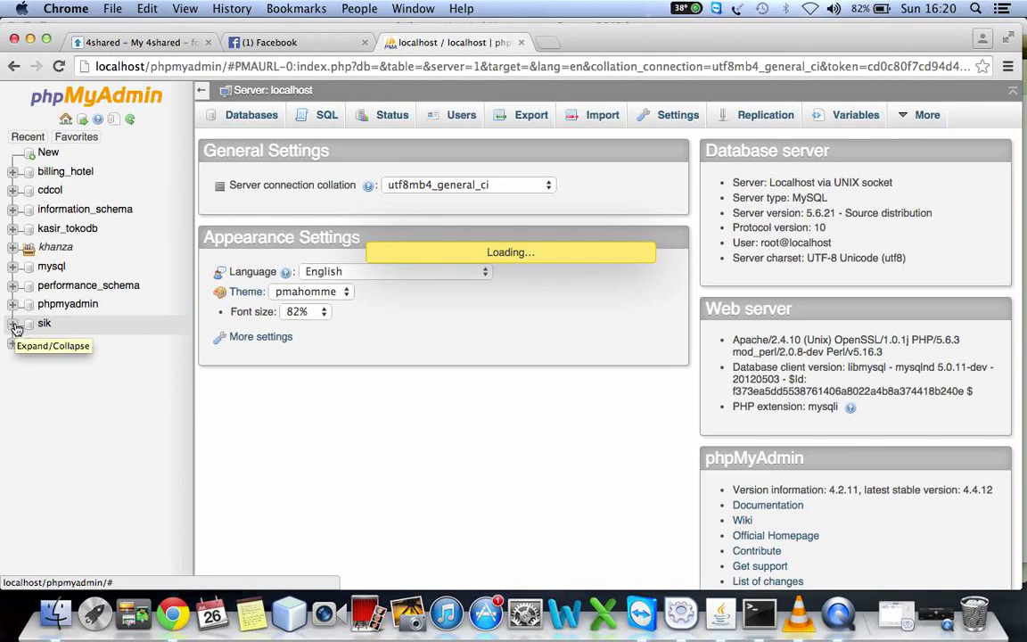
left_click(14, 325)
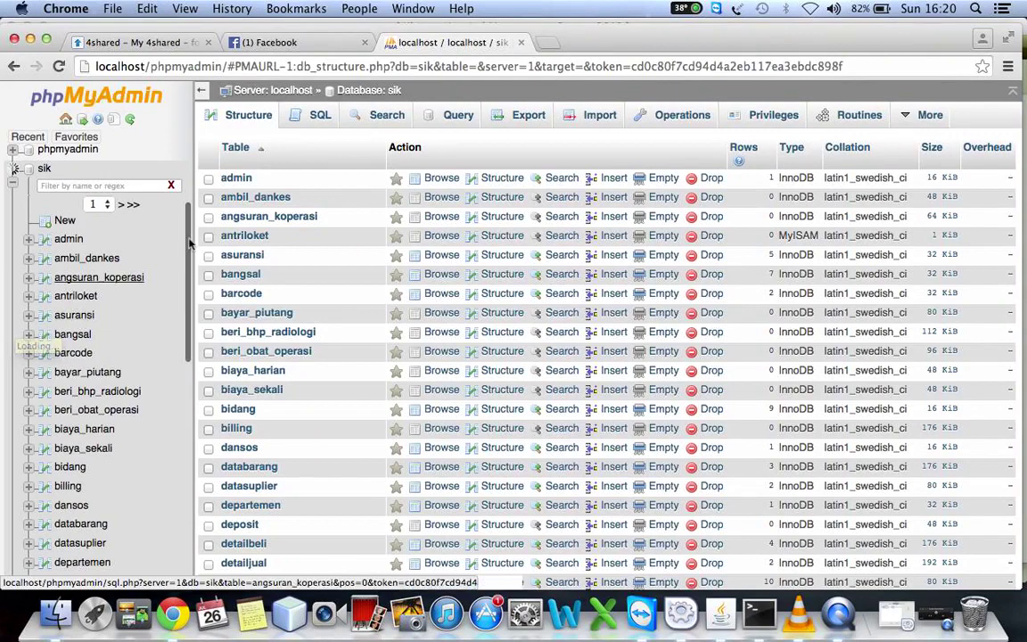
left_click(145, 185)
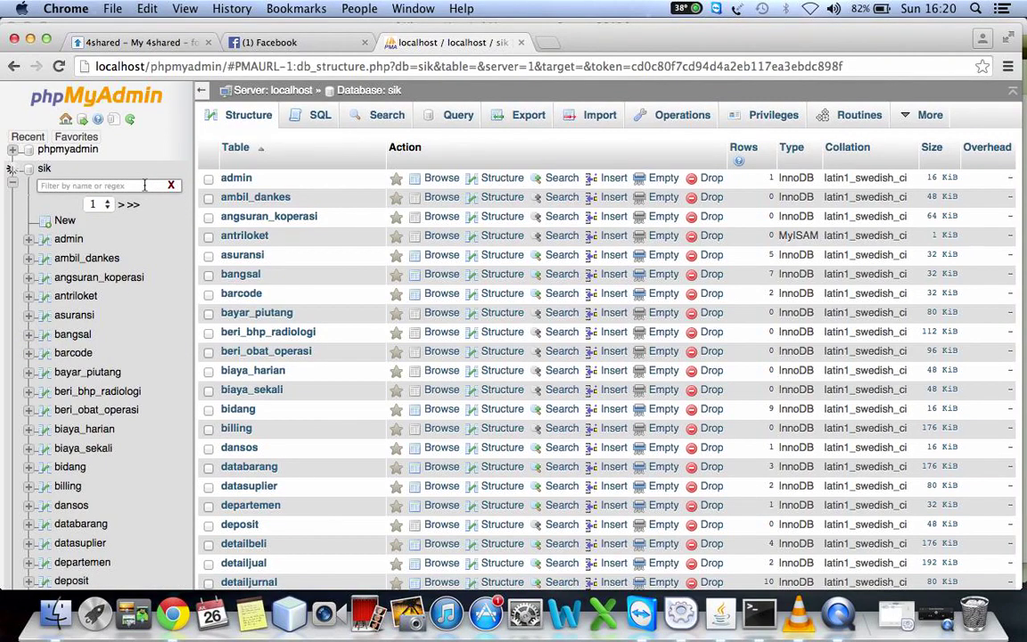
type("seet")
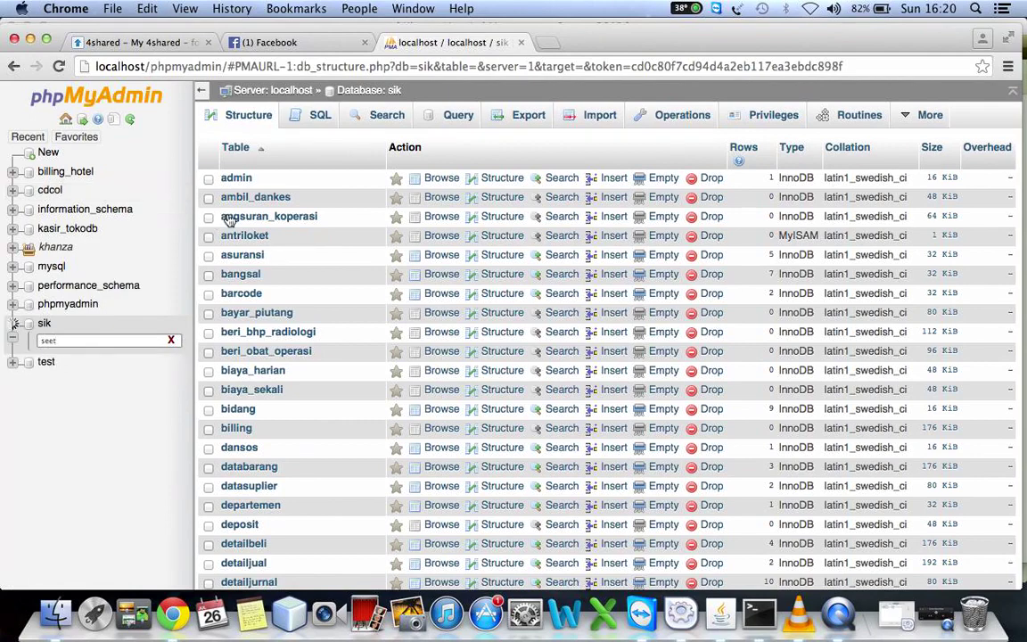
key("BackSpace")
key("BackSpace")
type("tt")
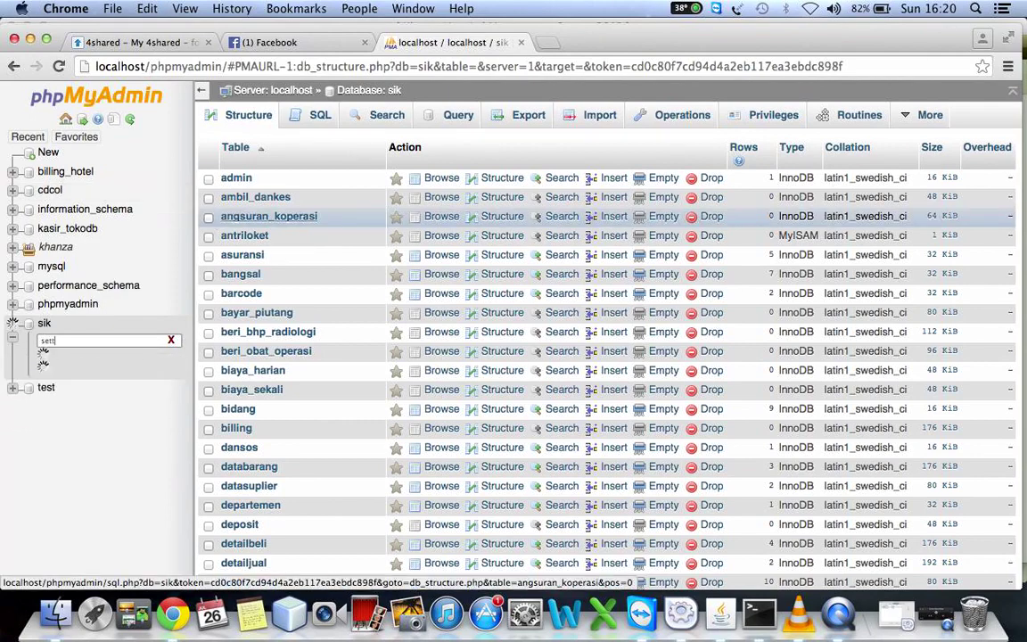
type("ing")
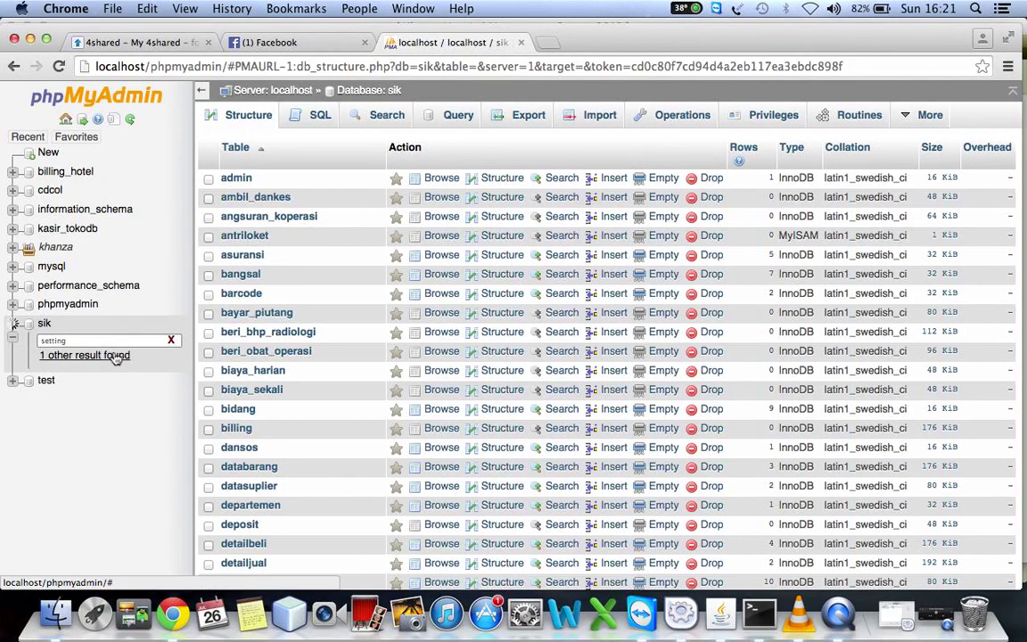
left_click(107, 355)
left_click(72, 379)
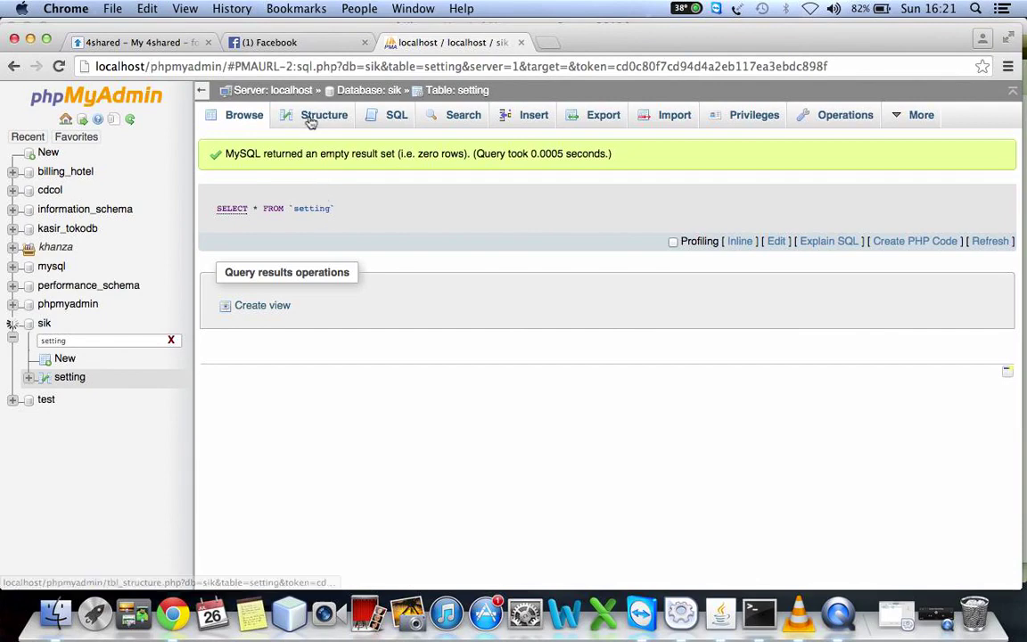
Start a new setting row with name RS Islam Purwokerto, the street address and kabupaten Banyumas
left_click(542, 118)
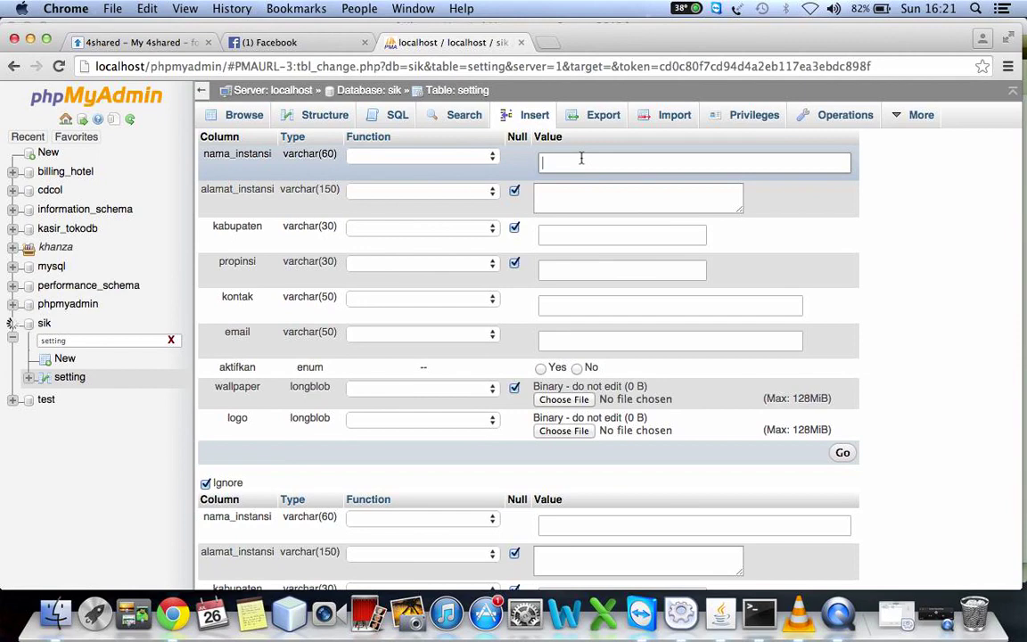
type("RS Islam Purwokerto")
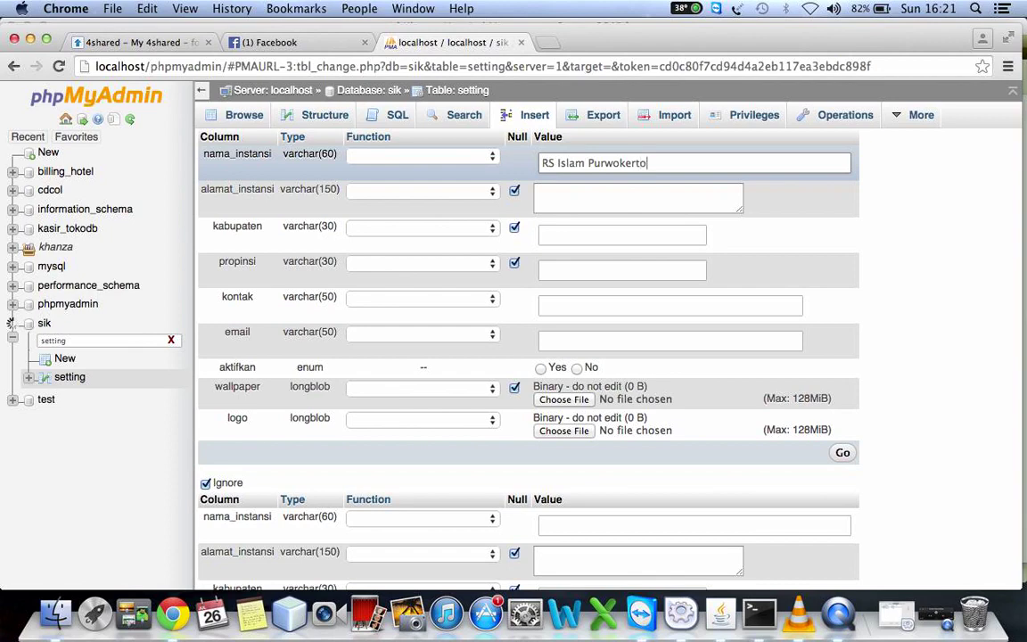
left_click(625, 206)
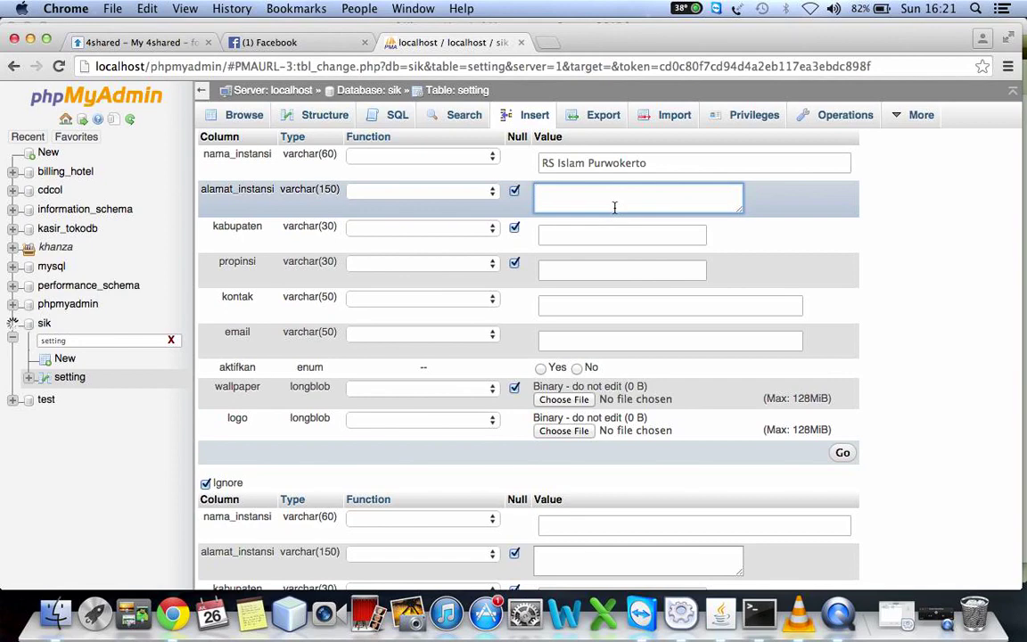
type("Jl. Imam May")
type("yuri no 76")
left_click(571, 234)
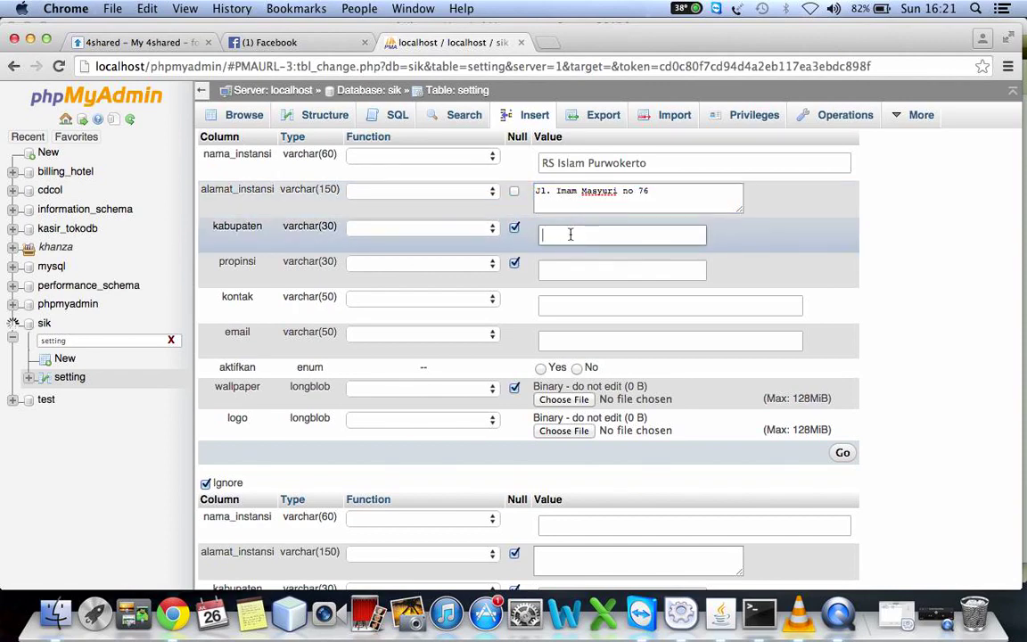
type("banyumas")
left_click(543, 235)
key("BackSpace")
type("B")
Enter propinsi Jawa Tengah, the contact phone and e-mail, and set aktifkan to Yes
left_click(556, 274)
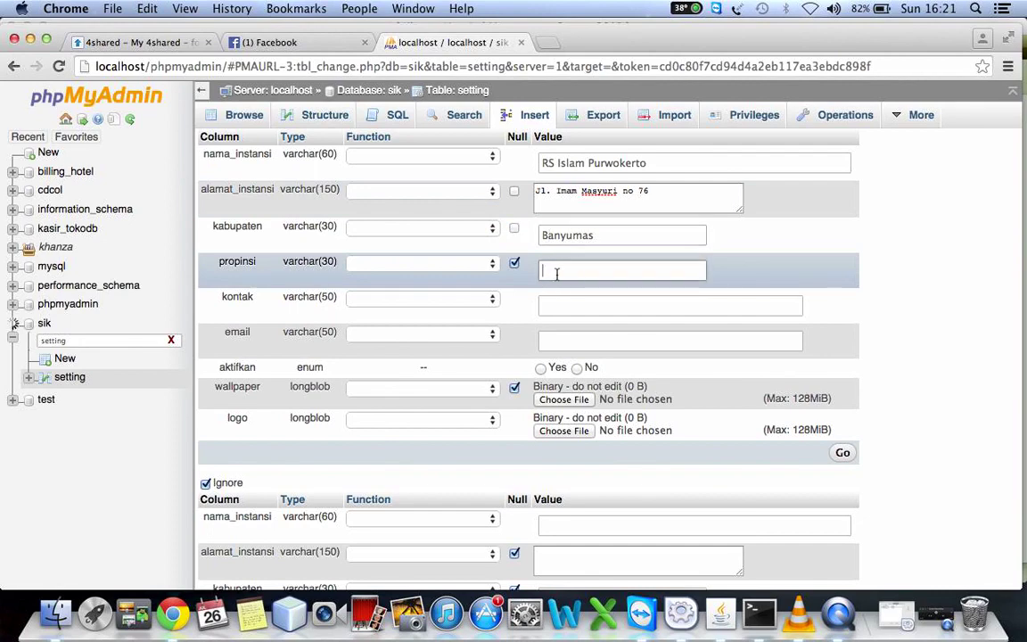
type("Jawa Tengah")
left_click(570, 307)
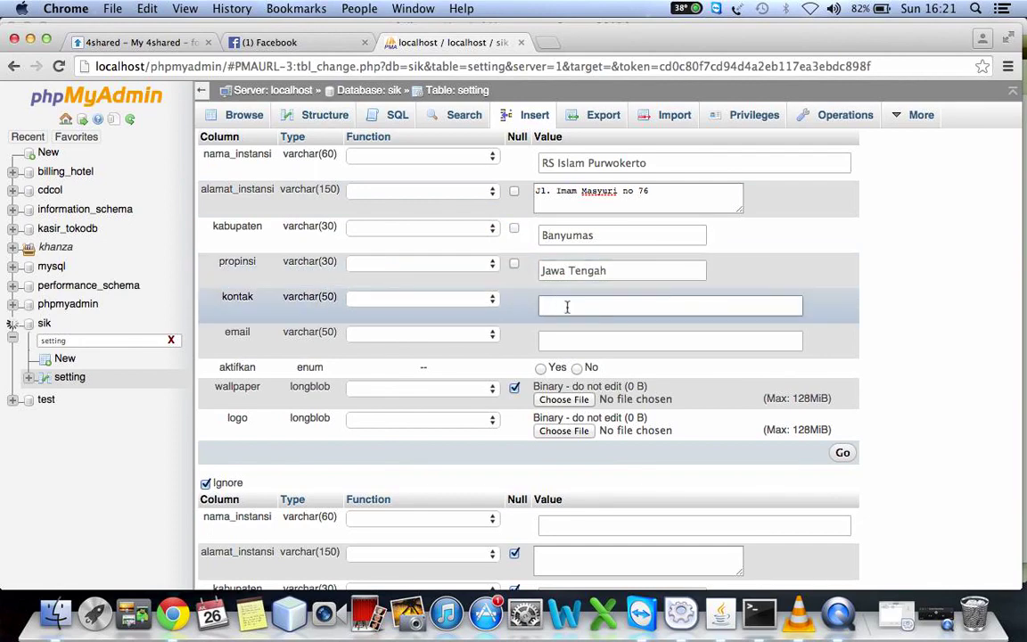
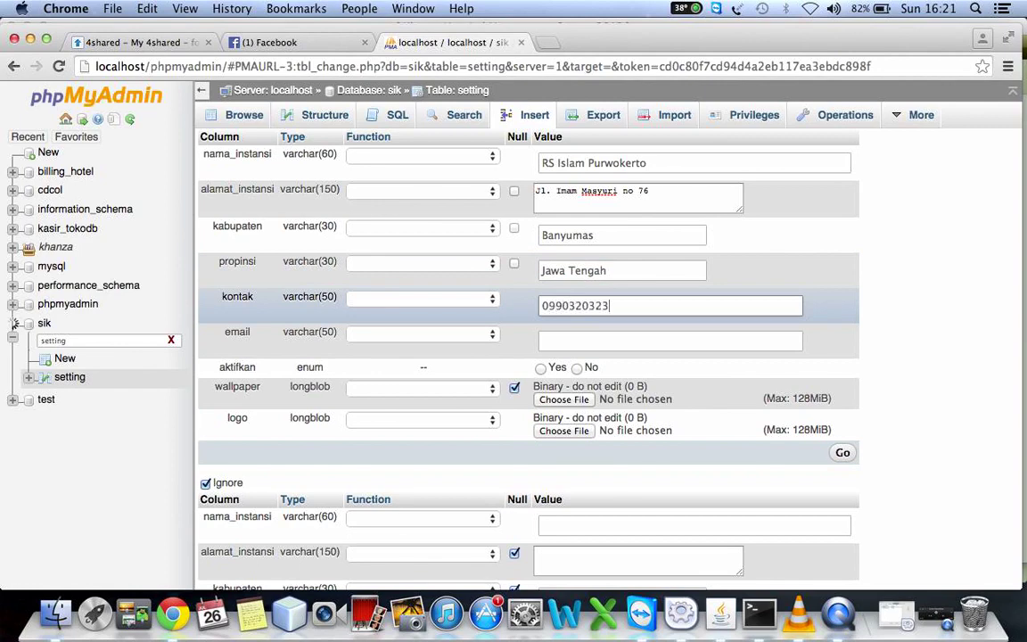
left_click(594, 342)
type("r")
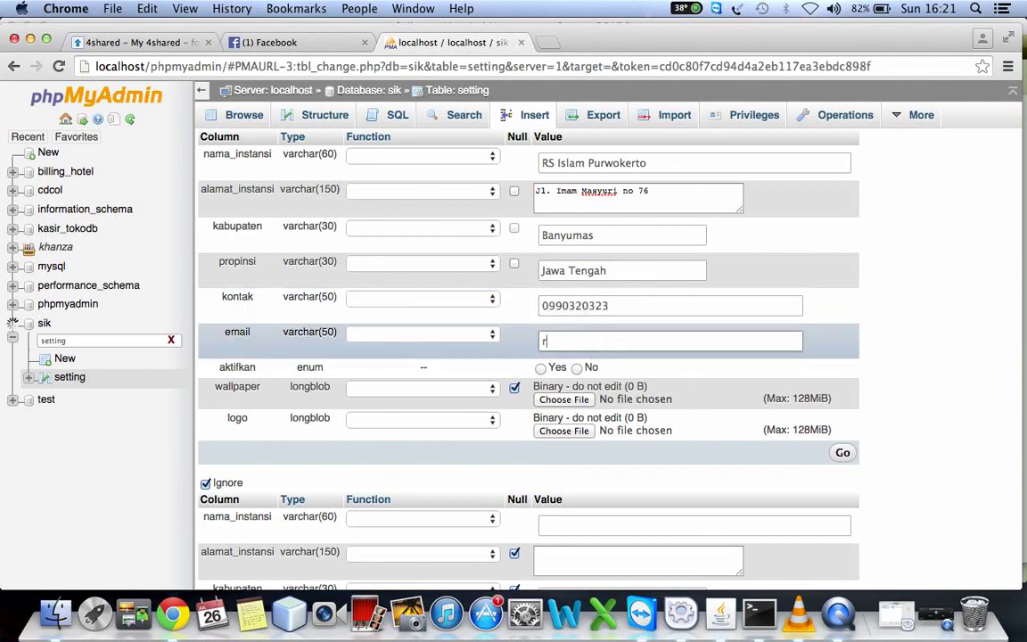
type("s.Islam")
key("BackSpace")
key("BackSpace")
key("BackSpace")
key("BackSpace")
key("BackSpace")
key("BackSpace")
key("BackSpace")
key("BackSpace")
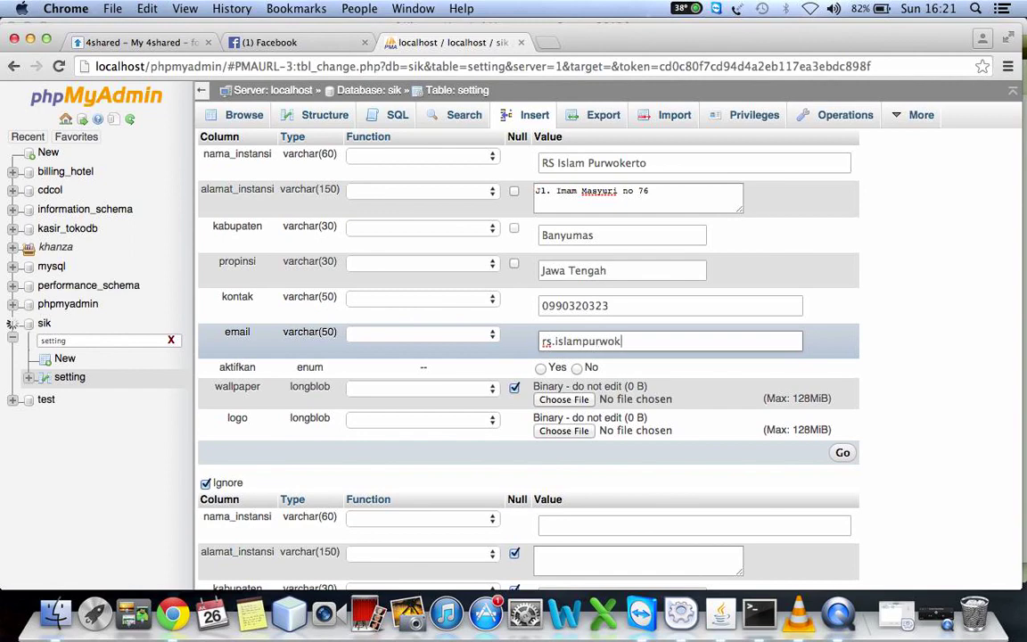
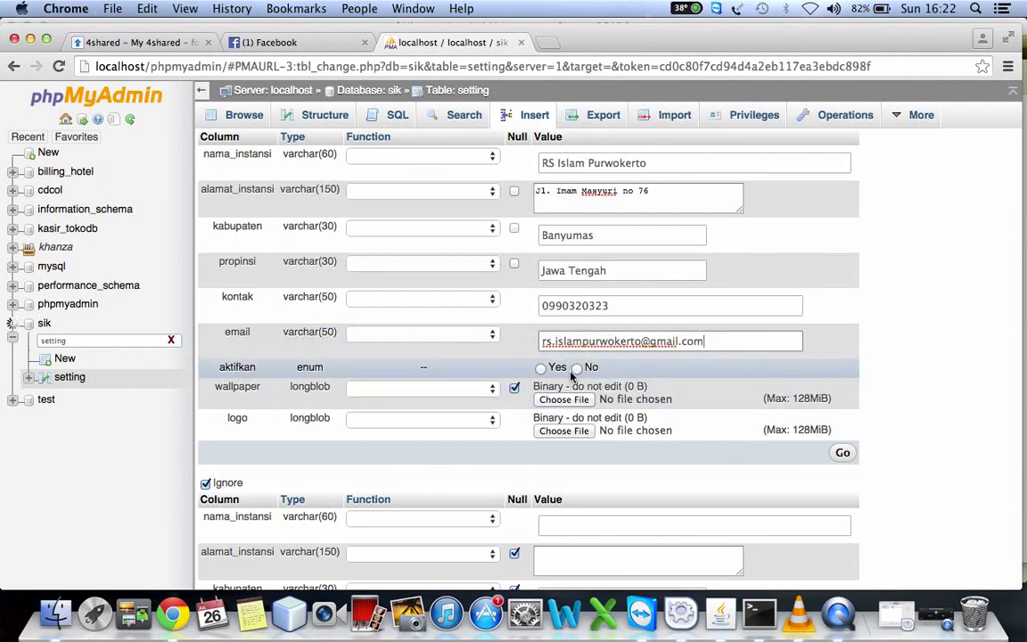
left_click(541, 367)
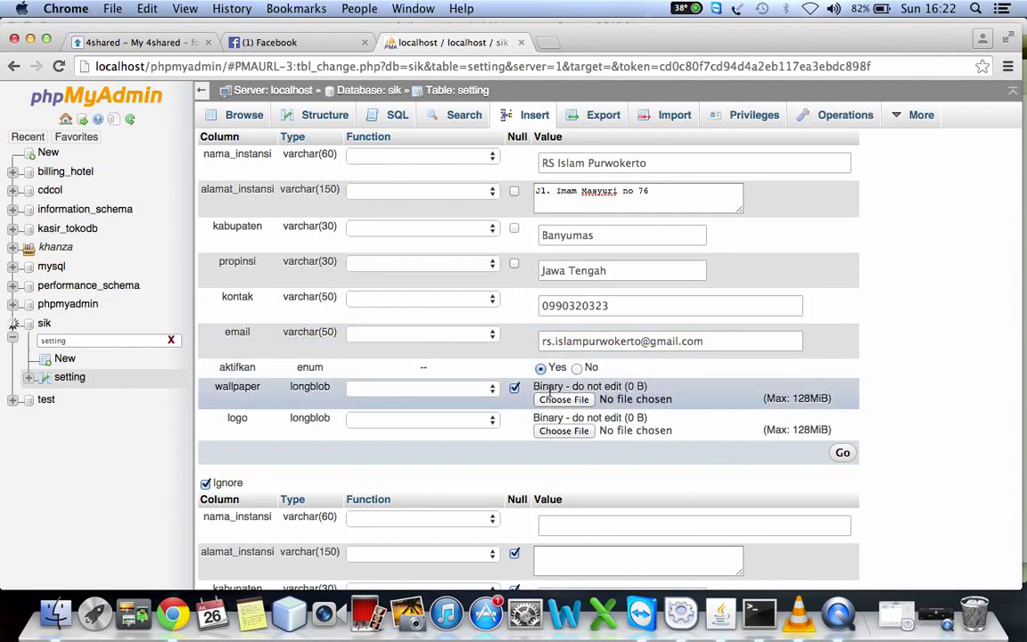
Attach the Screen Shot 2015-07-26 at 1.51.38 PM image as the wallpaper
left_click(555, 400)
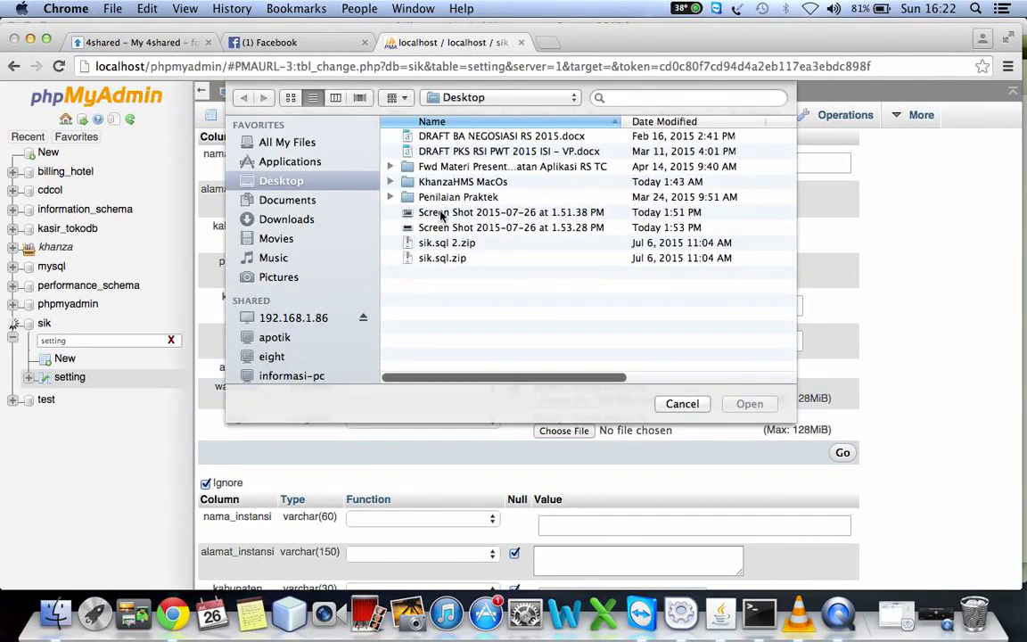
left_click(443, 214)
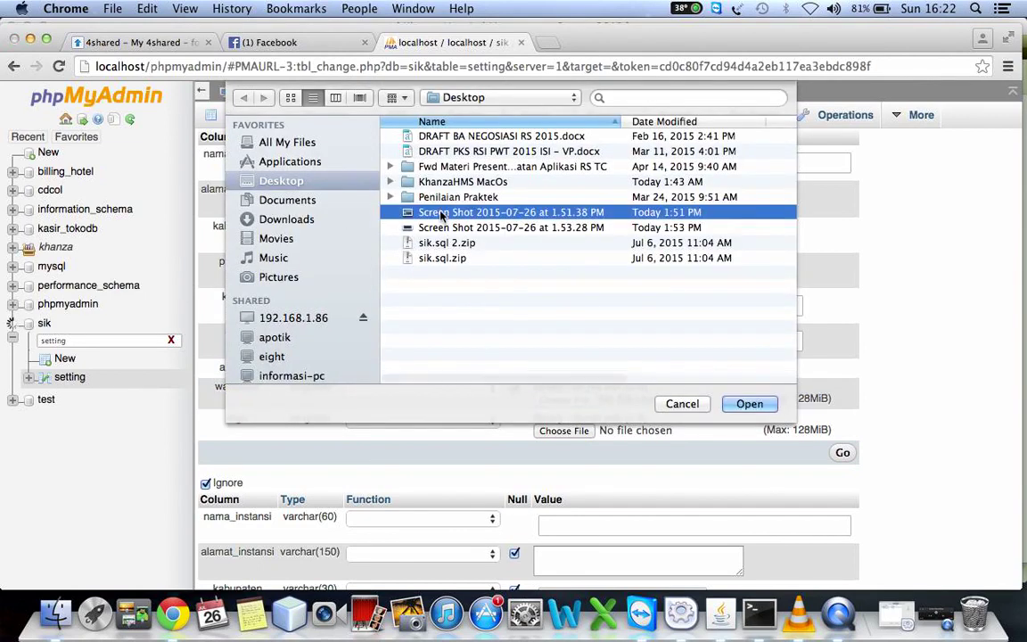
left_click(753, 408)
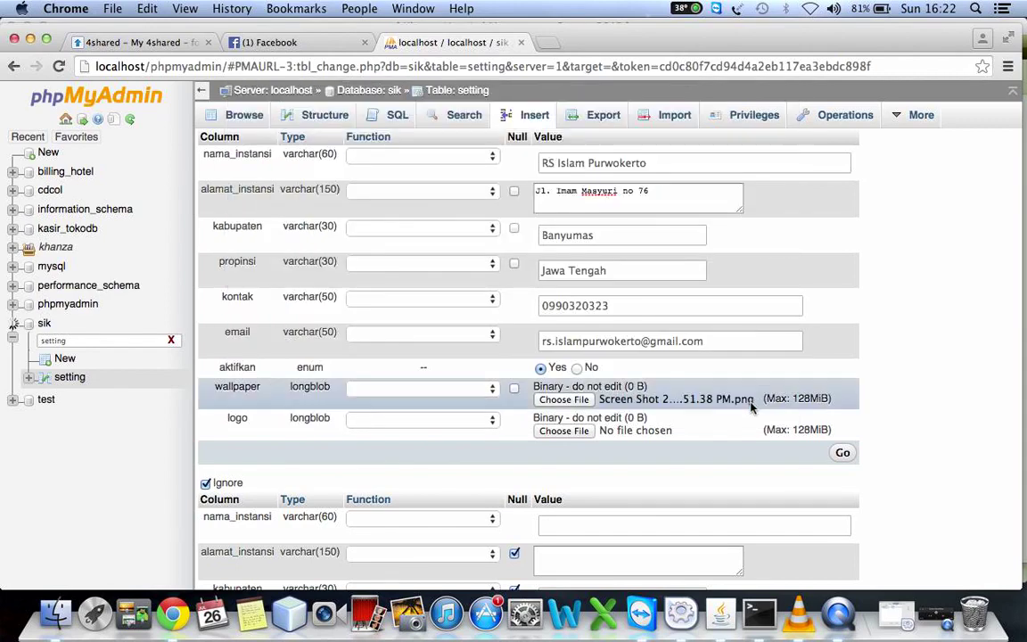
Attach the later Desktop screenshot as the logo, insert the row, and minimize Chrome
left_click(553, 431)
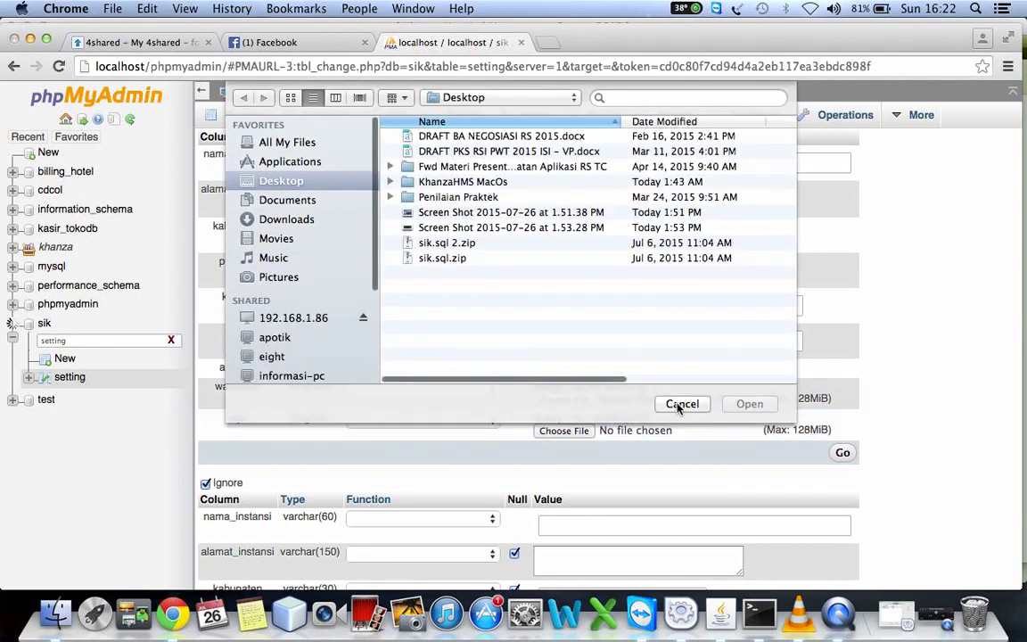
double_click(470, 182)
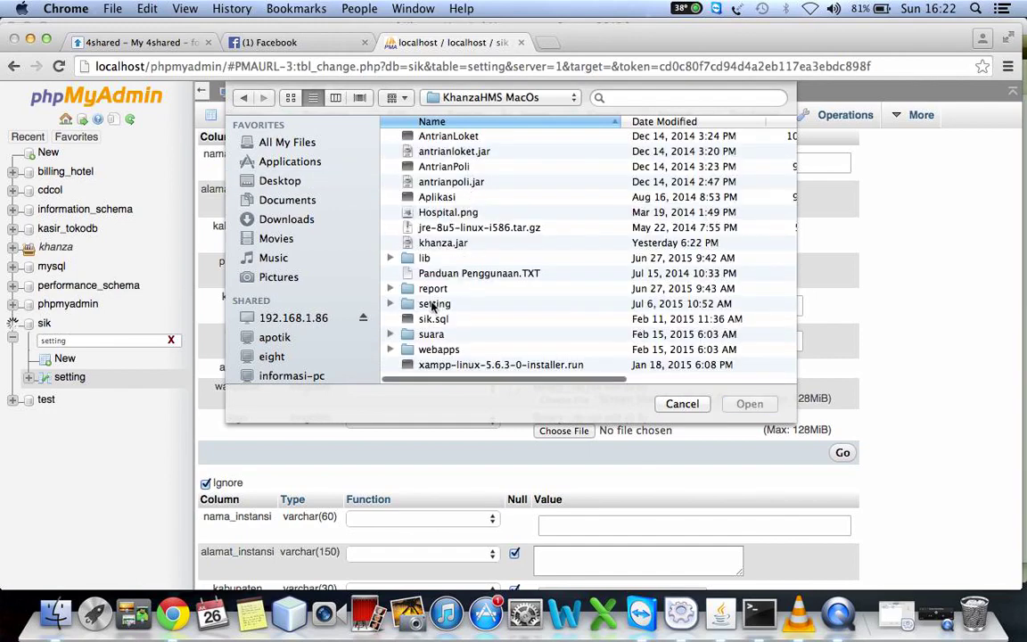
double_click(436, 306)
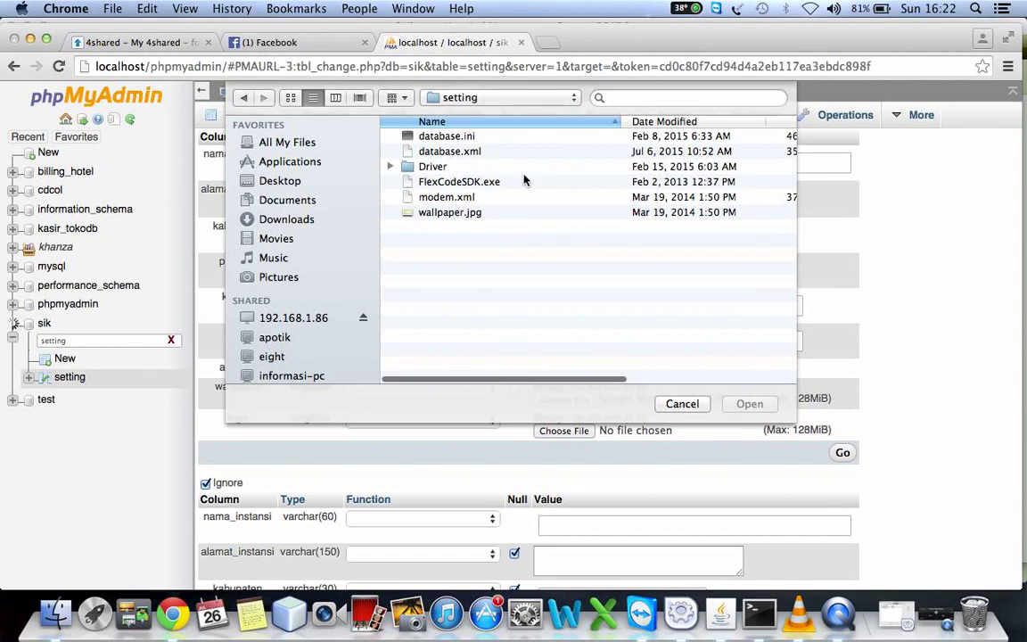
left_click(245, 98)
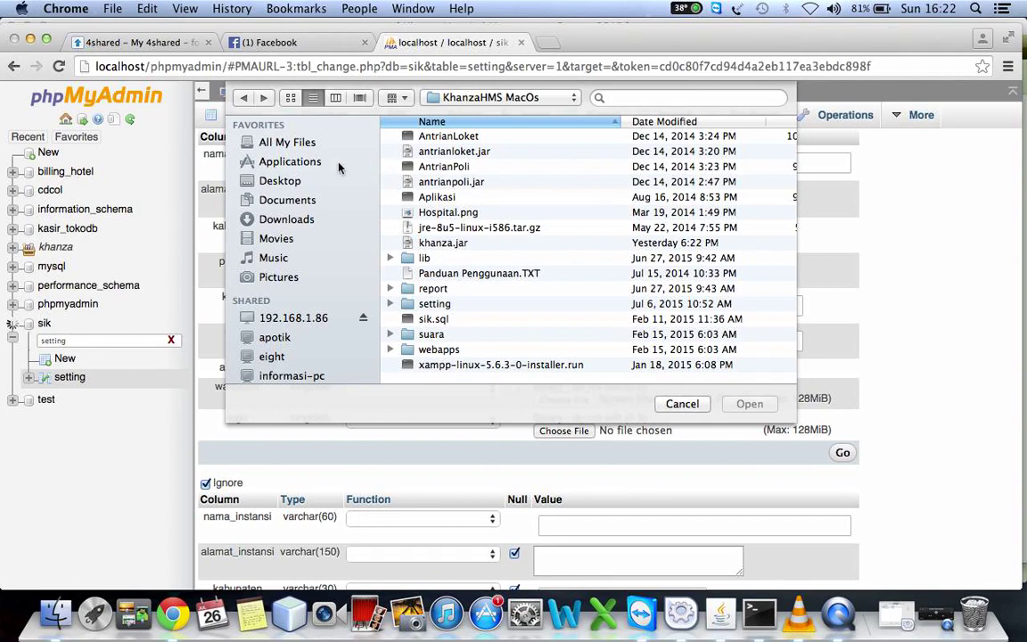
left_click(283, 182)
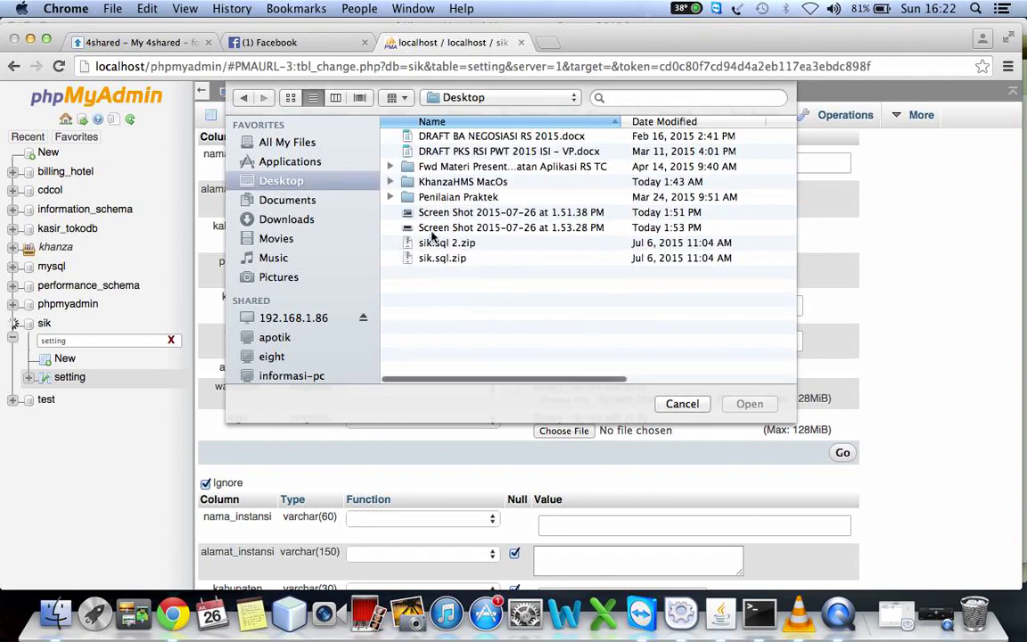
left_click(437, 229)
left_click(750, 404)
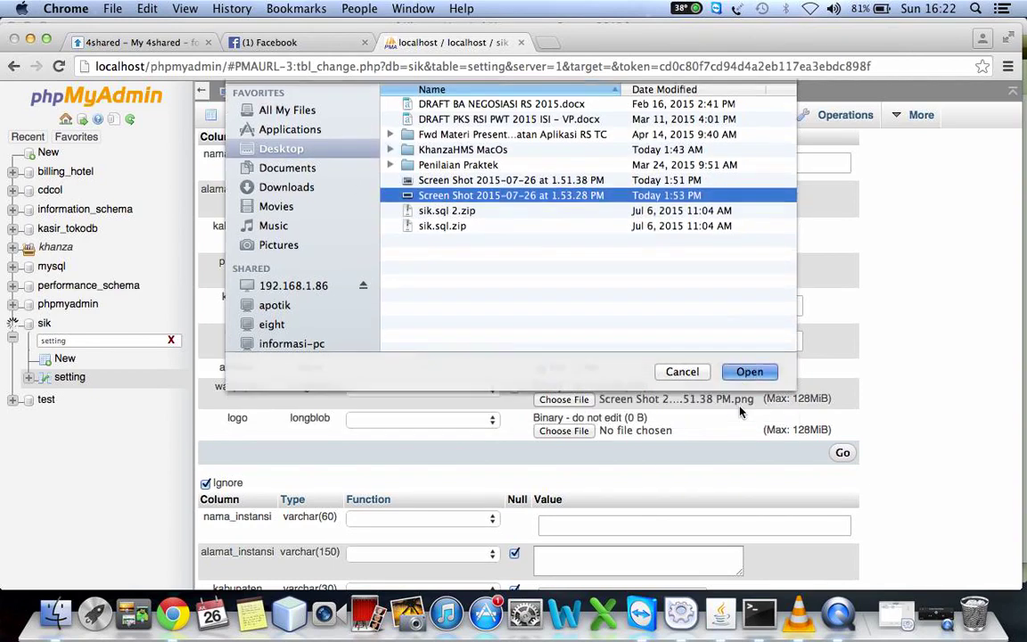
left_click(843, 454)
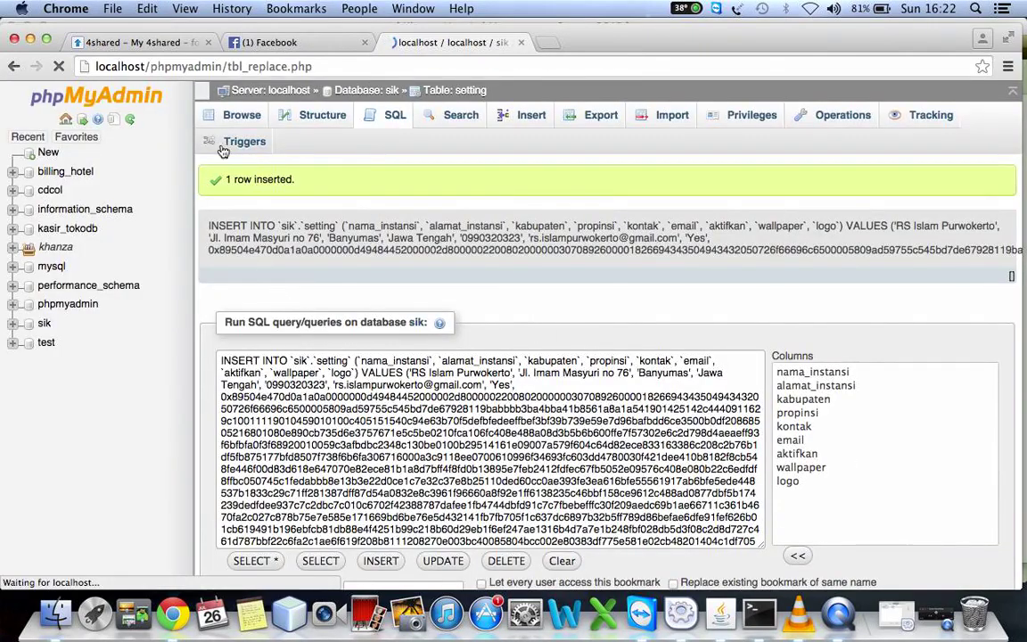
left_click(30, 40)
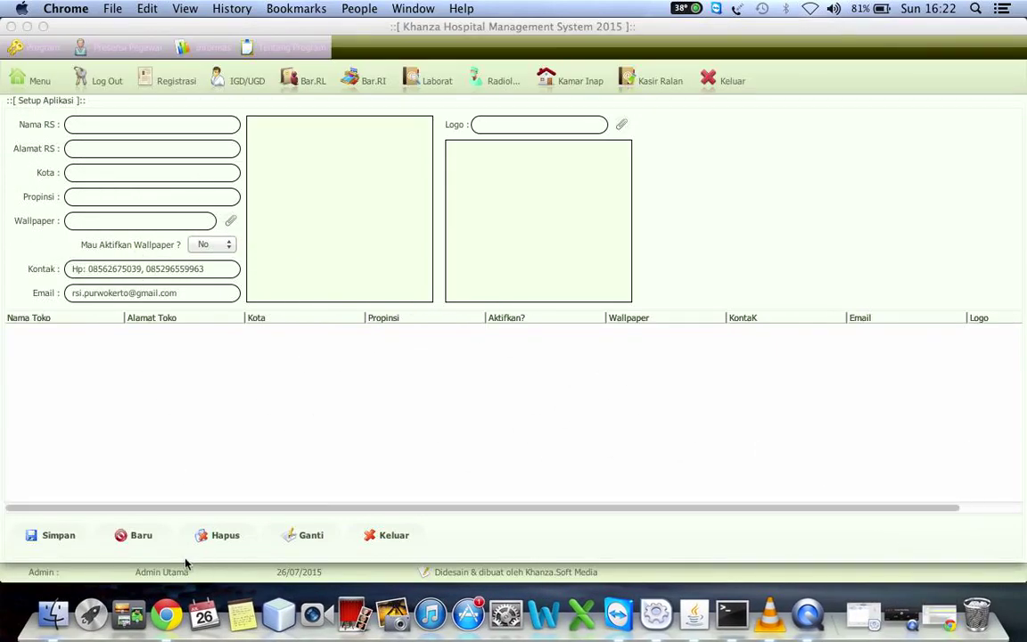
Close the empty application setup form and reopen Set Aplikasi from the main menu
left_click(385, 534)
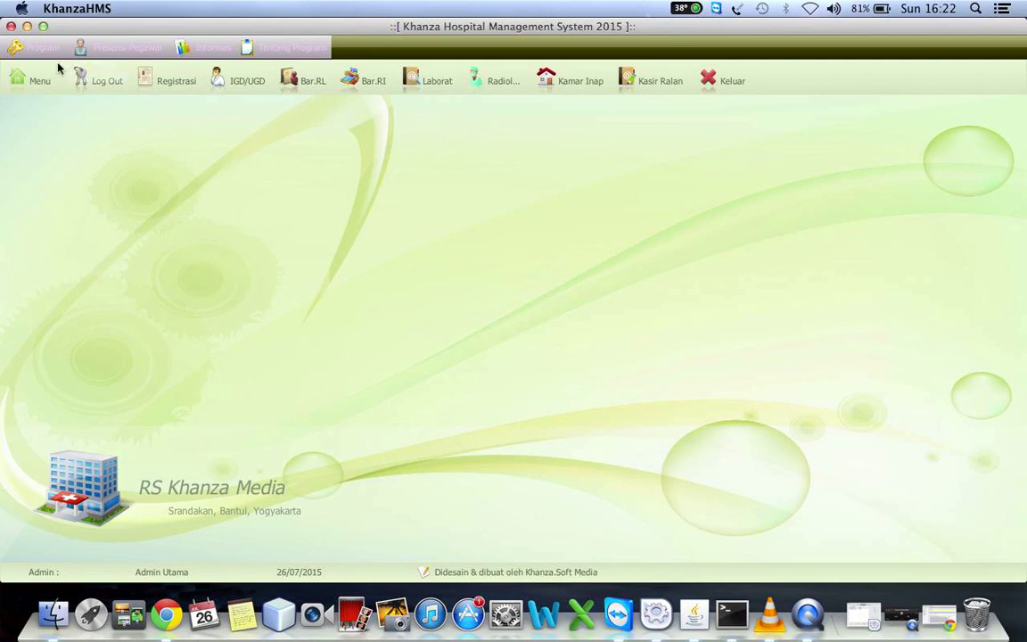
left_click(32, 81)
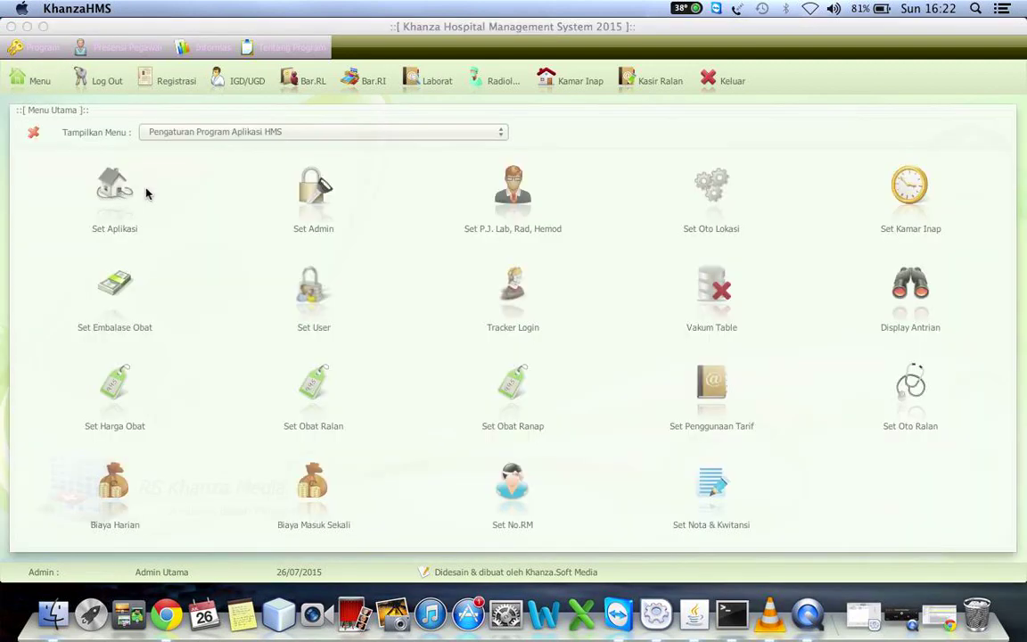
left_click(111, 198)
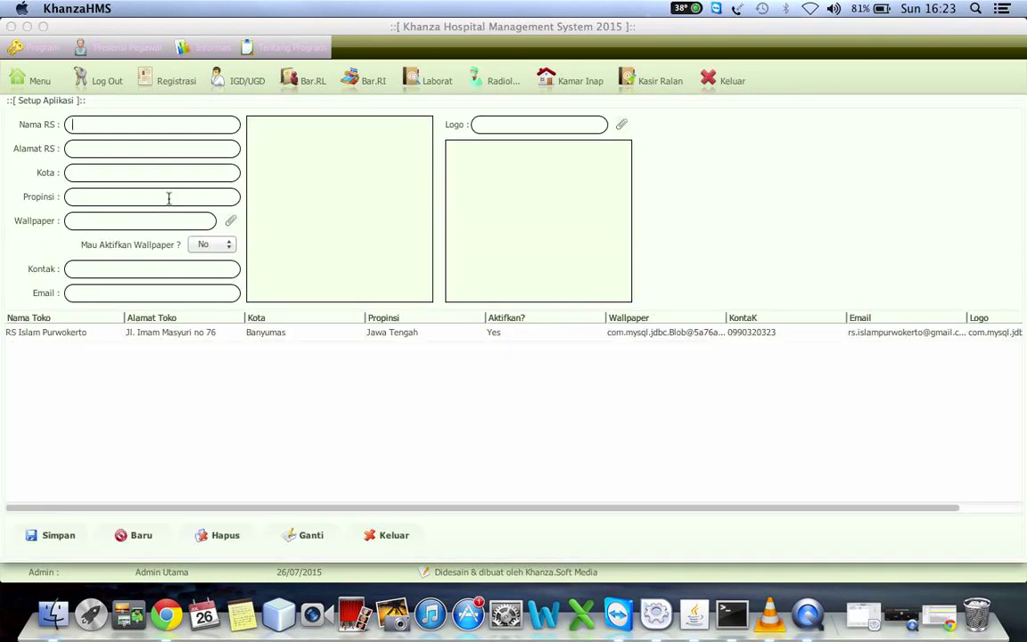
Load the RS Islam Purwokerto row and check its Jawa Tengah province and address values
left_click(361, 336)
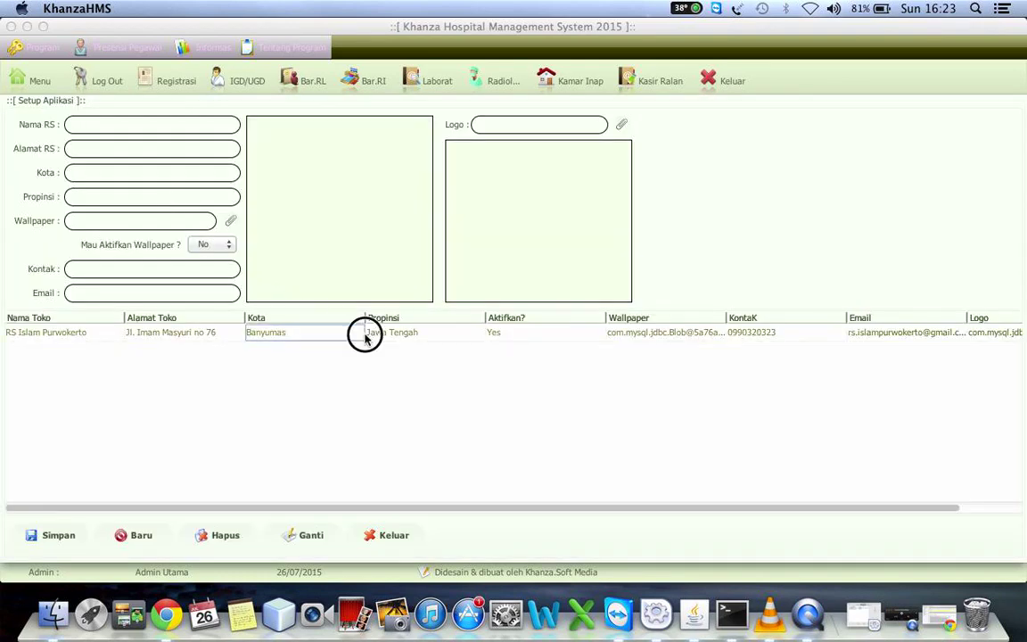
left_click(414, 334)
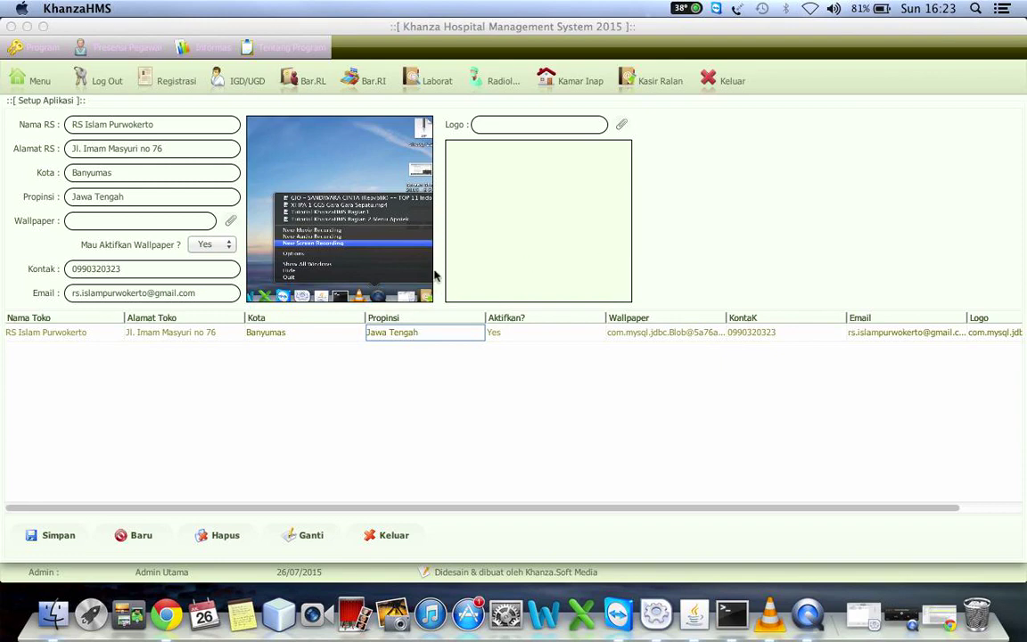
left_click(143, 334)
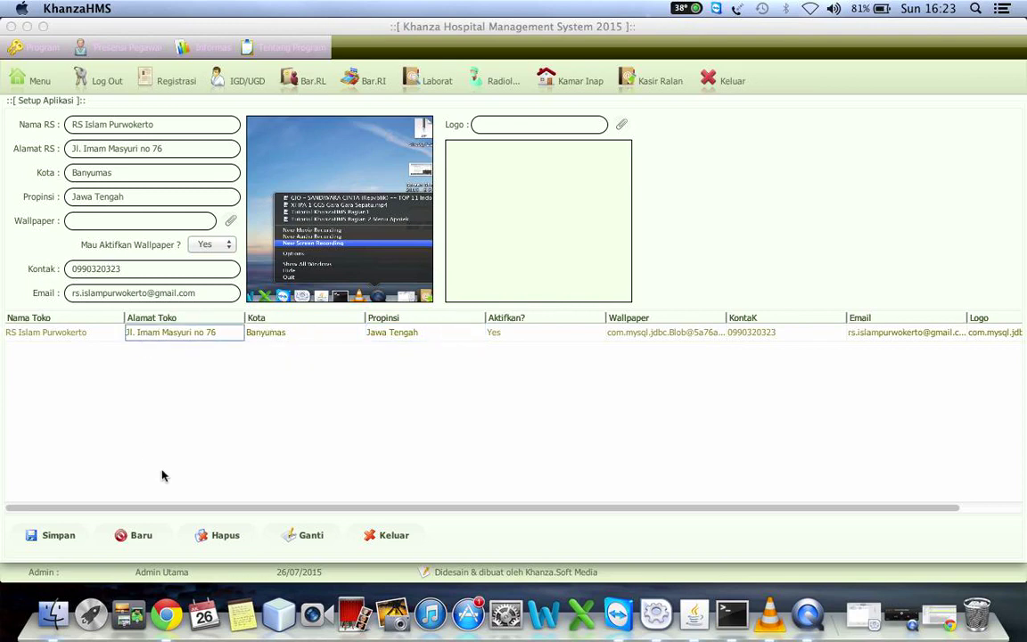
left_click(953, 624)
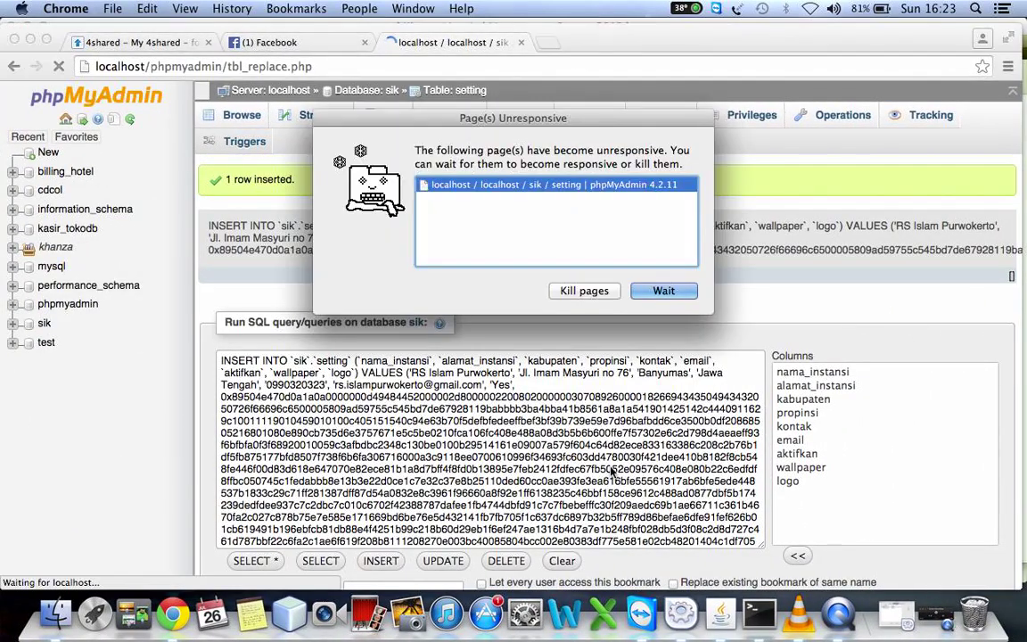
Keep waiting on the unresponsive phpMyAdmin page, hide Chrome and close the KhanzaHMS setup window
left_click(660, 291)
left_click(30, 39)
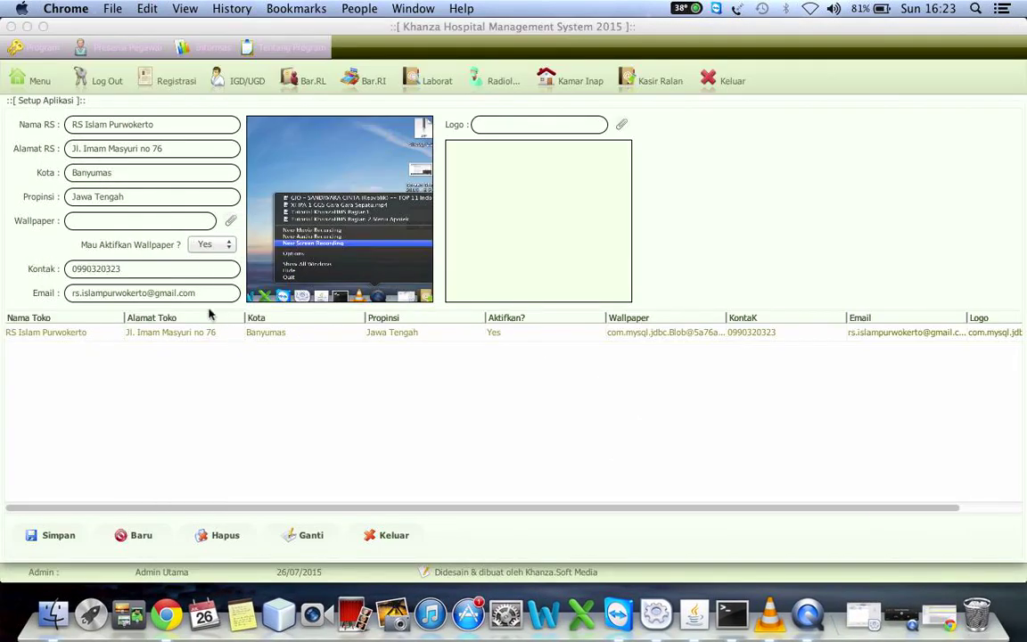
left_click(11, 27)
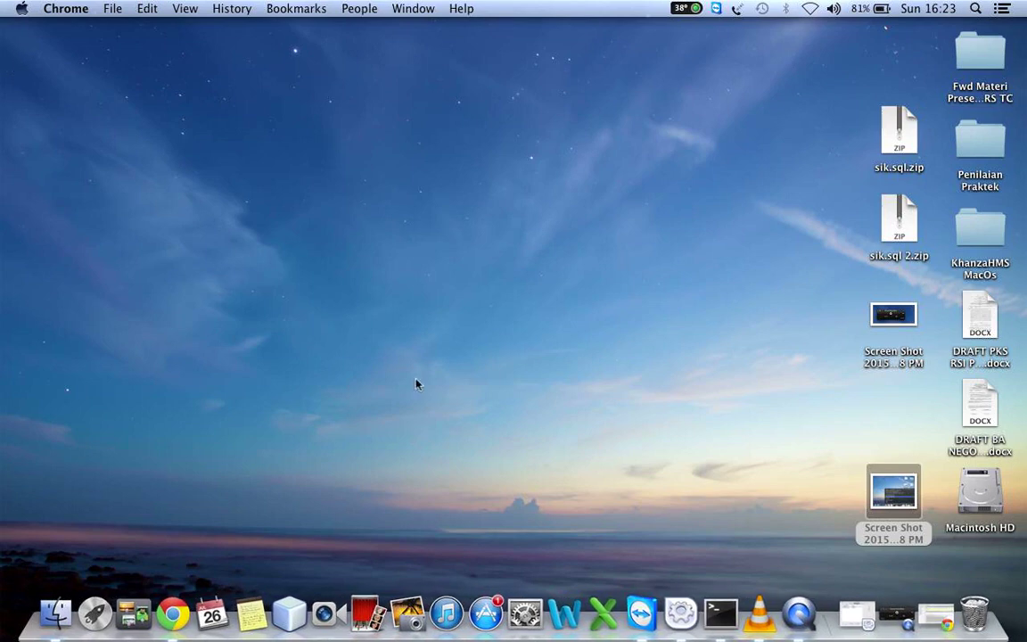
Relaunch khanza.jar from Applications > KhanzaHMSLinux in Finder, then close Finder
left_click(67, 616)
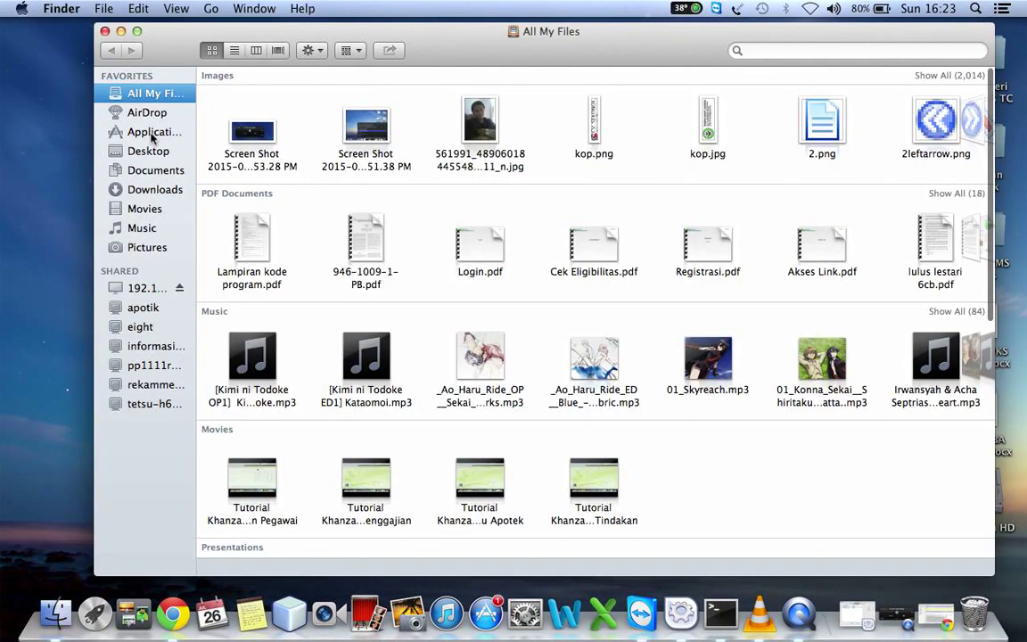
left_click(152, 134)
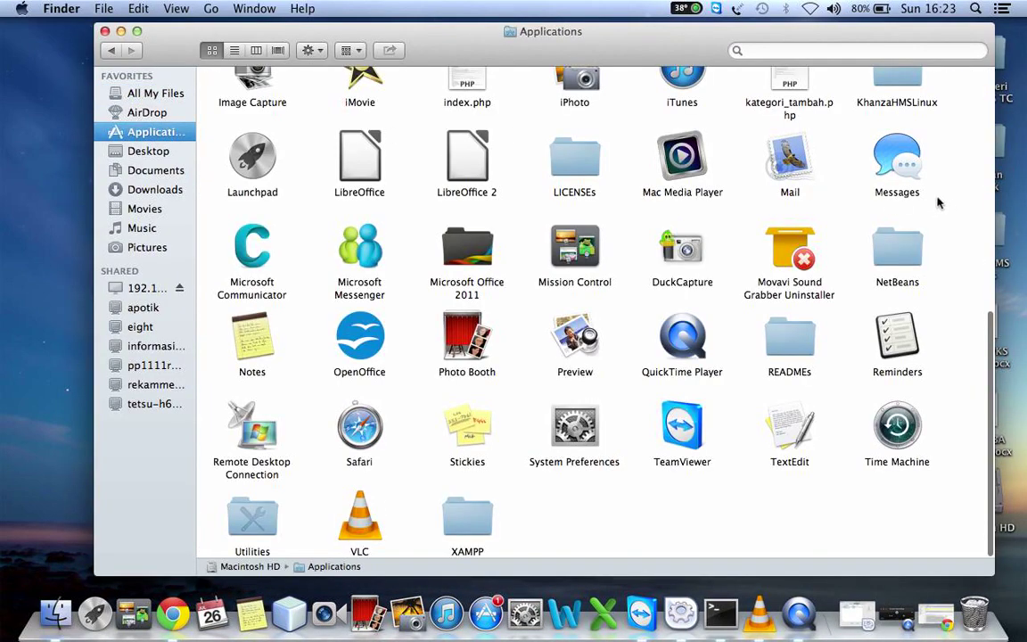
double_click(885, 78)
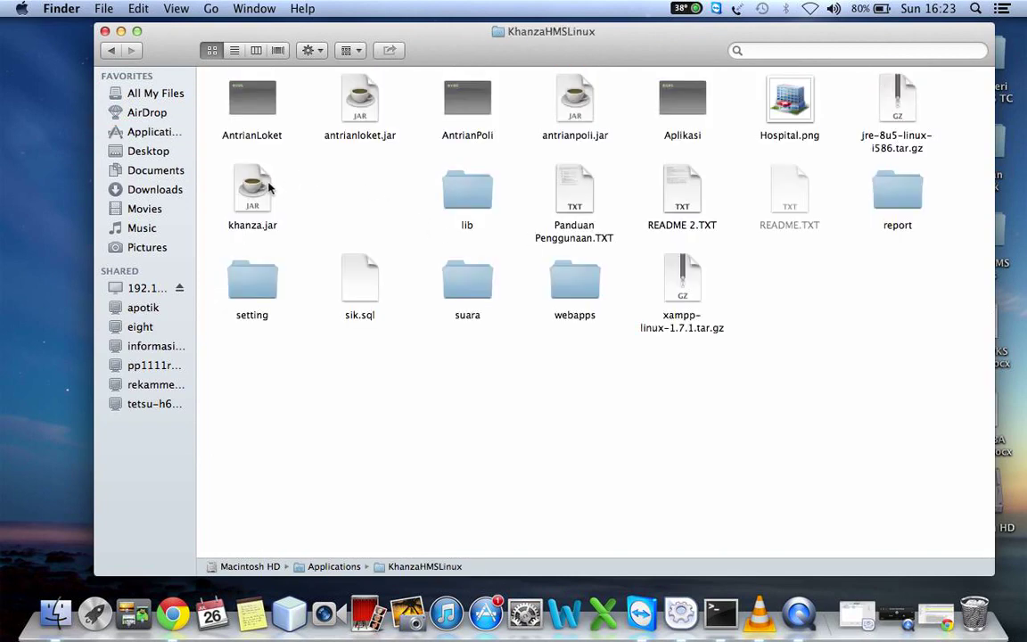
left_click(268, 186)
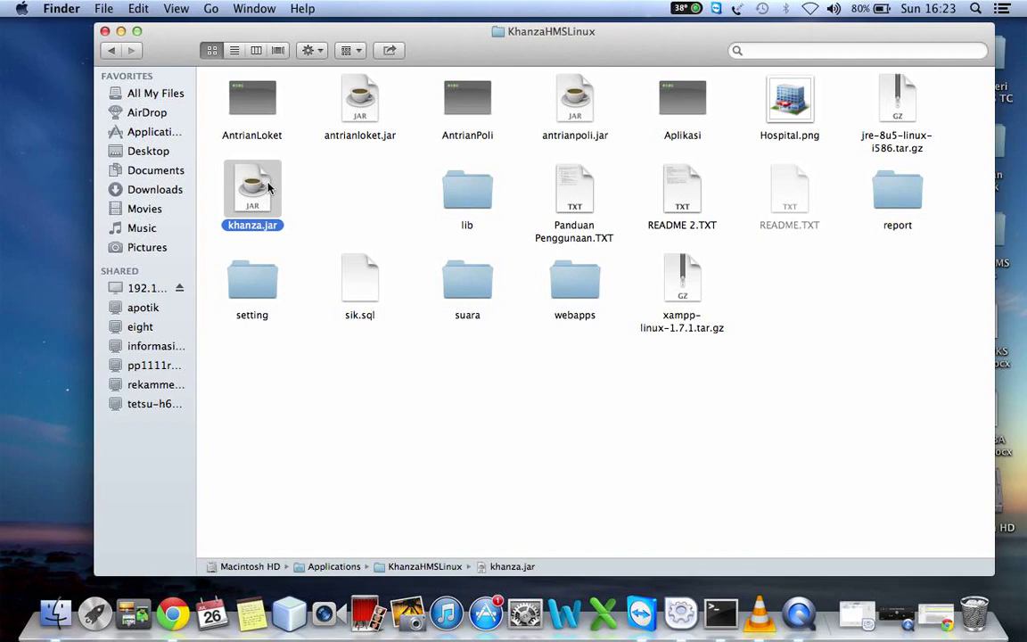
double_click(268, 187)
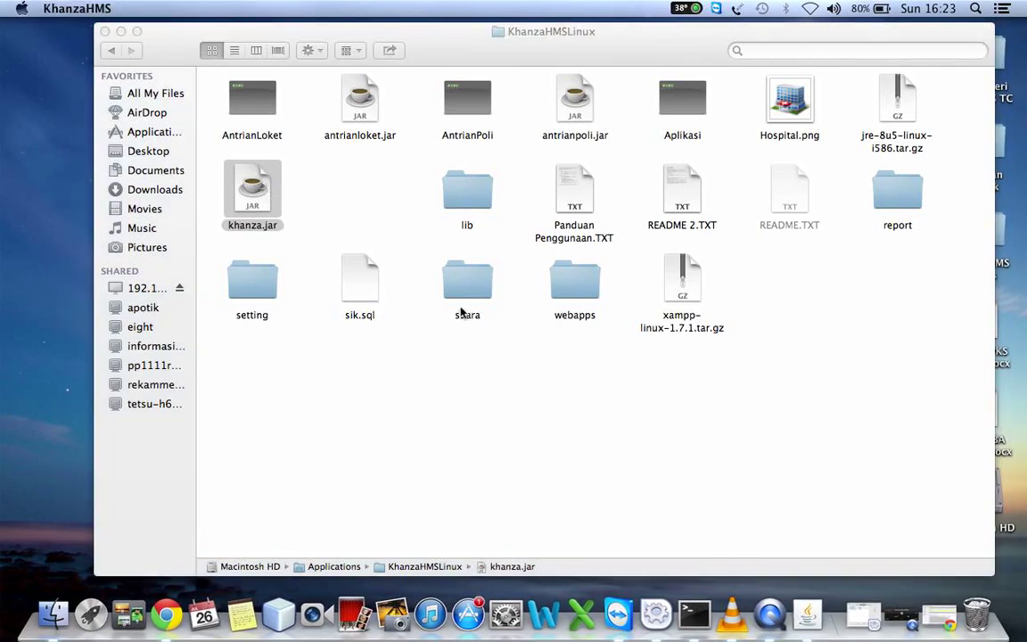
left_click(106, 32)
left_click(656, 294)
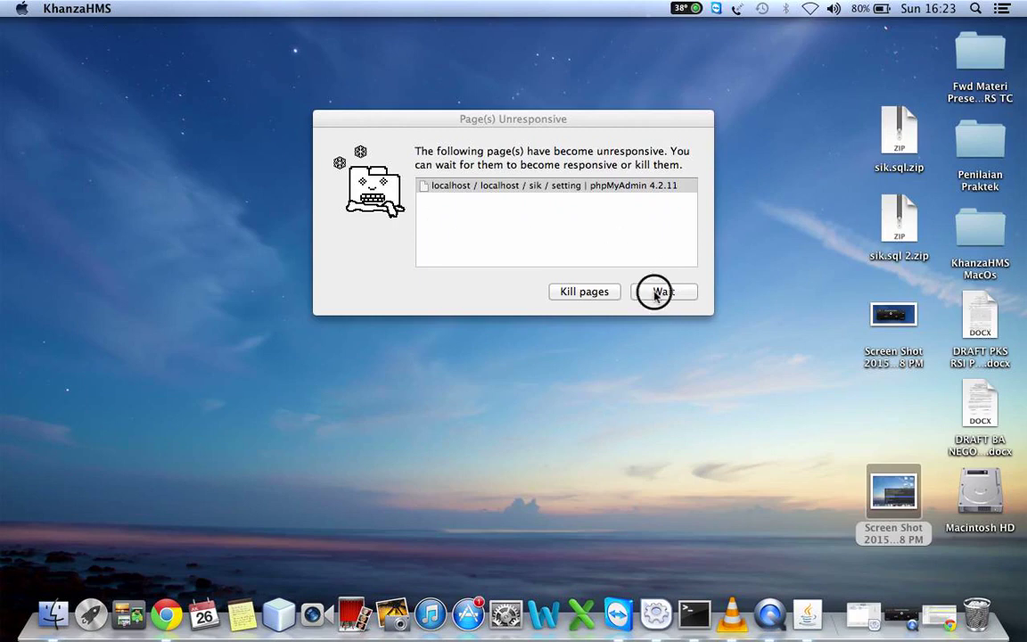
Bring the relaunched KhanzaHMS window forward from the Dock, dismissing the unresponsive-page warning and recording item
left_click(809, 615)
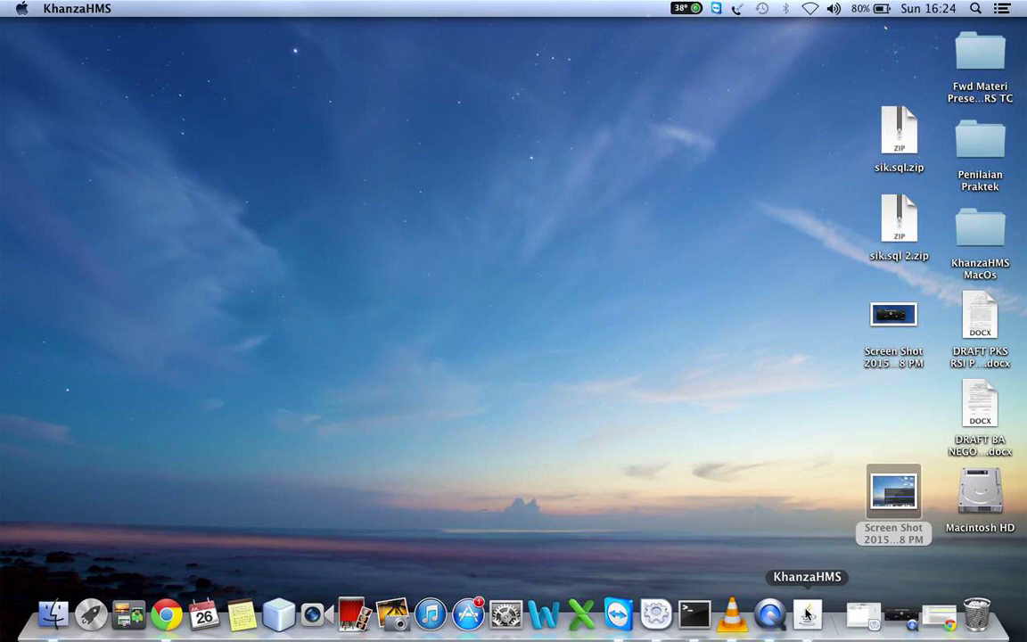
left_click(806, 614)
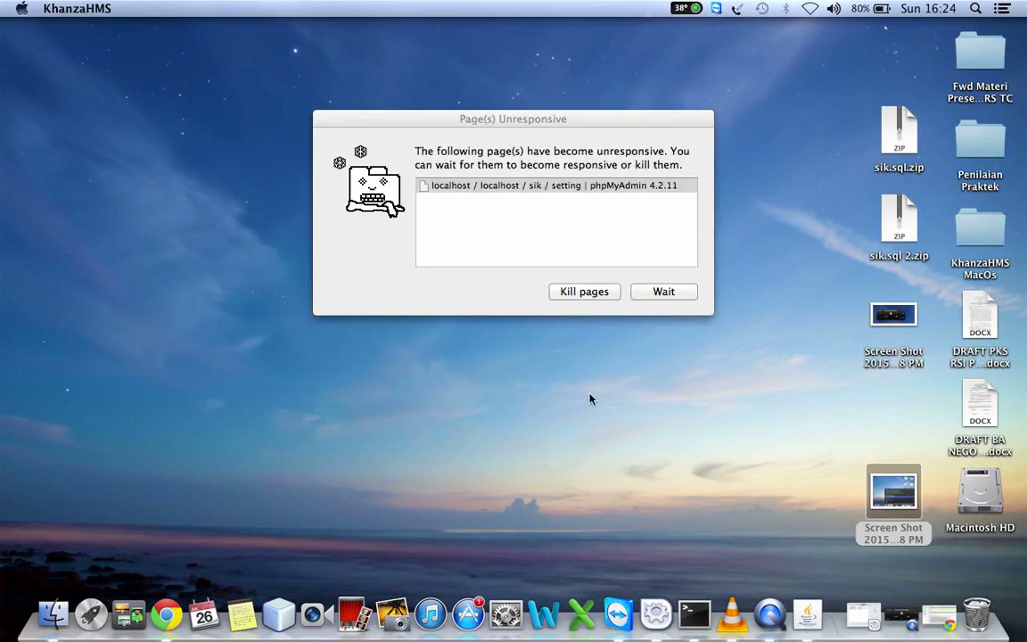
left_click(581, 292)
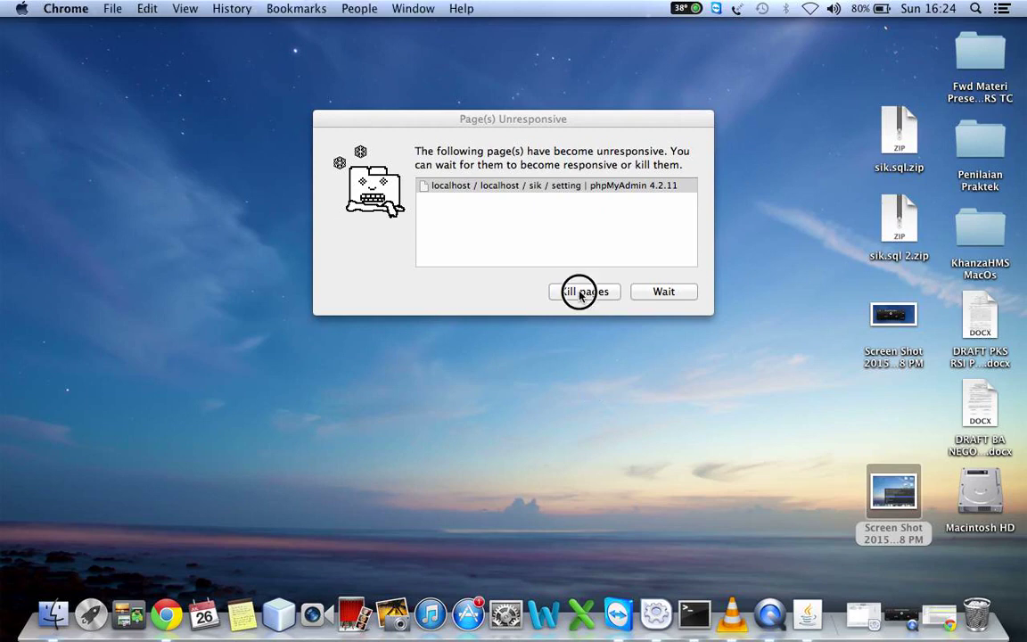
left_click(676, 292)
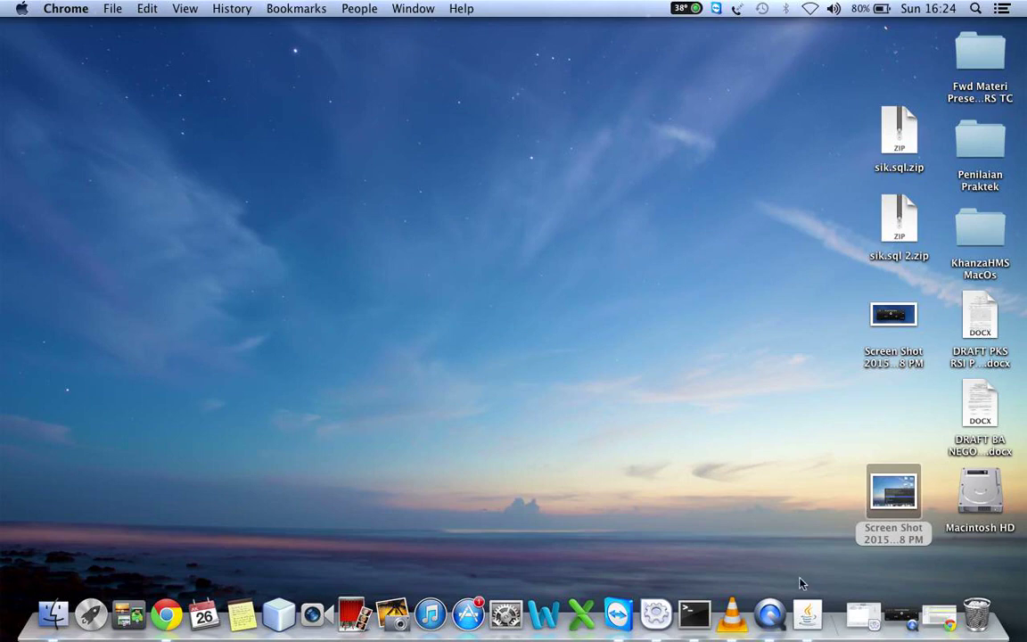
right_click(806, 614)
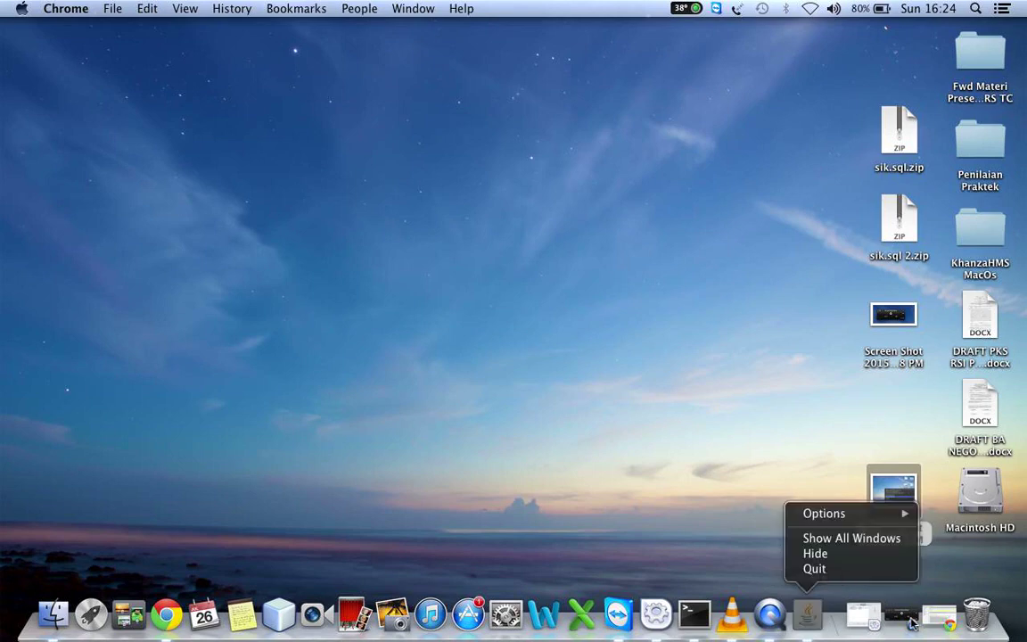
left_click(910, 622)
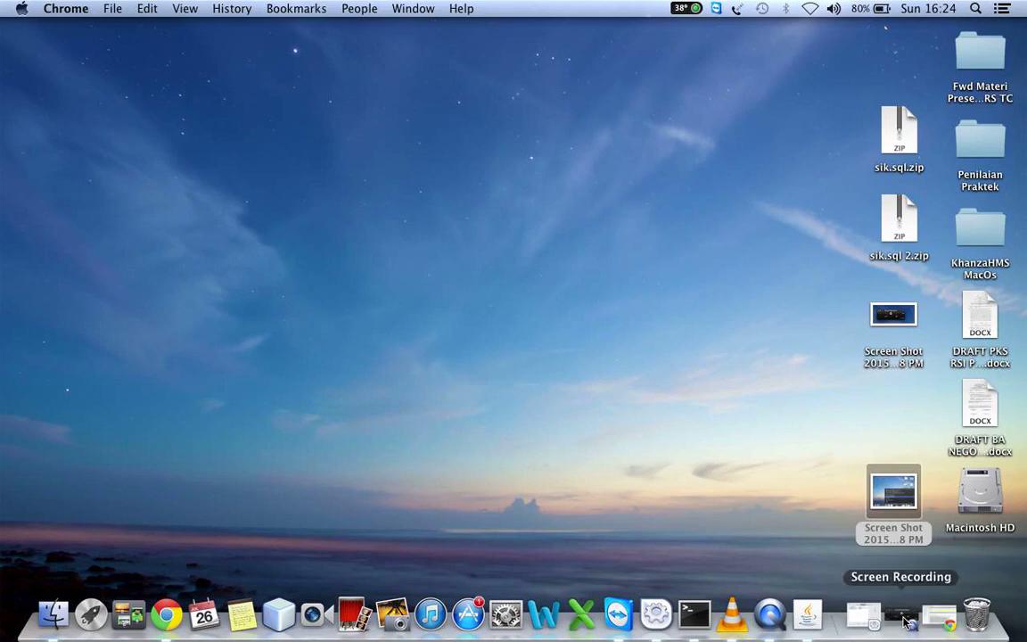
left_click(895, 586)
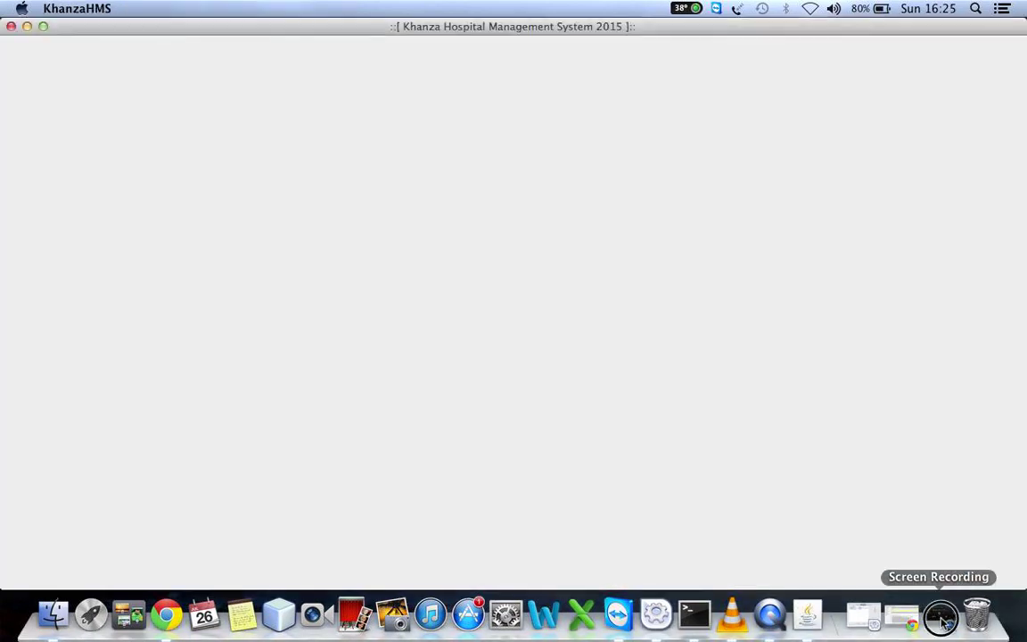
left_click(943, 622)
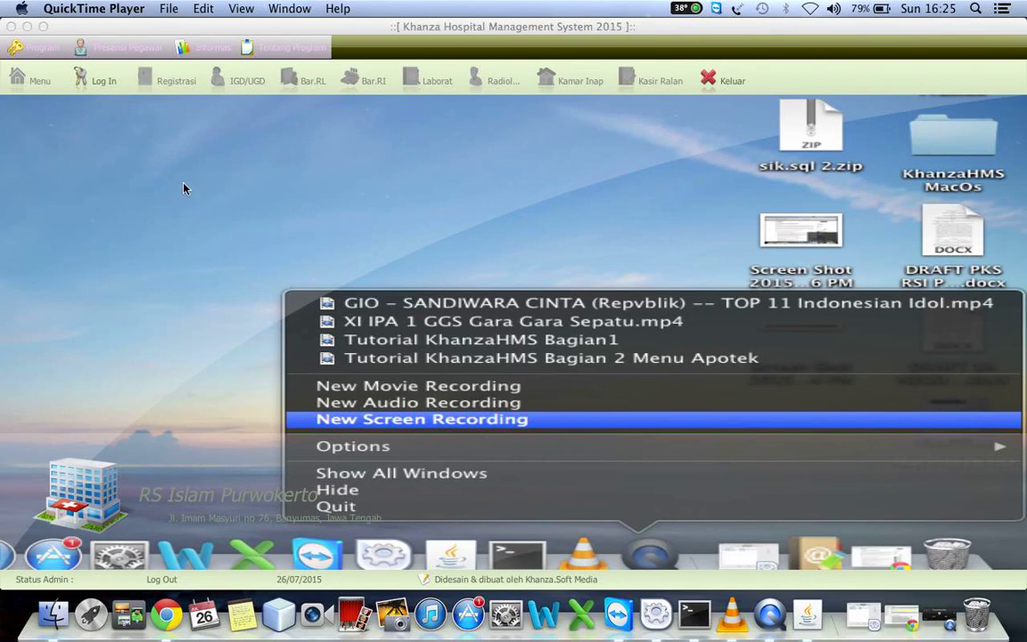
Sign in with the admin ID and password, then open the main module menu
left_click(89, 80)
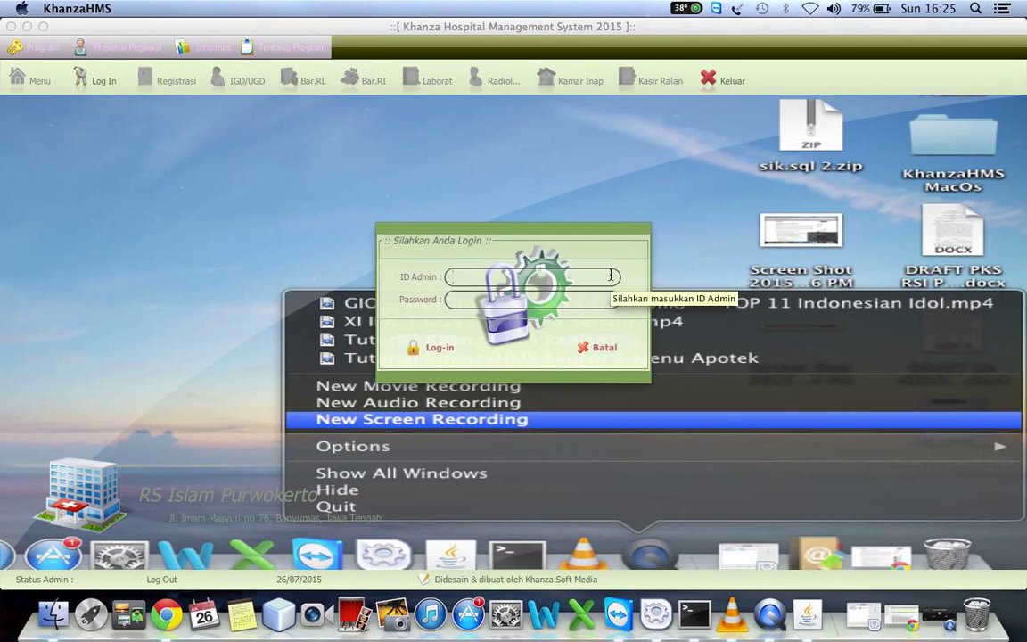
type("spv")
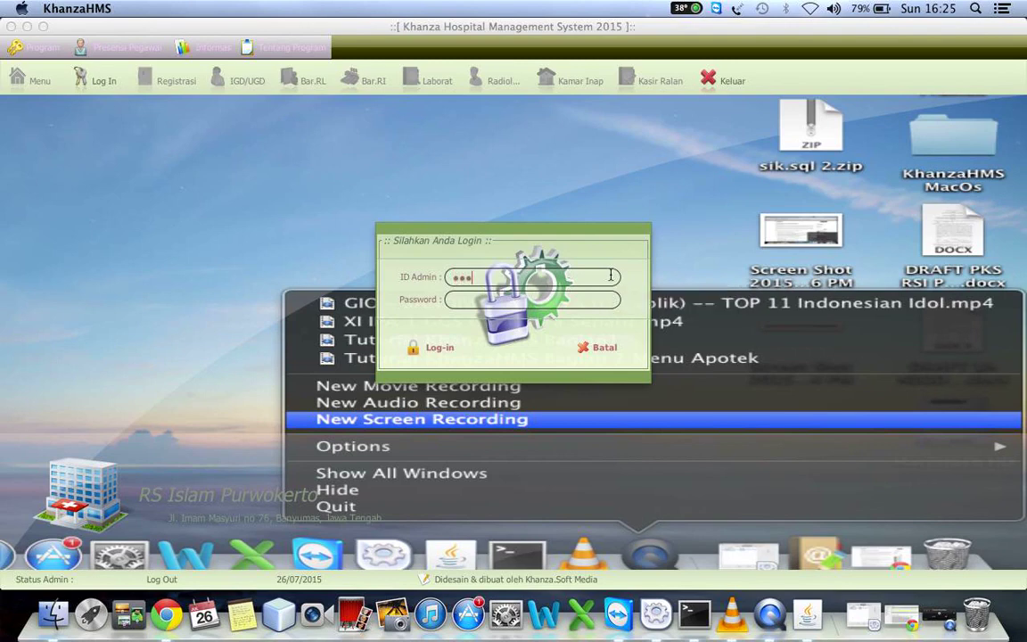
key("Tab")
type("123456")
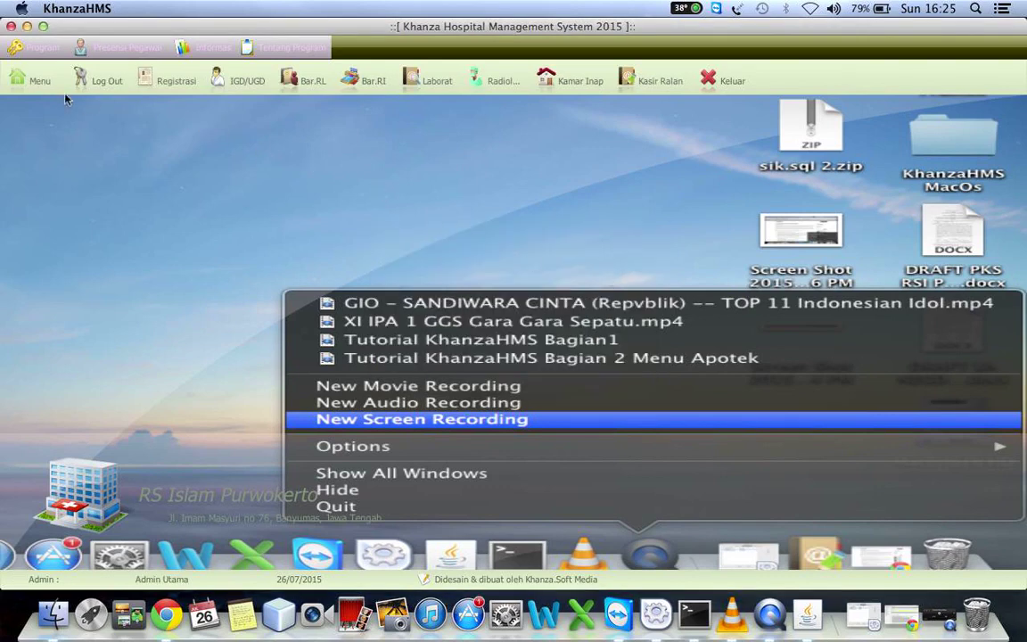
left_click(59, 88)
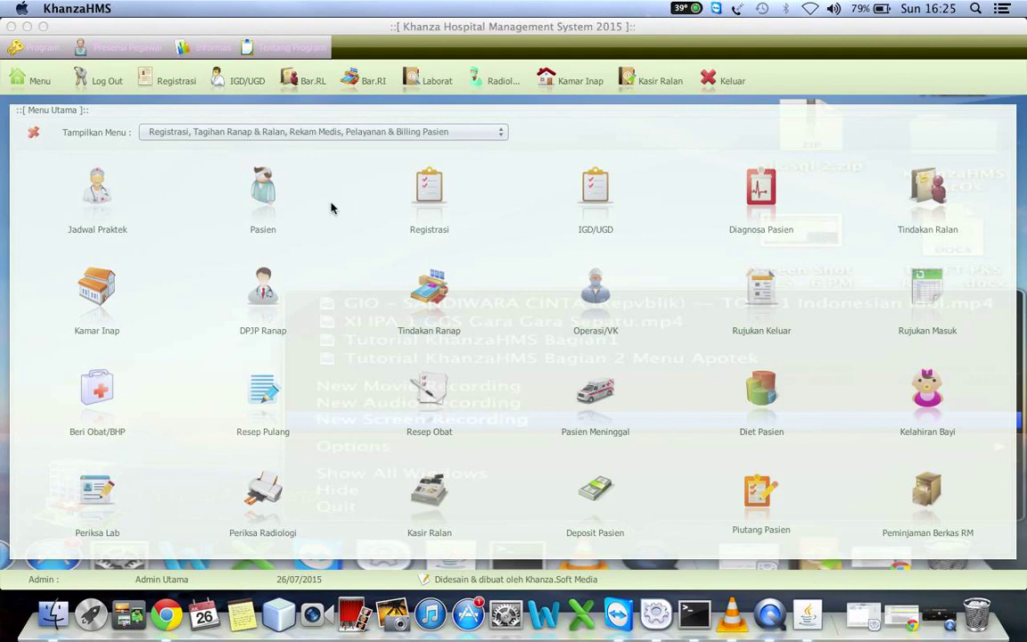
Switch Tampilkan Menu to the Pengaturan Program Aplikasi HMS category
left_click(247, 132)
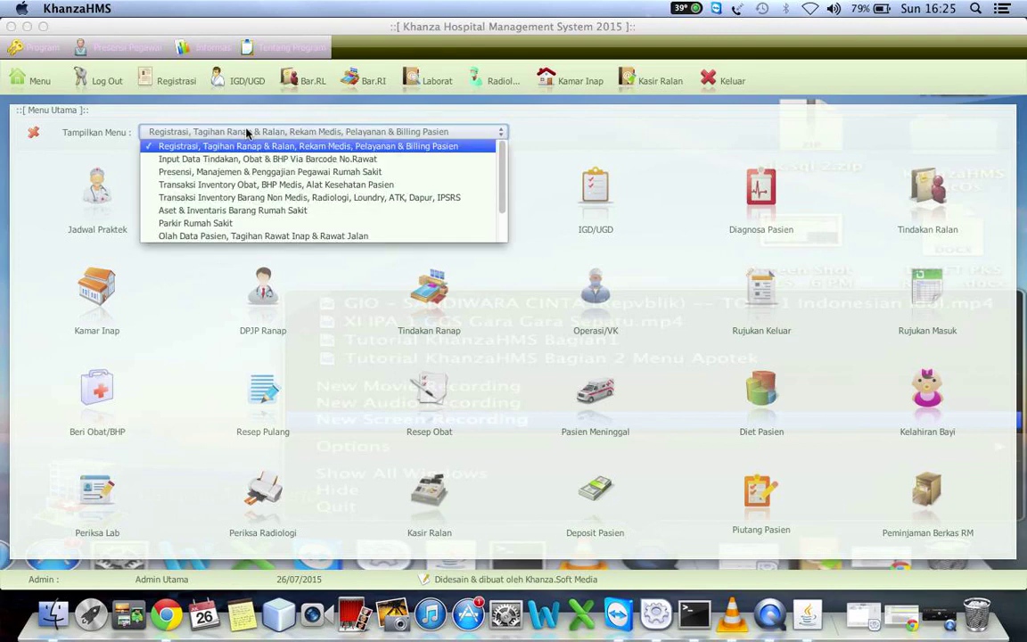
key("Down")
key("Down")
key("Down")
key("Down")
key("Down")
key("Down")
key("Down")
key("Down")
key("Down")
key("Down")
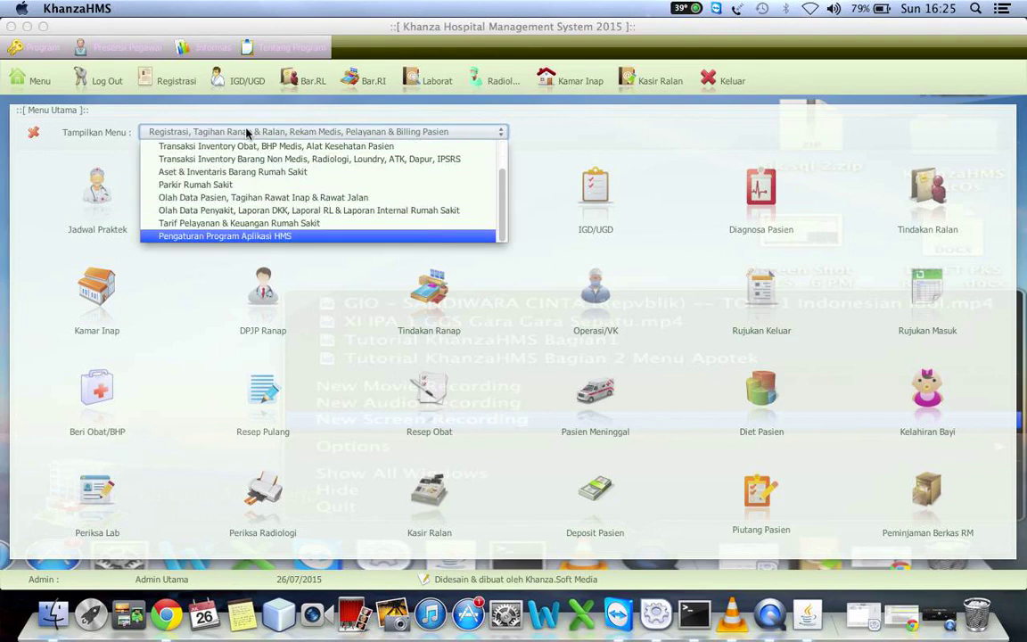
left_click(221, 238)
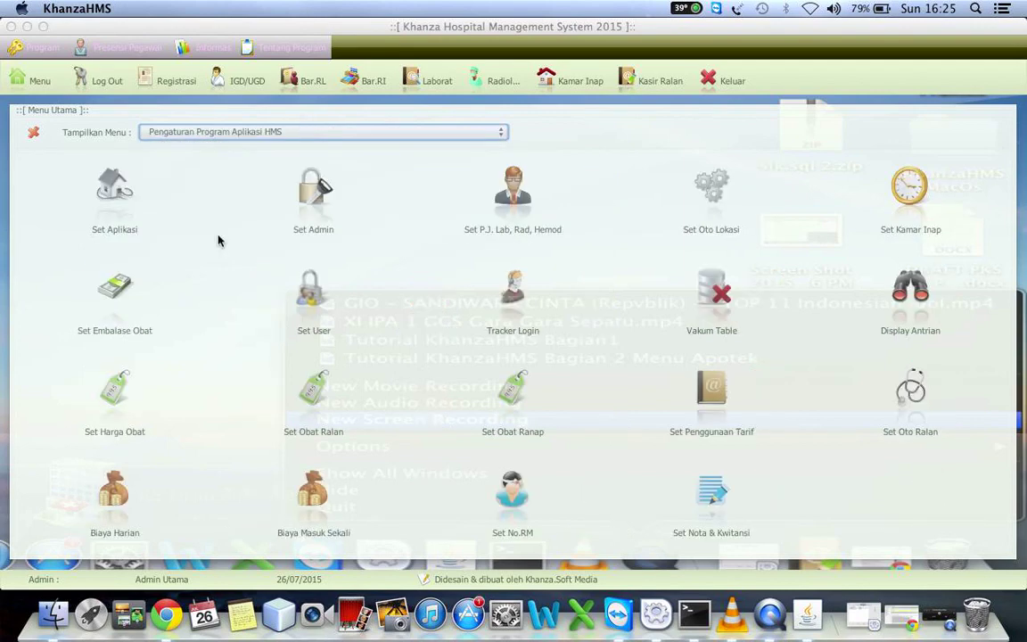
In Set Admin, replace the admin account's old password with a new one and apply it
left_click(306, 206)
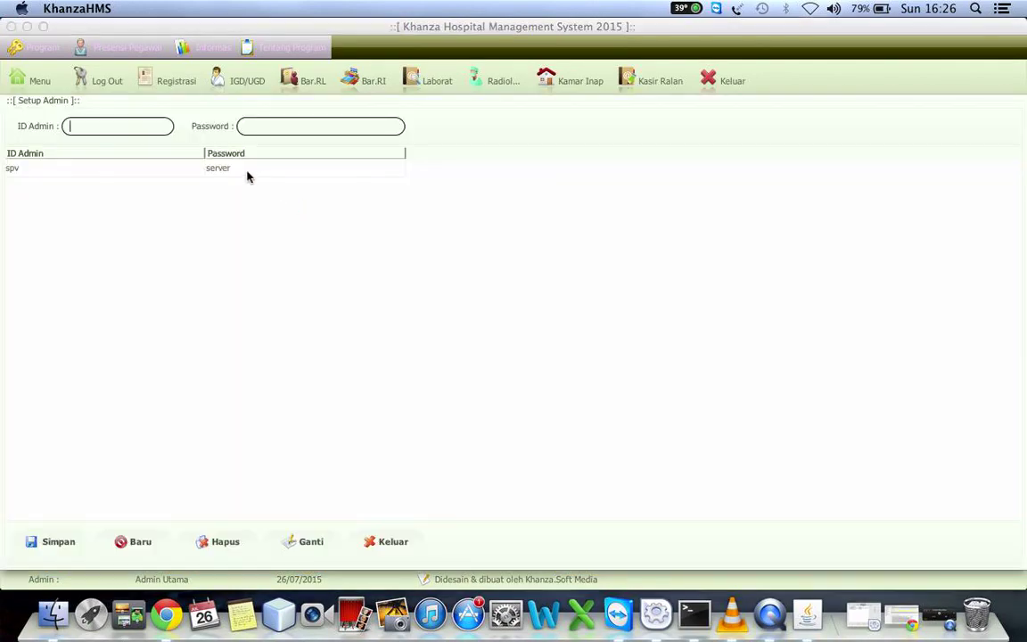
left_click(240, 172)
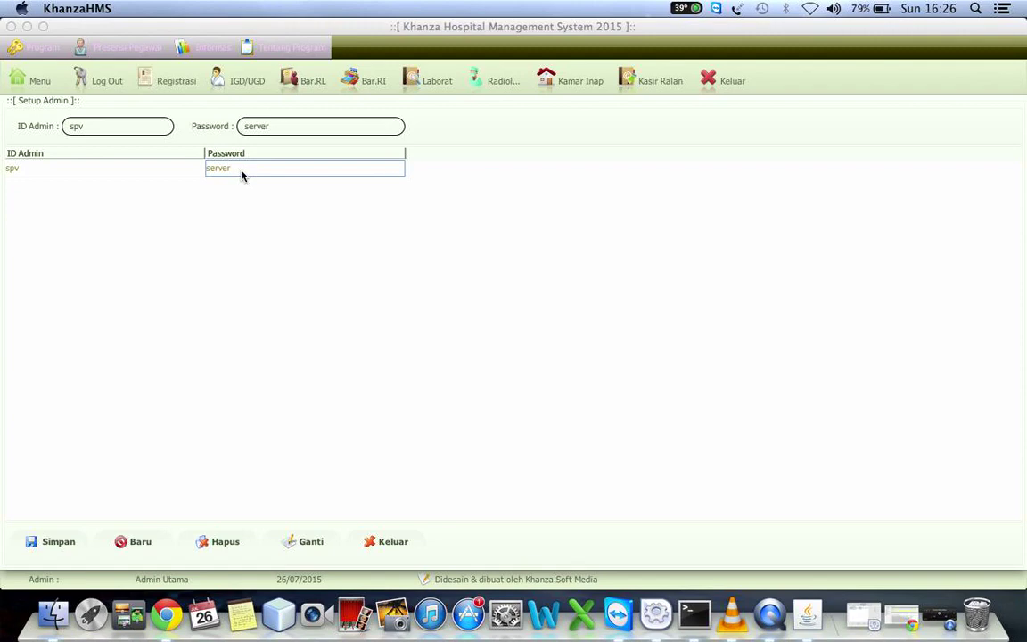
left_click(278, 126)
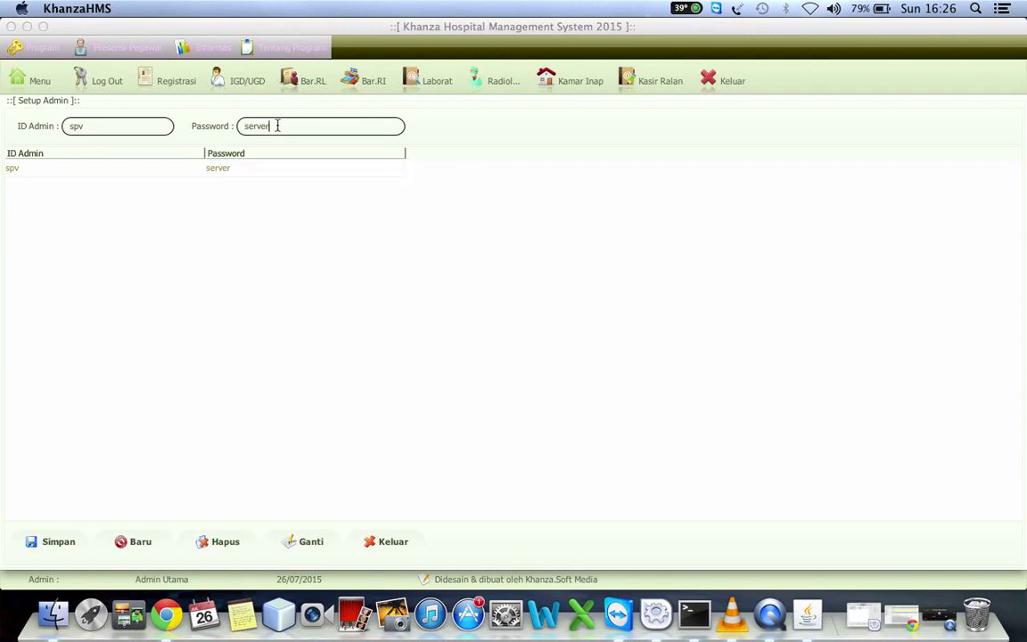
key("BackSpace")
key("BackSpace")
key("BackSpace")
key("BackSpace")
key("BackSpace")
key("BackSpace")
type("khanza")
left_click(313, 542)
Log out and sign back in with the admin ID and the new password
left_click(98, 82)
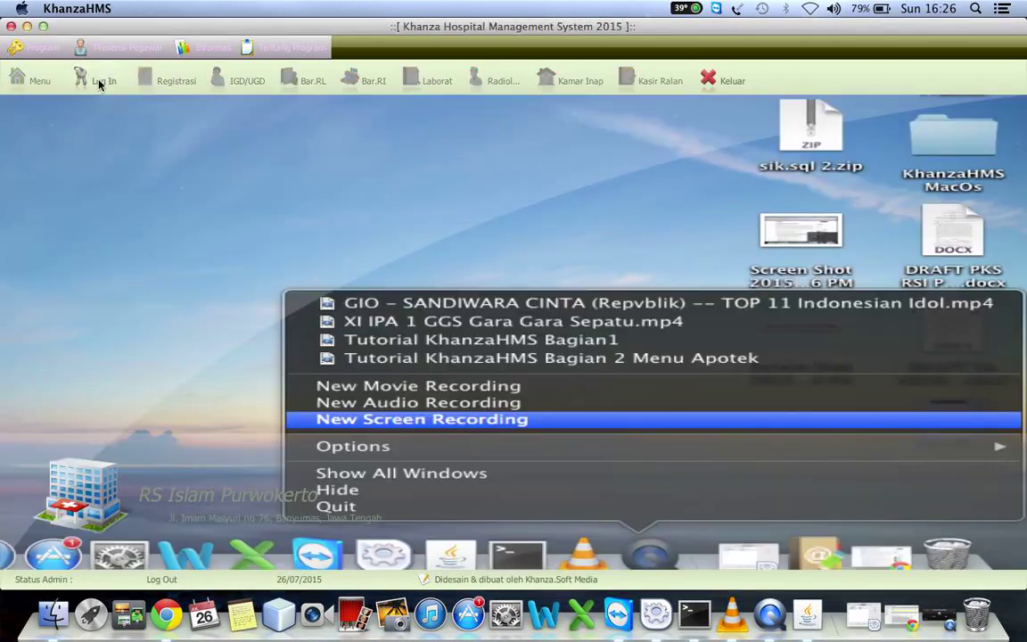
left_click(98, 82)
type("spv")
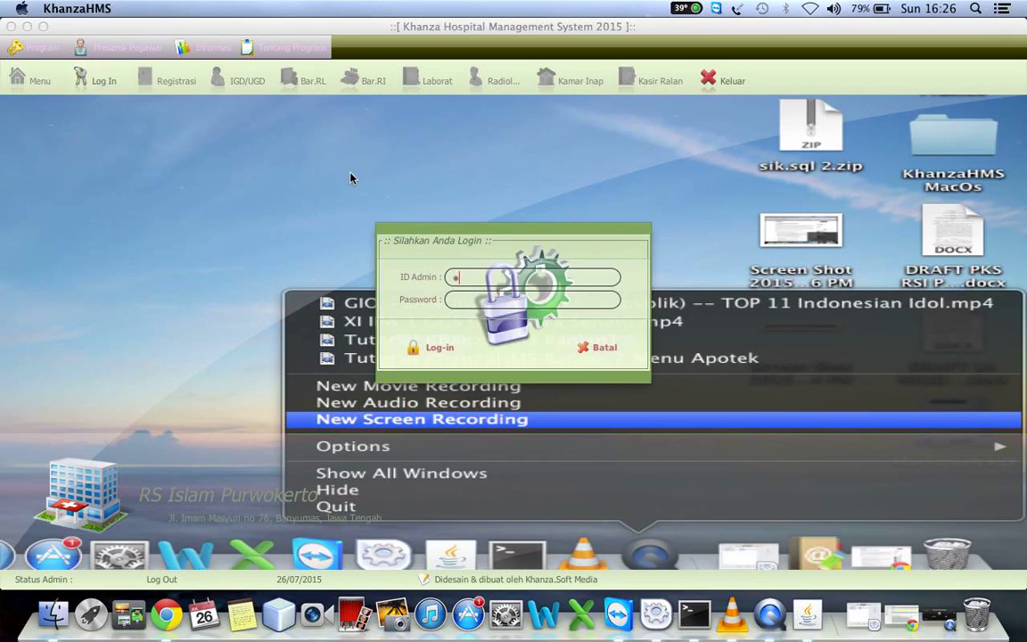
key("Tab")
type("khanza")
left_click(441, 346)
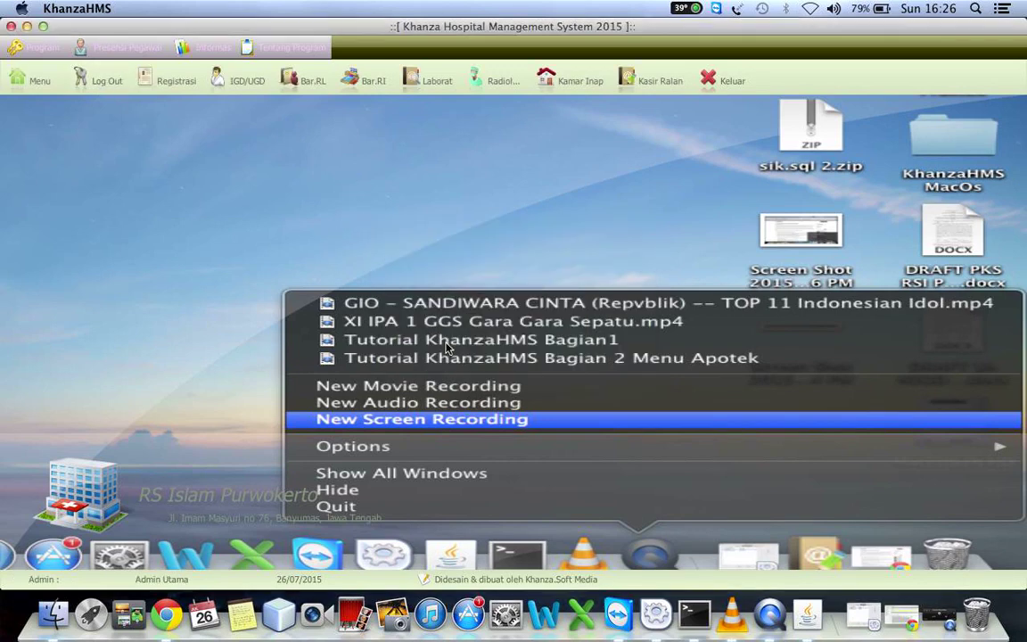
left_click(27, 83)
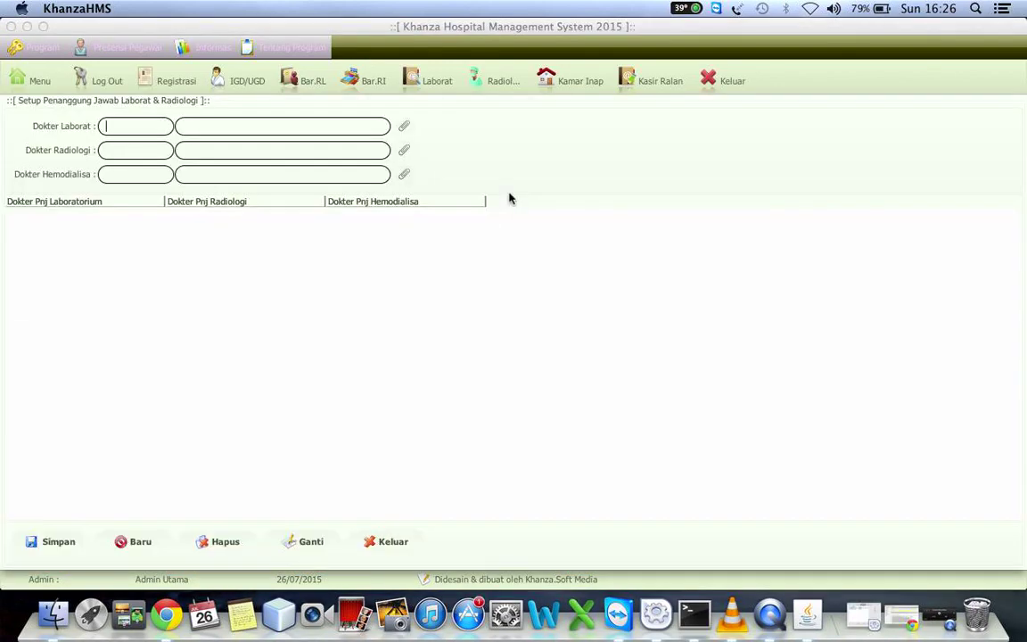
Assign responsible doctors for laboratory, radiology and hemodialysis from the doctor lookups and save them
left_click(404, 126)
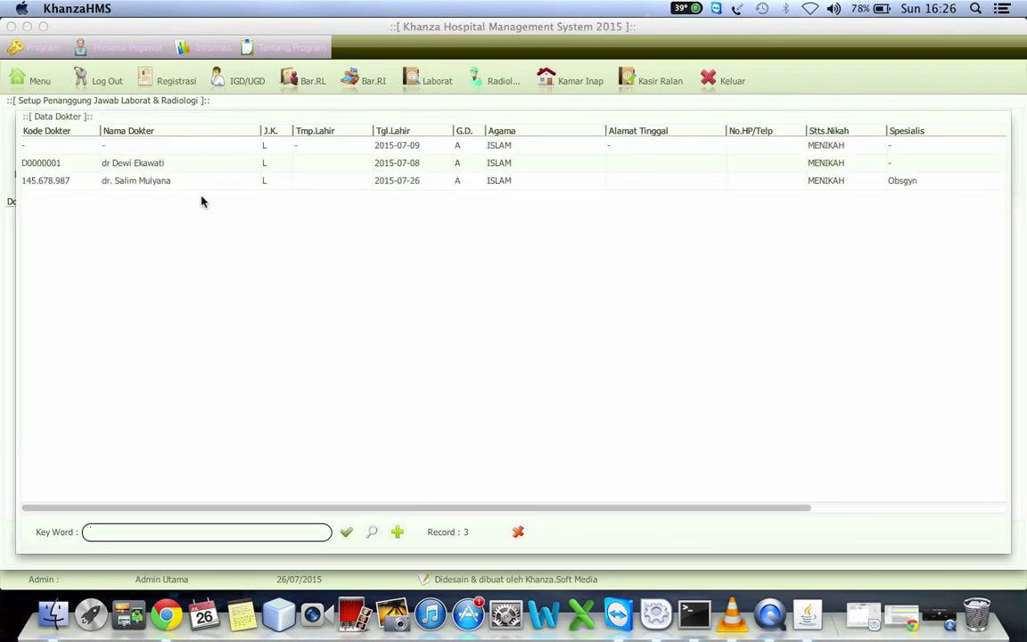
left_click(164, 183)
double_click(165, 183)
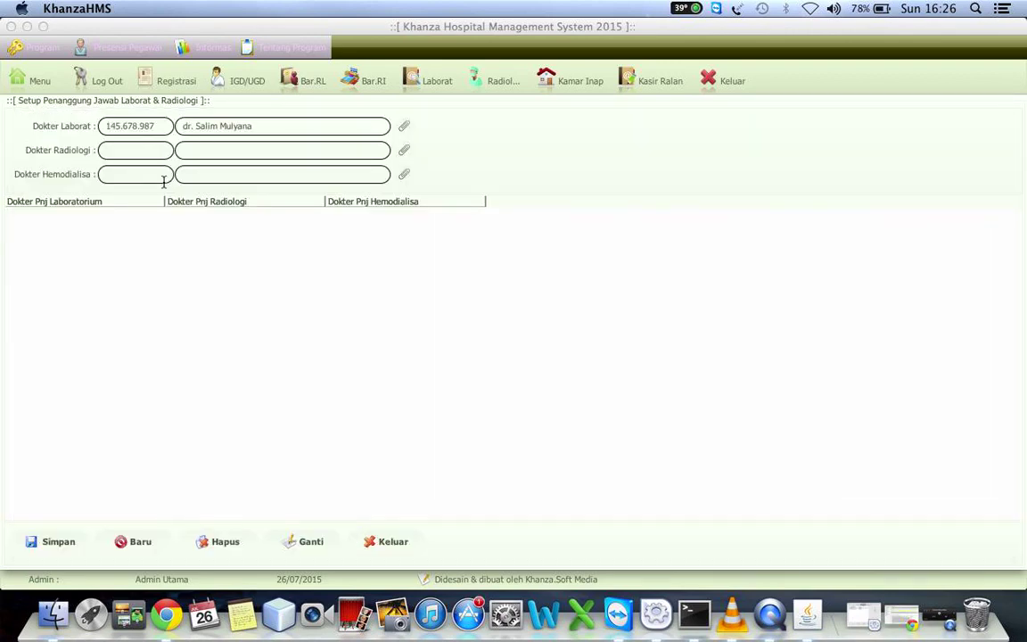
left_click(403, 149)
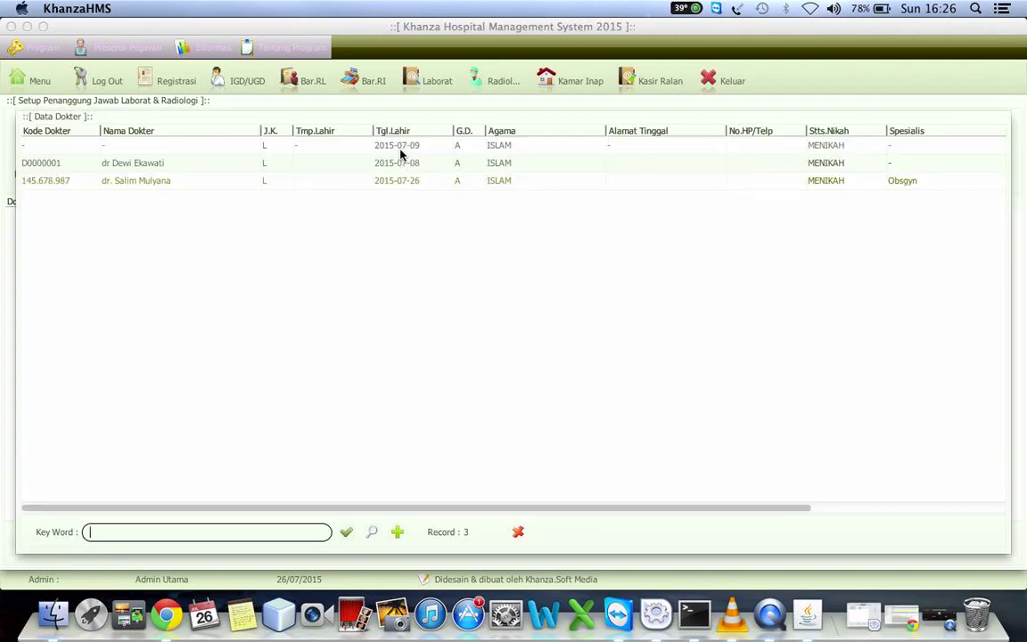
left_click(167, 167)
double_click(167, 167)
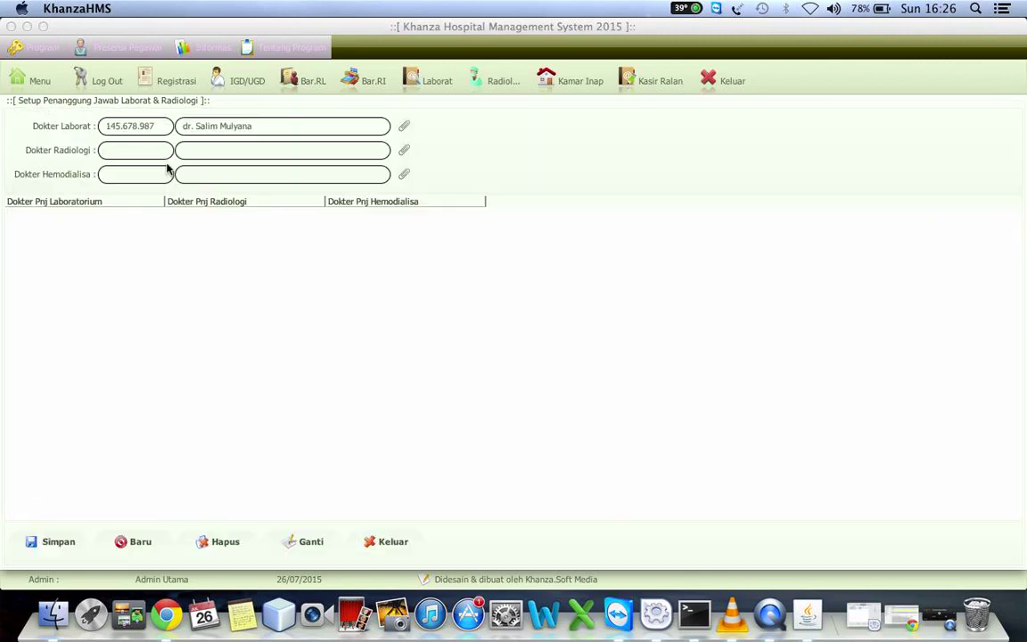
left_click(403, 177)
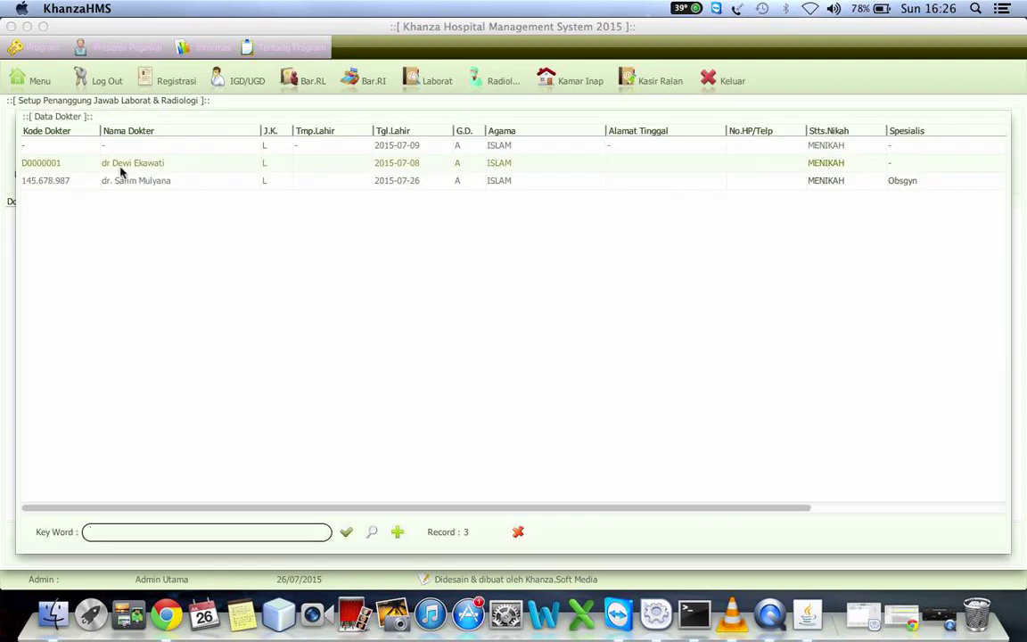
left_click(121, 180)
double_click(120, 162)
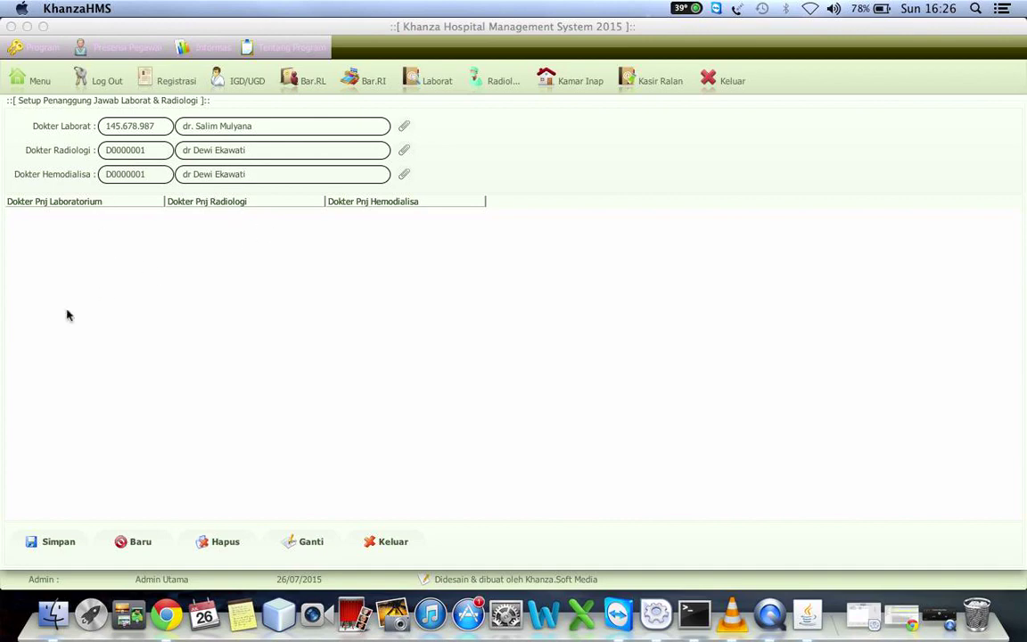
left_click(61, 543)
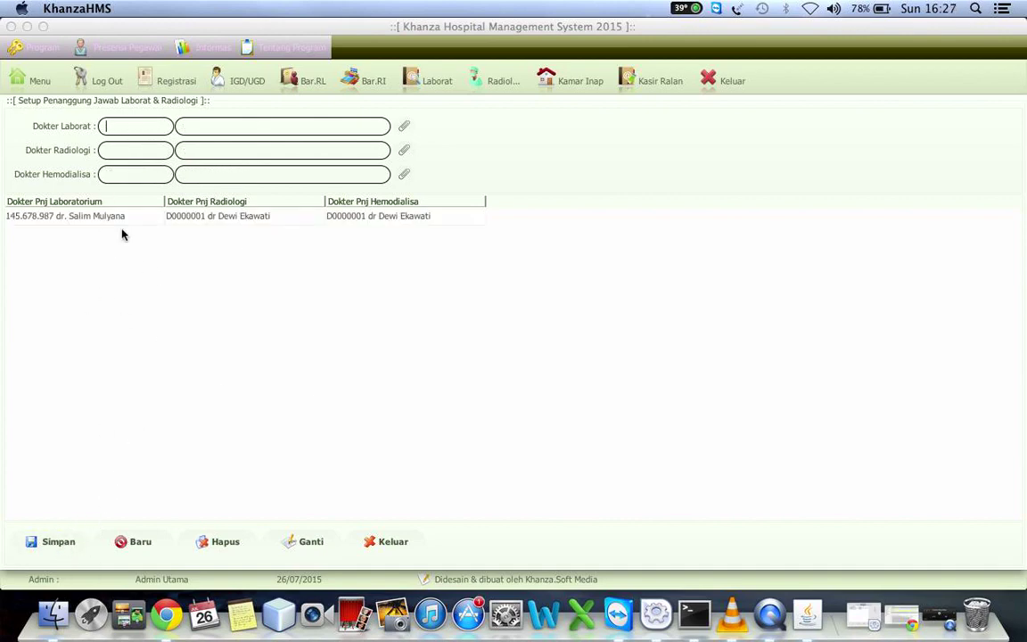
left_click(34, 81)
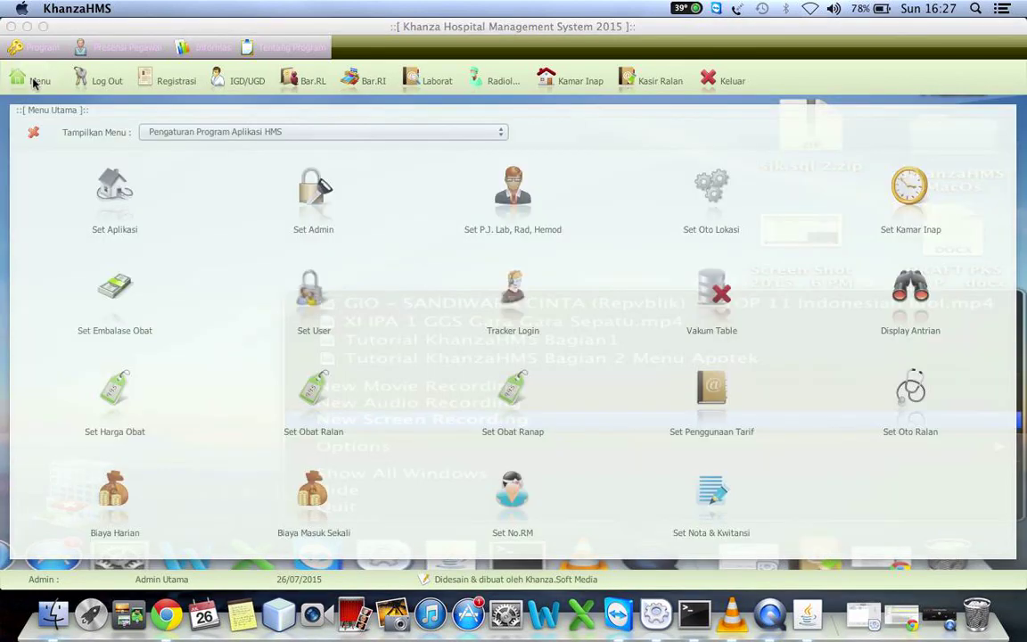
Load the Apotek (AP) stock location and save inpatient stock usage as Gunakan Stok Utama Obat
left_click(704, 203)
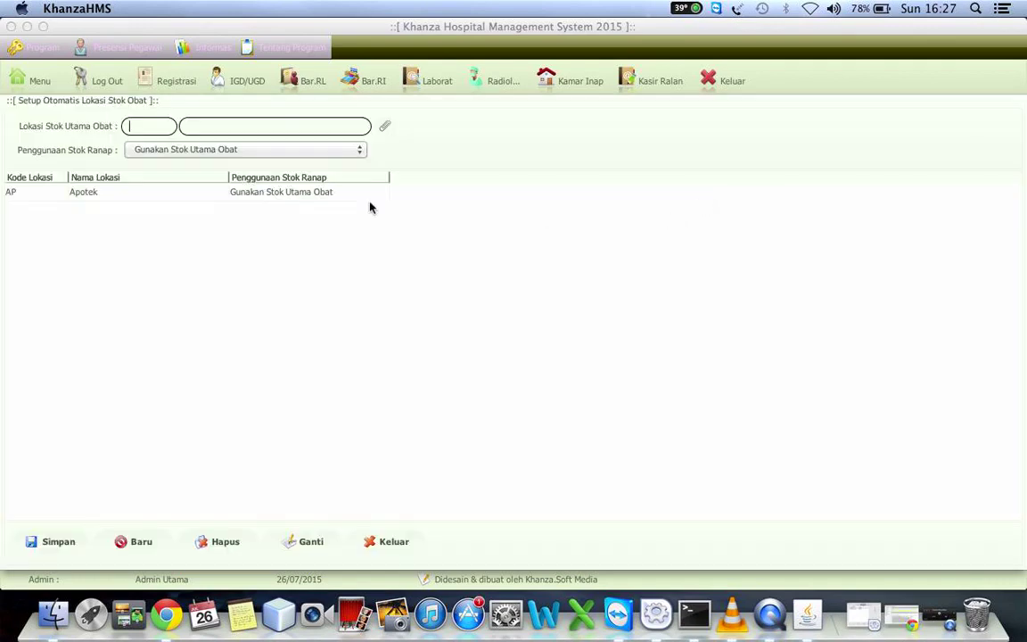
left_click(99, 199)
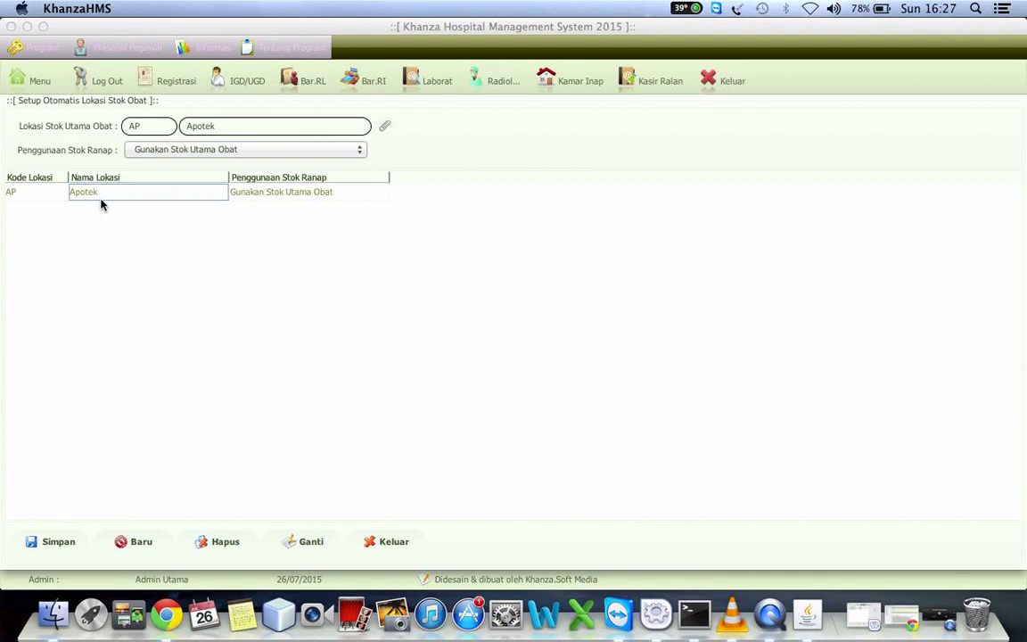
left_click(220, 151)
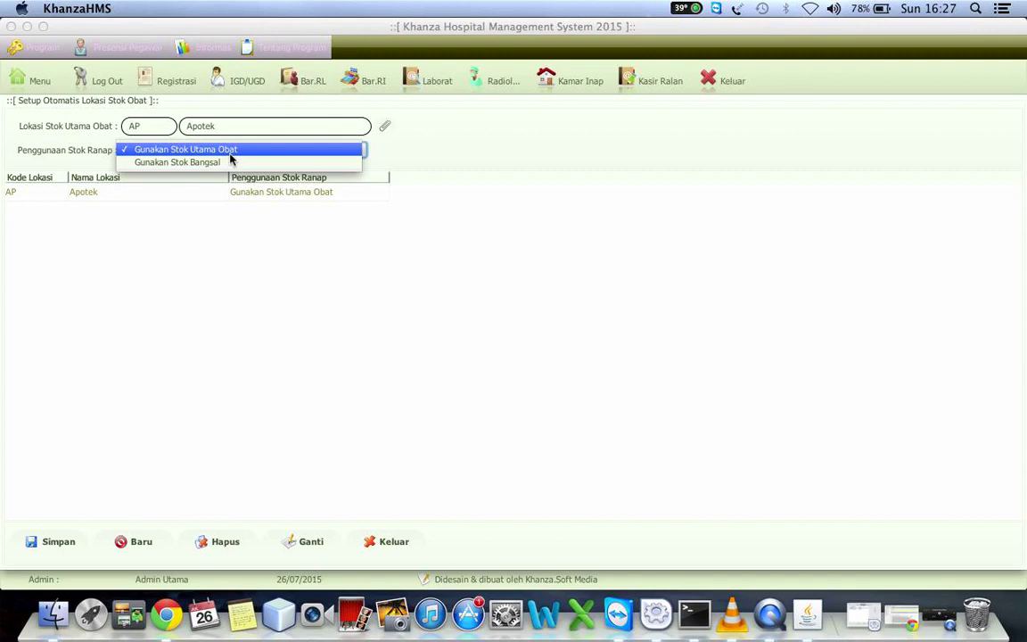
left_click(106, 193)
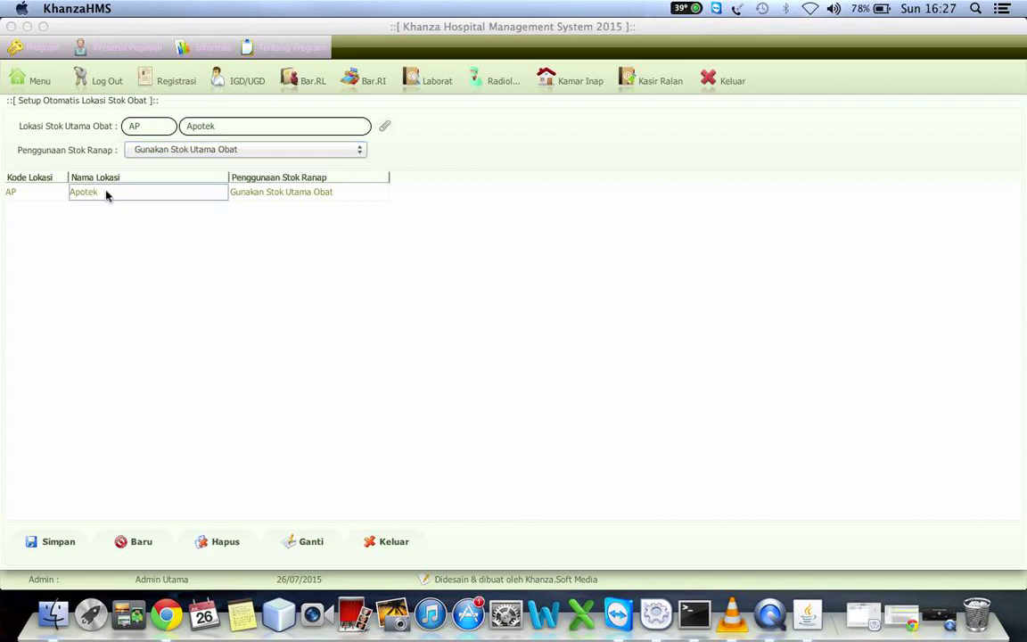
left_click(181, 152)
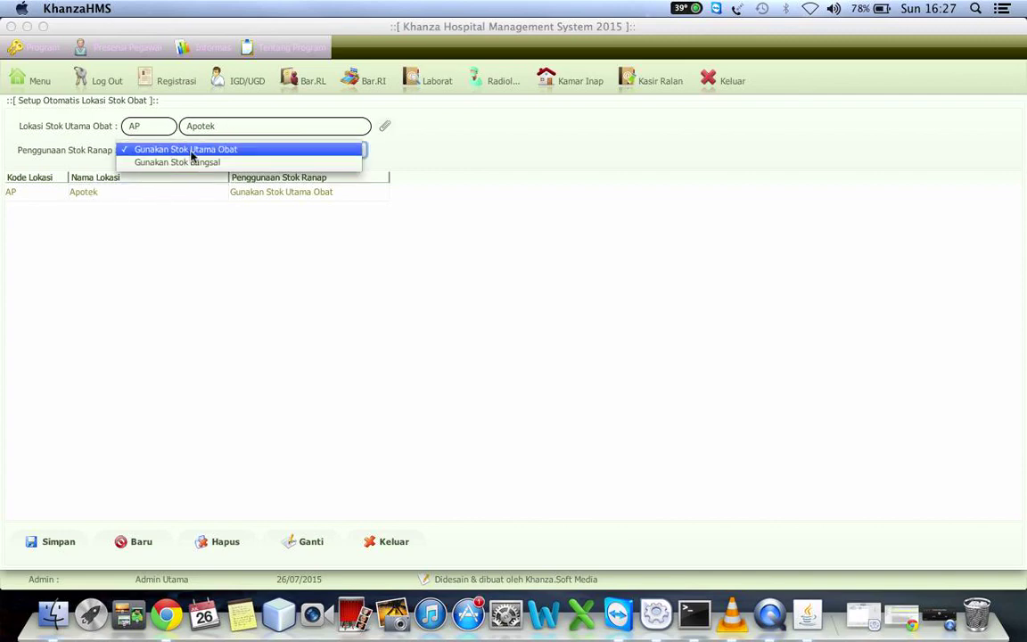
left_click(79, 193)
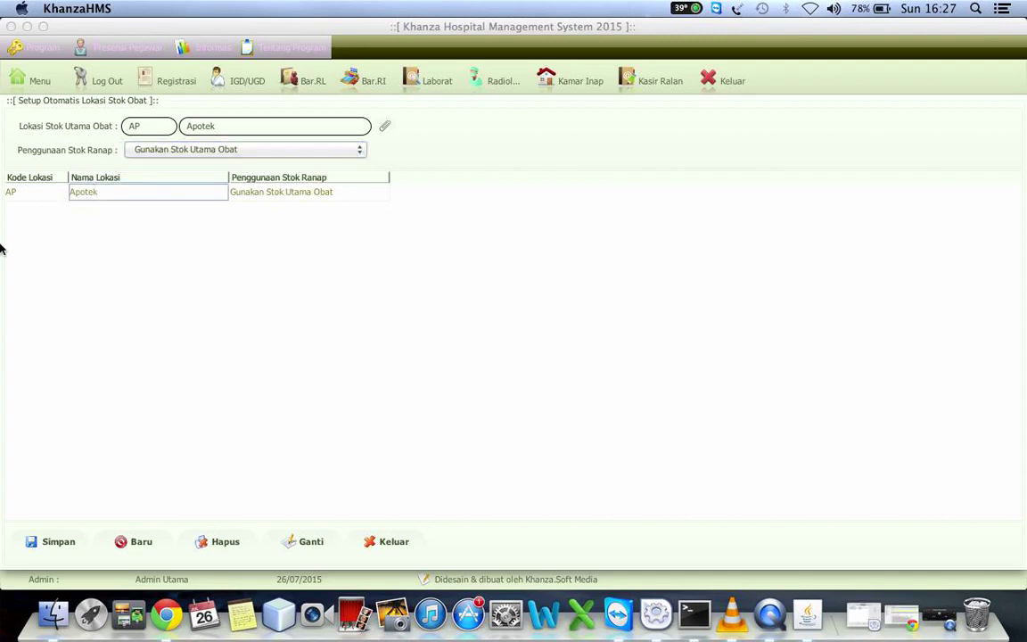
left_click(161, 149)
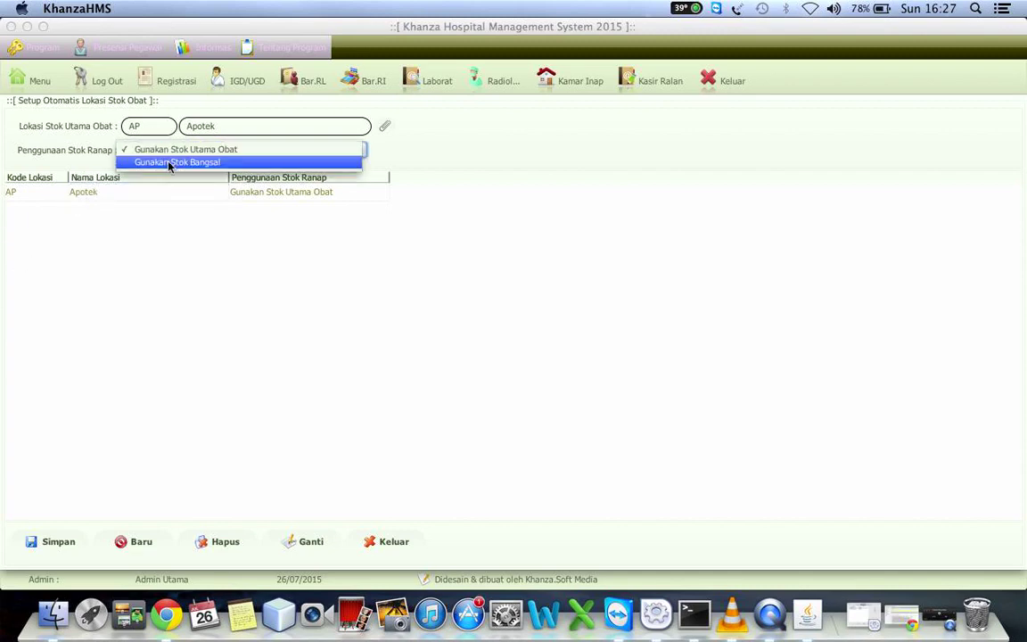
left_click(170, 163)
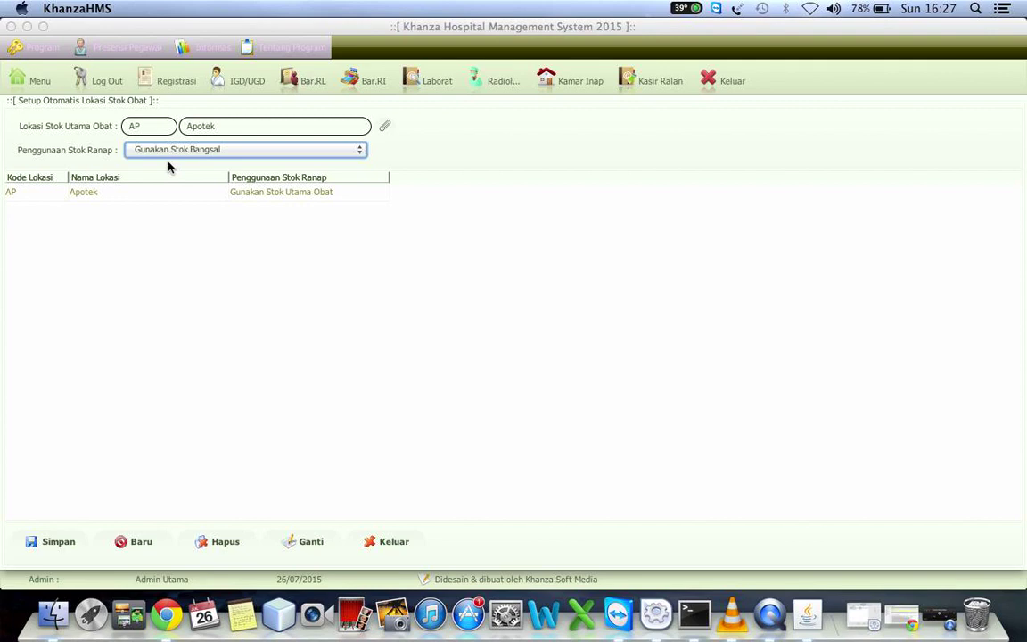
left_click(149, 155)
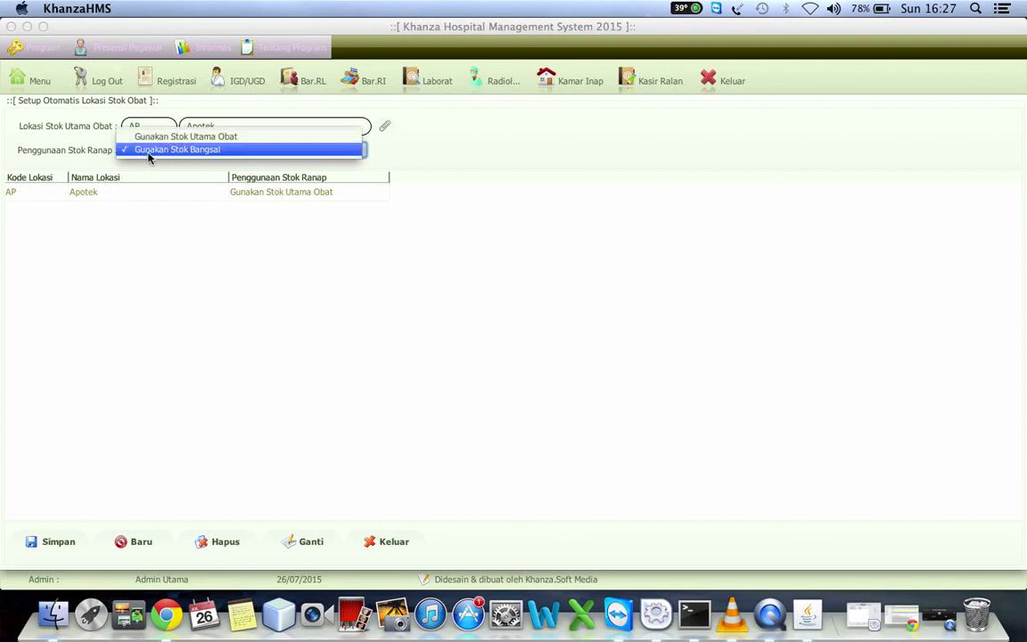
left_click(149, 137)
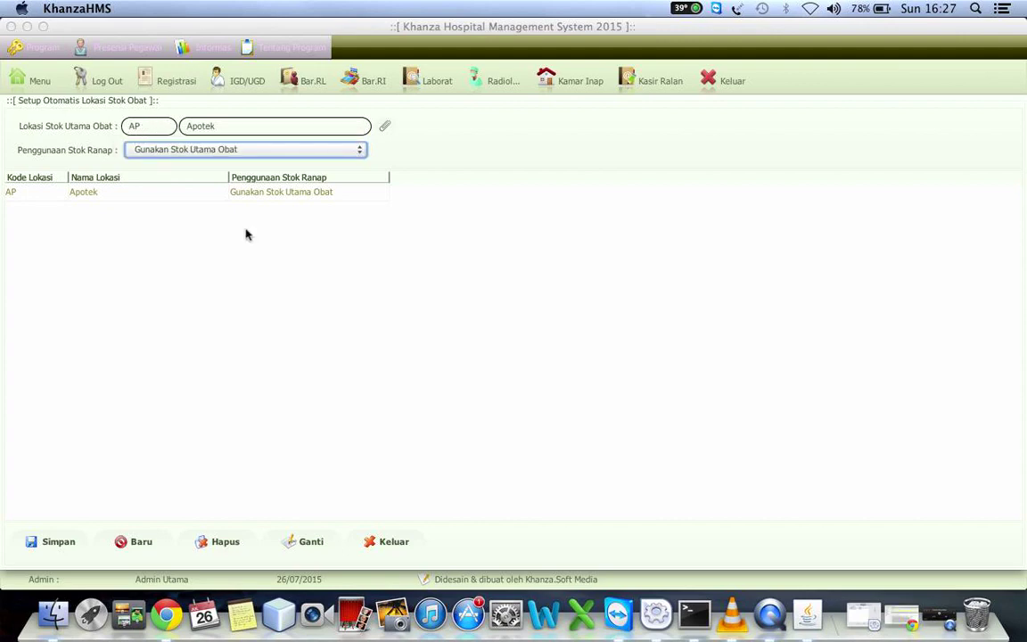
left_click(307, 544)
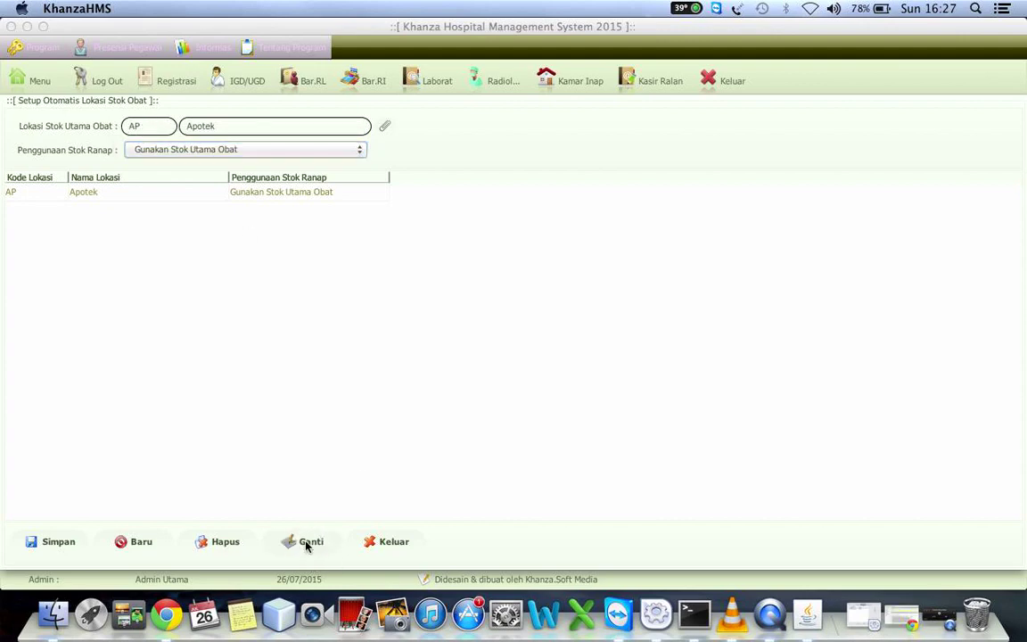
left_click(34, 81)
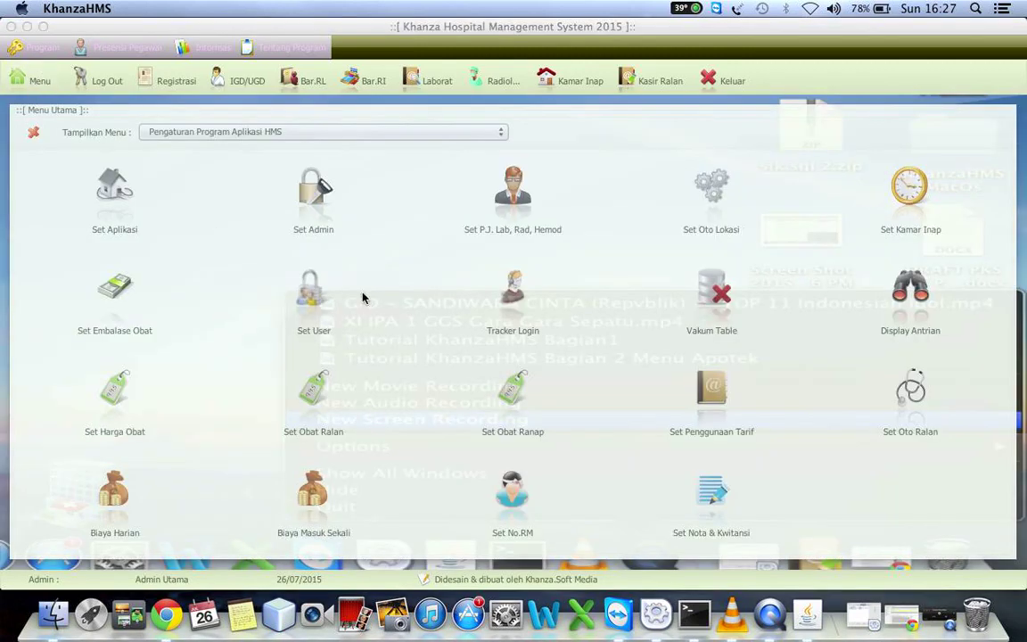
left_click(899, 199)
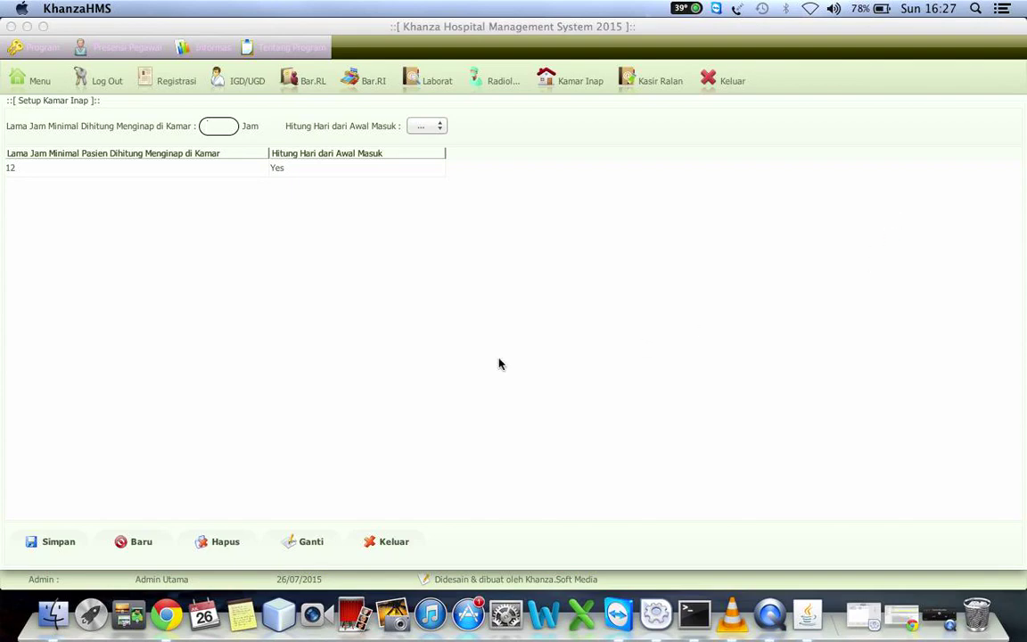
left_click(284, 176)
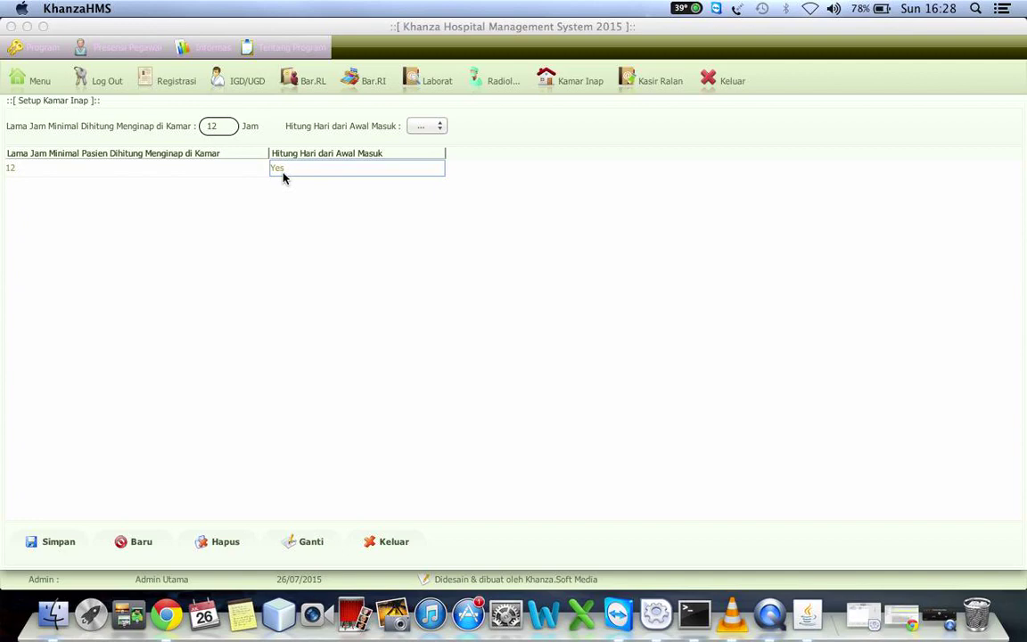
left_click(97, 172)
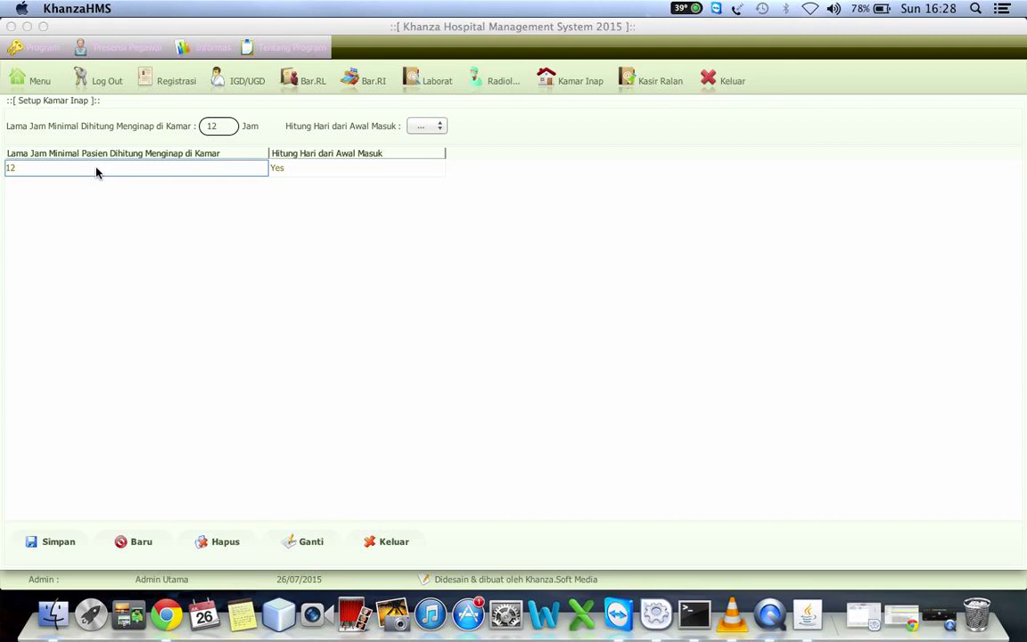
left_click(312, 172)
left_click(427, 126)
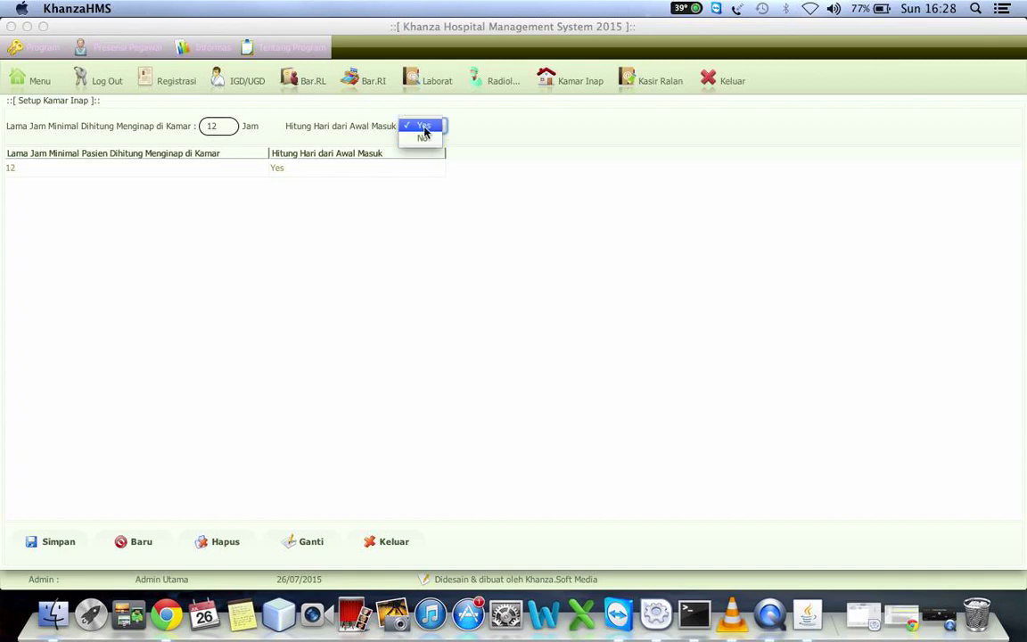
left_click(377, 171)
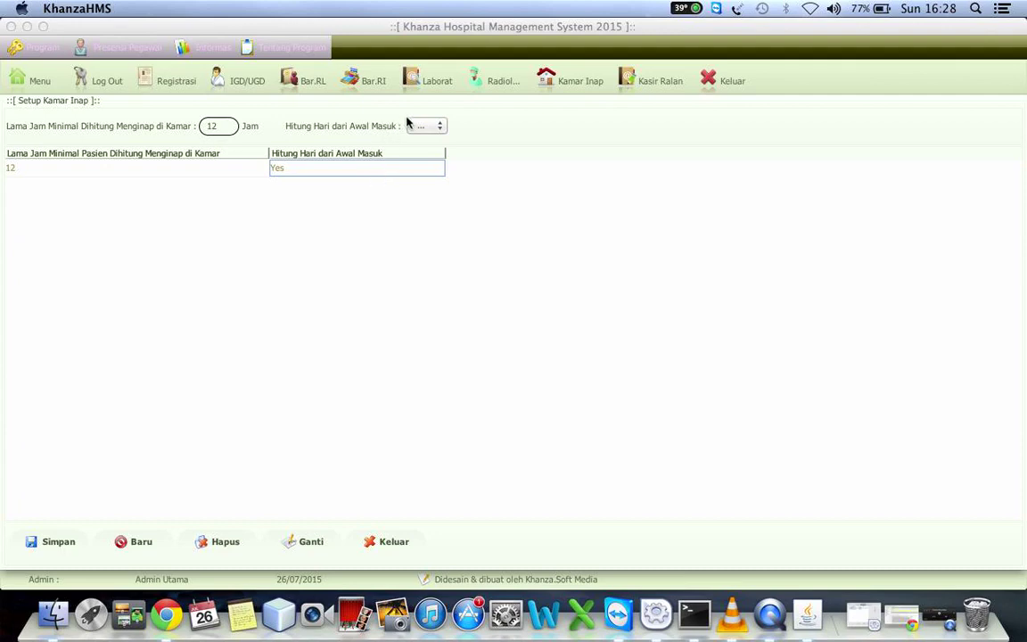
left_click(412, 127)
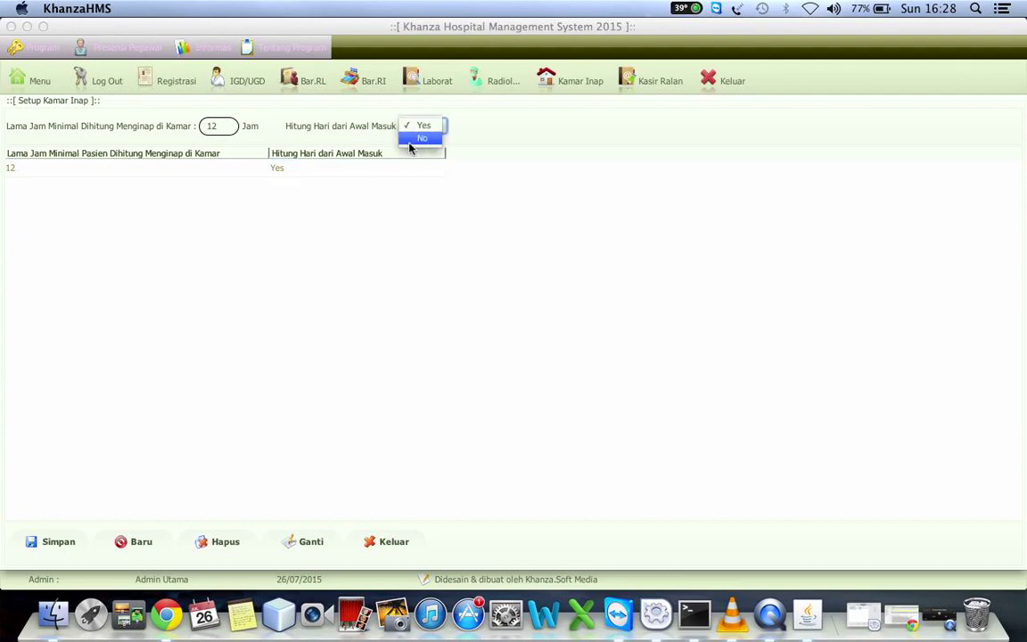
left_click(278, 171)
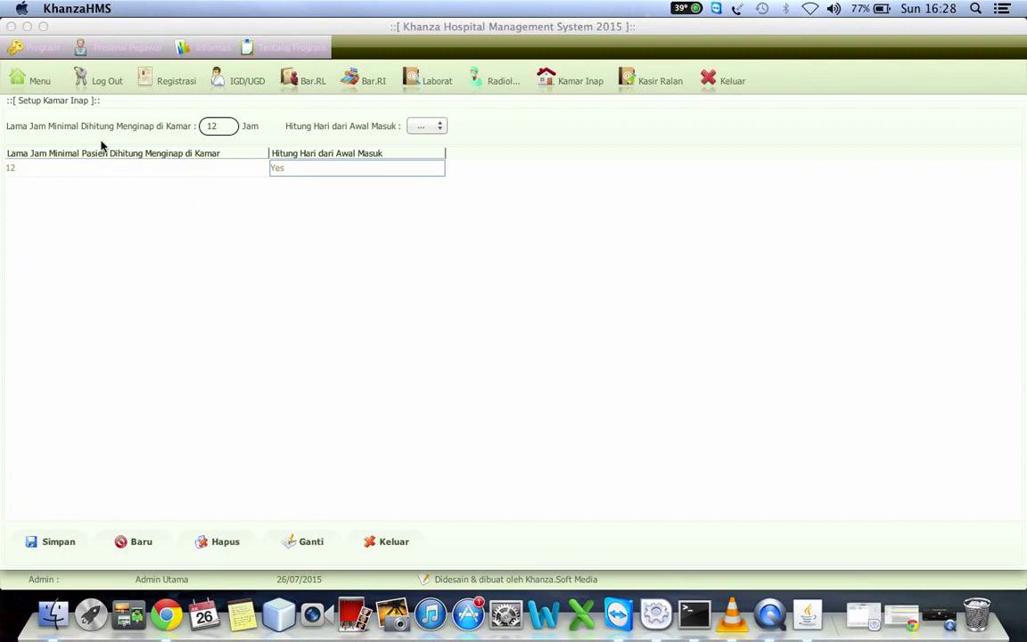
left_click(33, 81)
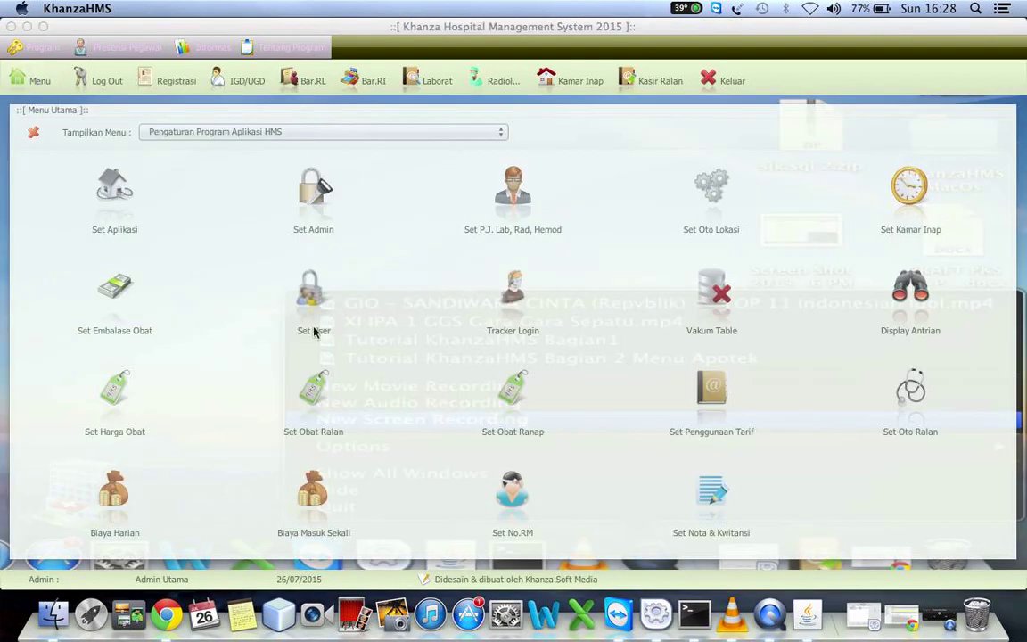
Open the per-drug packaging fee setup and load the stored 500 fee into the form
left_click(124, 288)
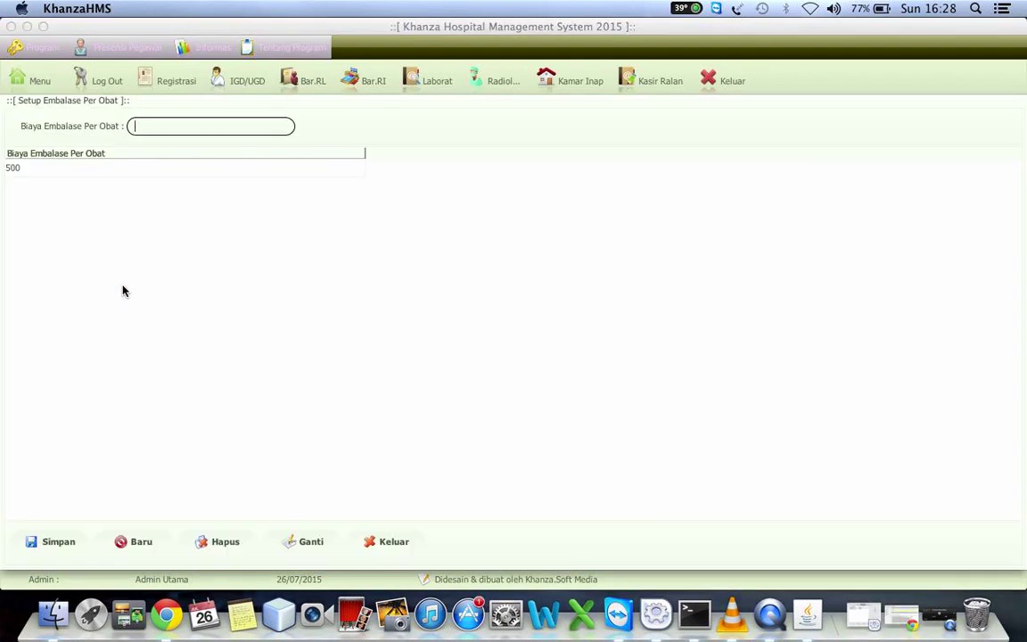
left_click(93, 168)
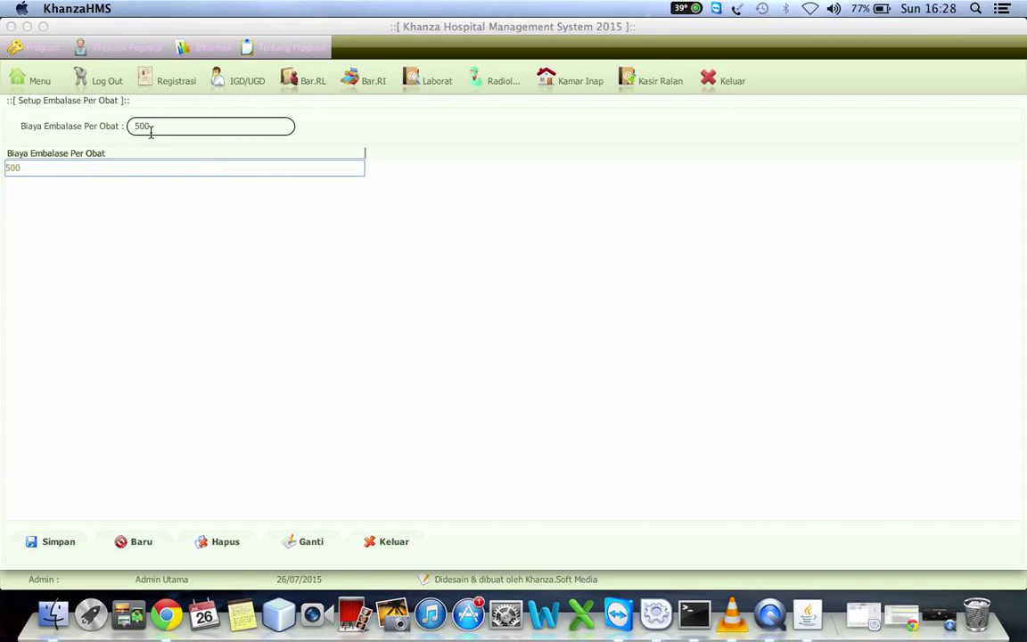
left_click(39, 79)
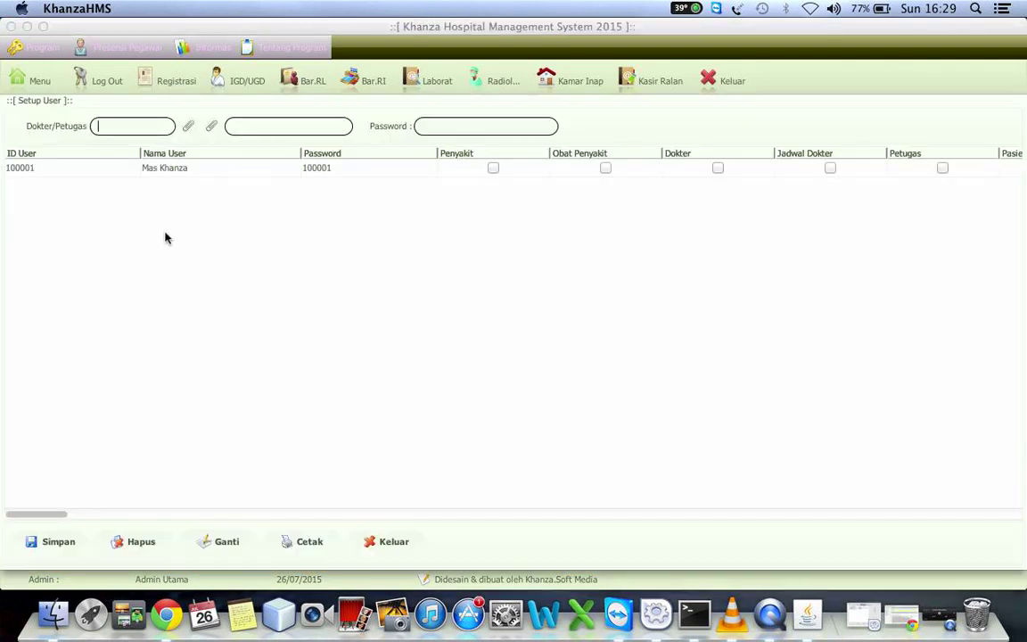
Load the existing user's record and step through its permission columns to the settings-related ones
left_click(212, 167)
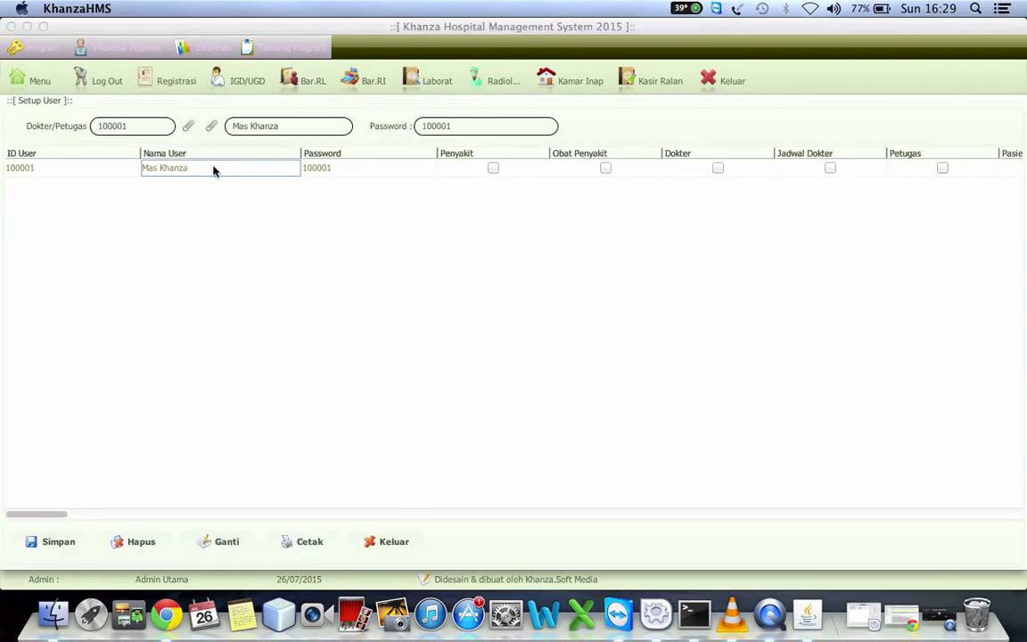
key("Tab")
key("Tab")
key("Tab")
key("Tab")
key("Tab")
key("Tab")
key("Tab")
key("Tab")
key("Tab")
key("Tab")
key("Tab")
key("Tab")
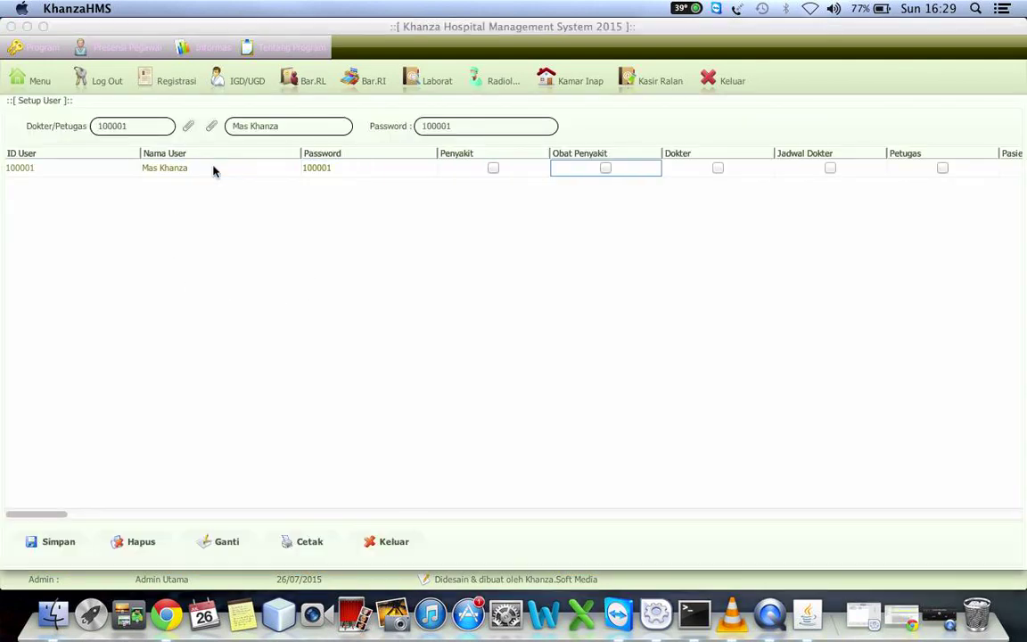
key("Tab")
key("Tab")
key("Tab")
key("Tab")
key("Tab")
key("Tab")
key("Tab")
key("Tab")
key("Tab")
key("Tab")
key("Tab")
key("Tab")
key("Tab")
key("Tab")
key("Tab")
key("Tab")
key("Tab")
key("Tab")
key("Tab")
key("Tab")
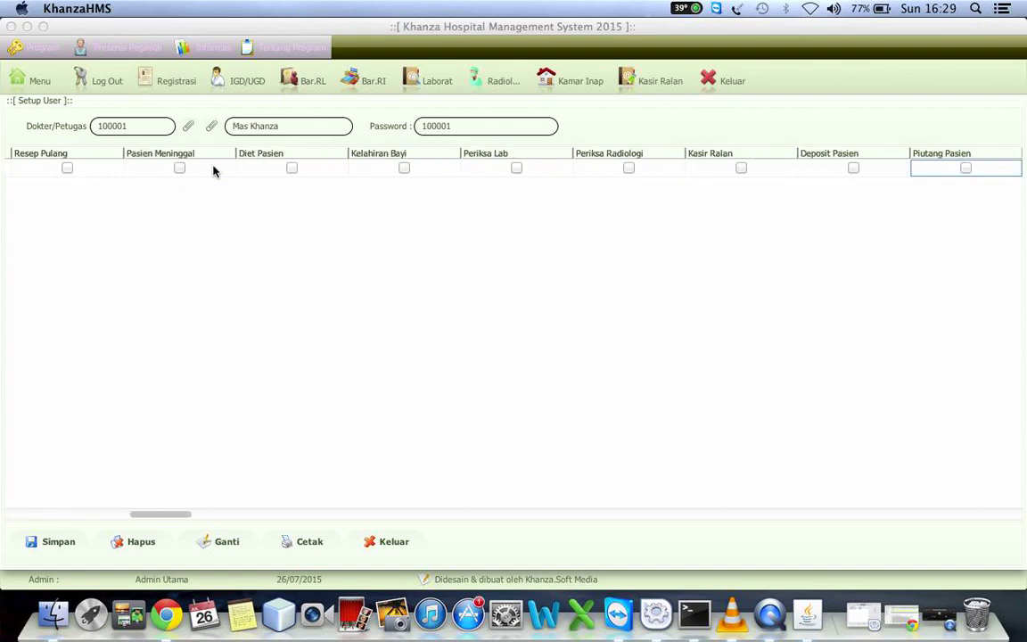
key("Tab")
key("Tab")
key("Tab")
key("Tab")
key("Tab")
key("Tab")
key("Tab")
key("Tab")
key("Tab")
key("Tab")
key("Tab")
key("Tab")
key("Tab")
key("Tab")
key("Tab")
key("Tab")
key("Tab")
key("Tab")
key("Tab")
key("Tab")
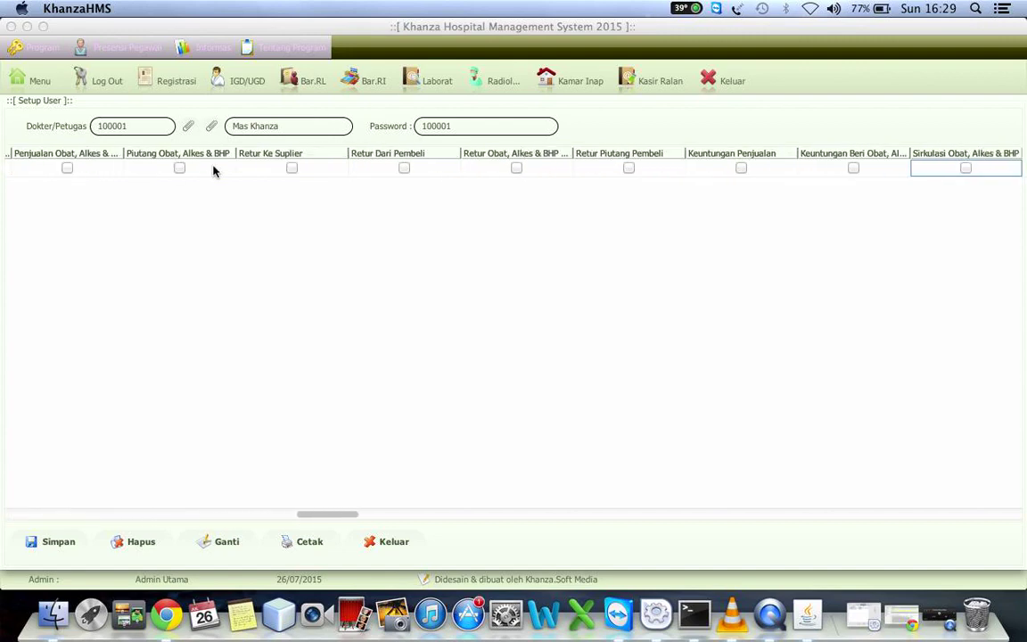
key("Tab")
key("Tab")
key("Tab")
key("Tab")
key("Tab")
key("Tab")
key("Tab")
key("Tab")
key("Tab")
key("Tab")
key("Tab")
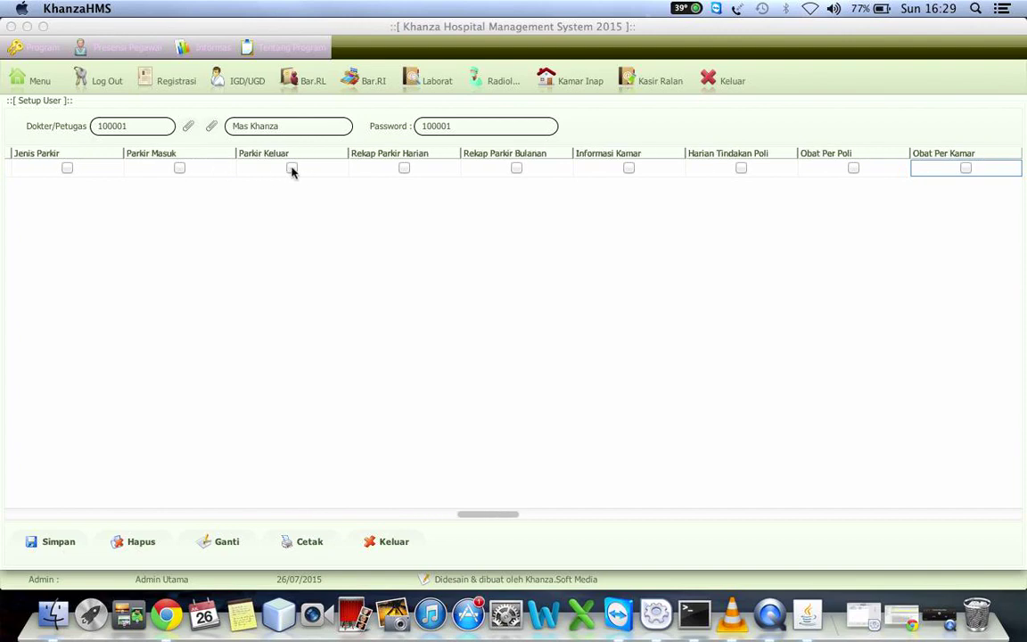
key("Tab")
key("Tab")
key("Tab")
key("Tab")
key("Tab")
key("Tab")
key("Tab")
key("Tab")
key("Tab")
key("Tab")
key("Tab")
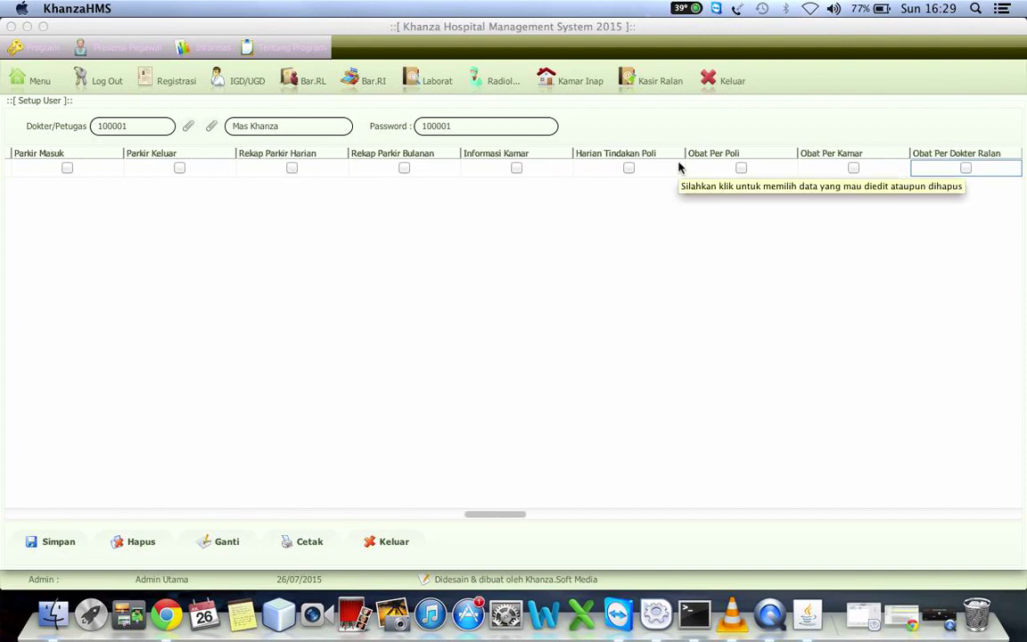
key("Tab")
key("Tab")
key("Tab")
key("Tab")
key("Tab")
key("Tab")
key("Tab")
key("Tab")
key("Tab")
key("Tab")
key("Tab")
key("Tab")
key("Tab")
key("Tab")
key("Tab")
key("Tab")
key("Tab")
key("Tab")
key("Tab")
key("Tab")
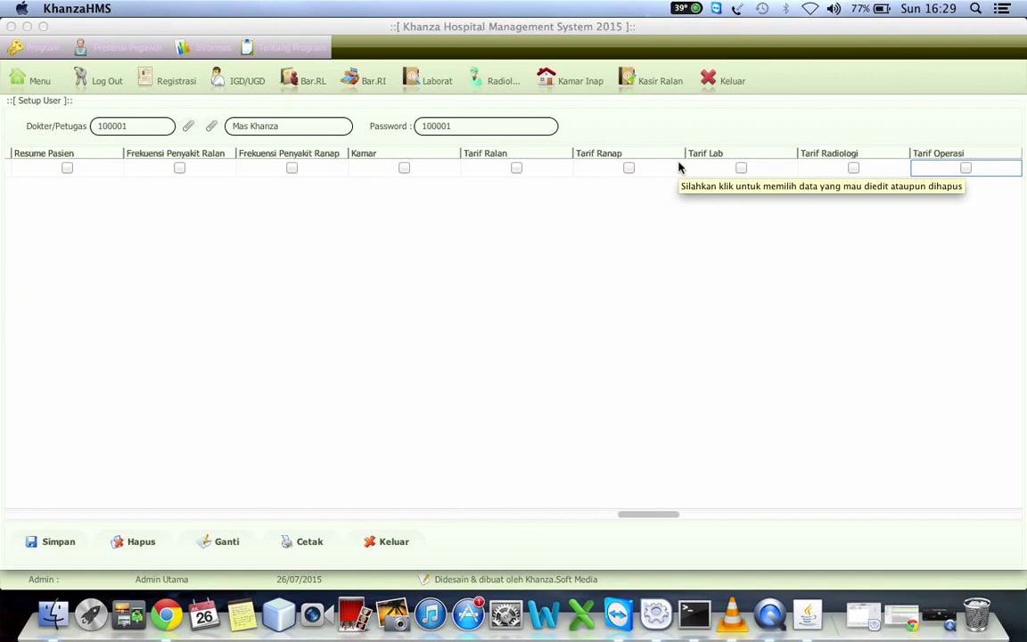
Check the Dokter and Petugas lookups, toggle Cash Flow on and off, and scroll back left
left_click(189, 128)
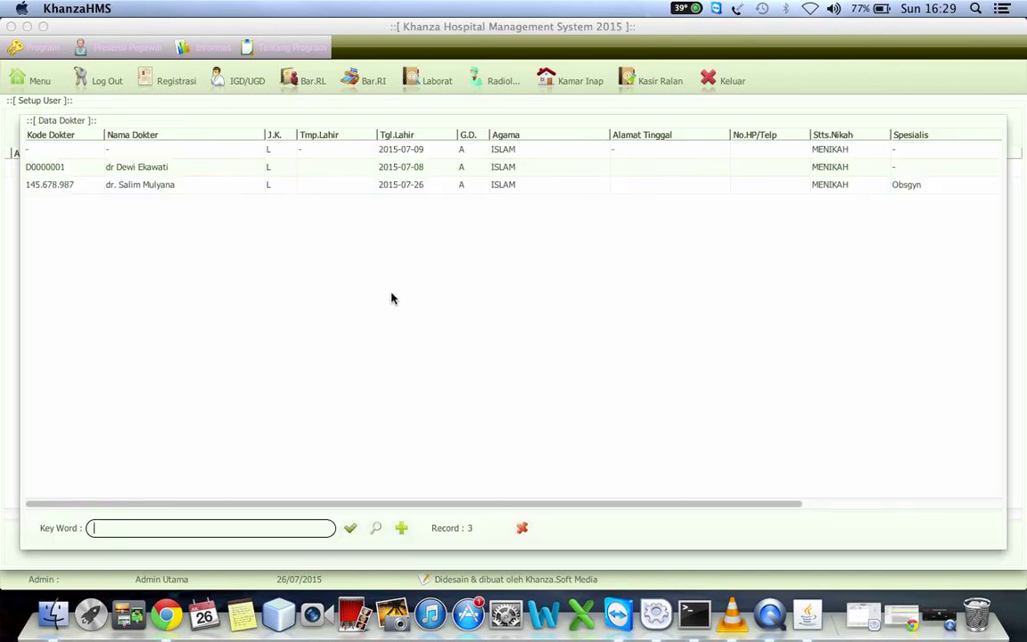
left_click(522, 528)
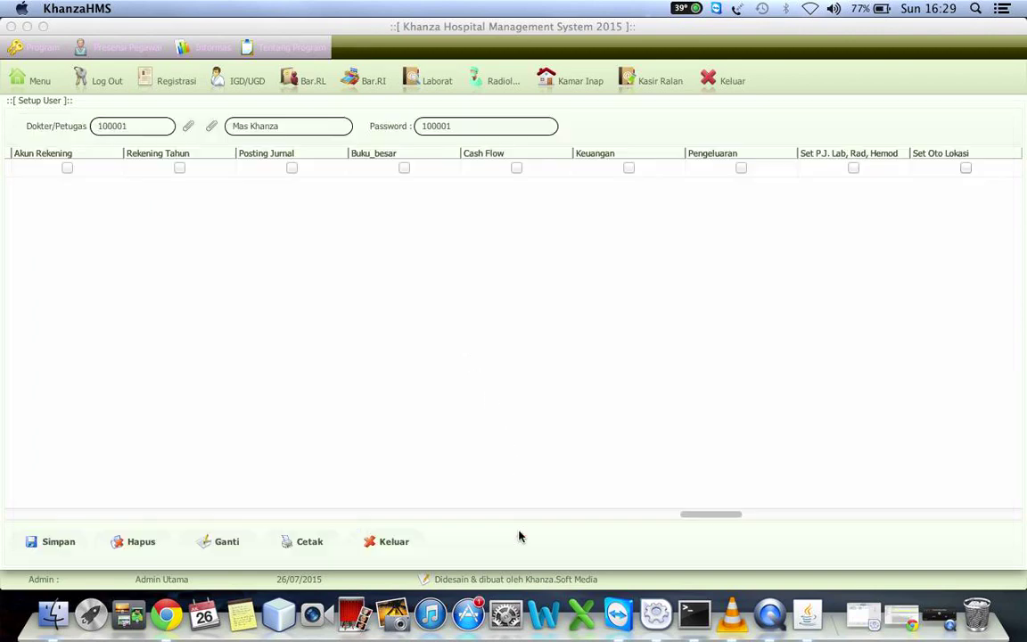
left_click(212, 125)
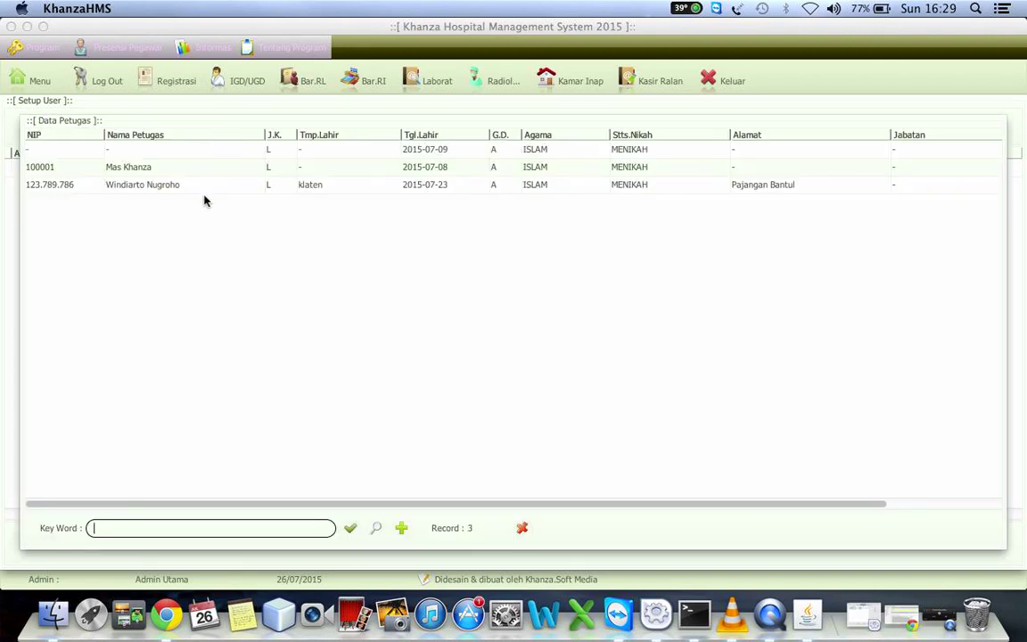
left_click(523, 529)
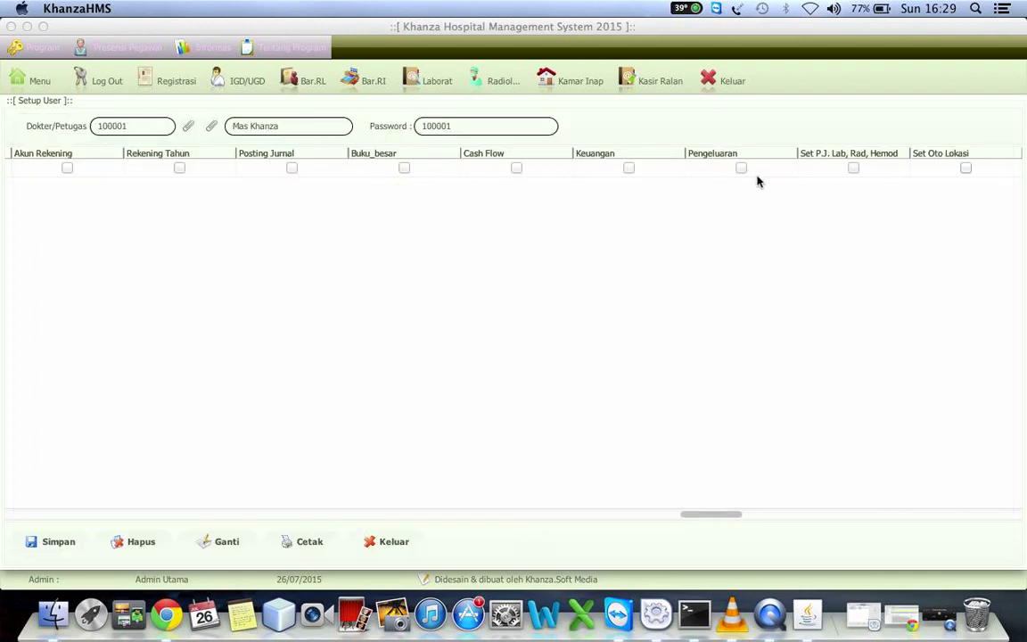
left_click(465, 169)
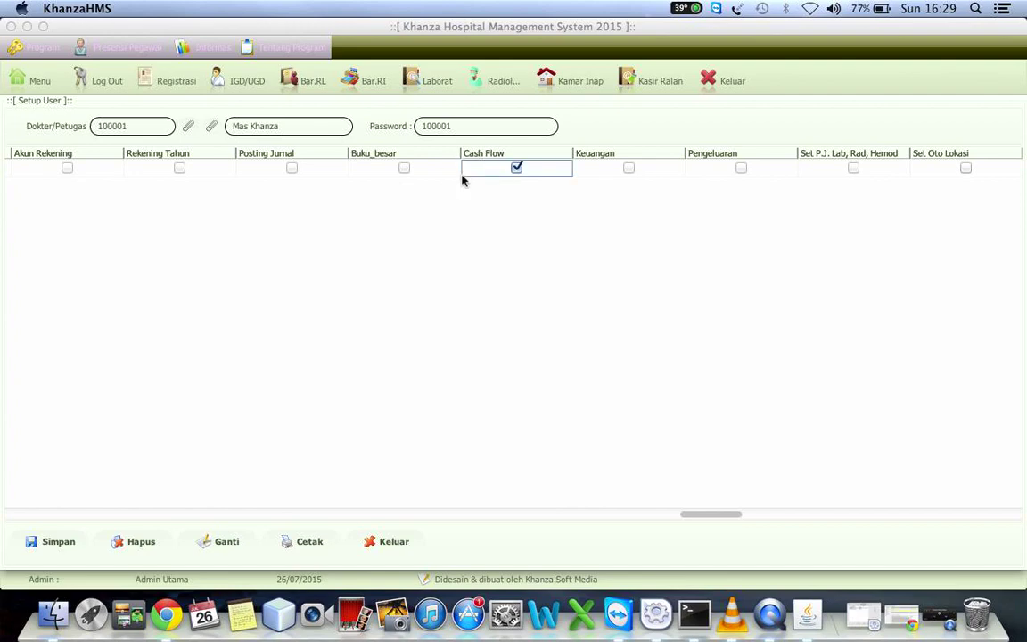
left_click(517, 168)
left_click(96, 515)
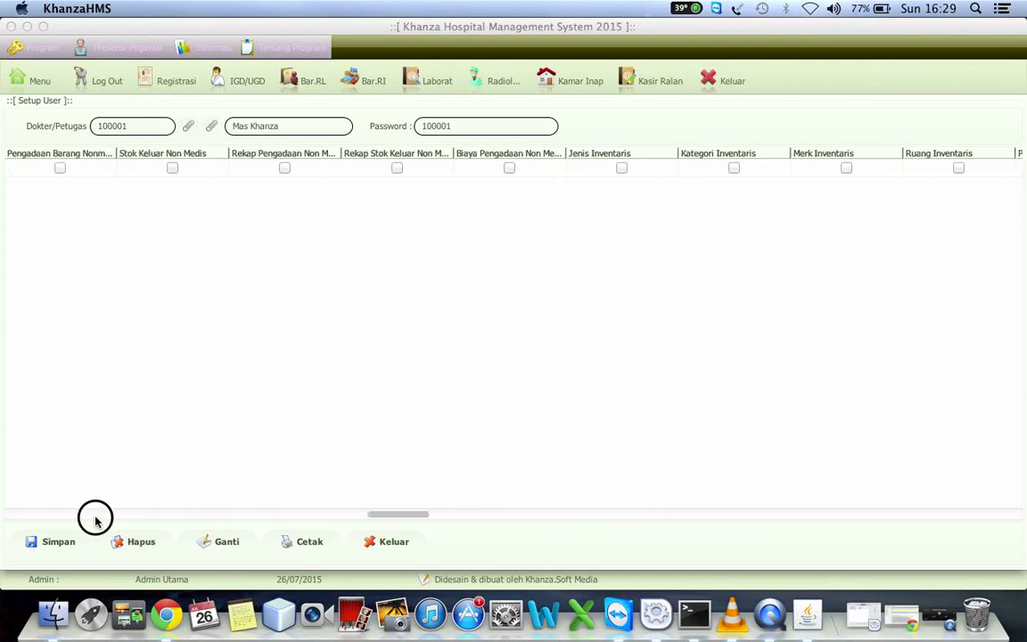
left_click_drag(89, 515, 0, 515)
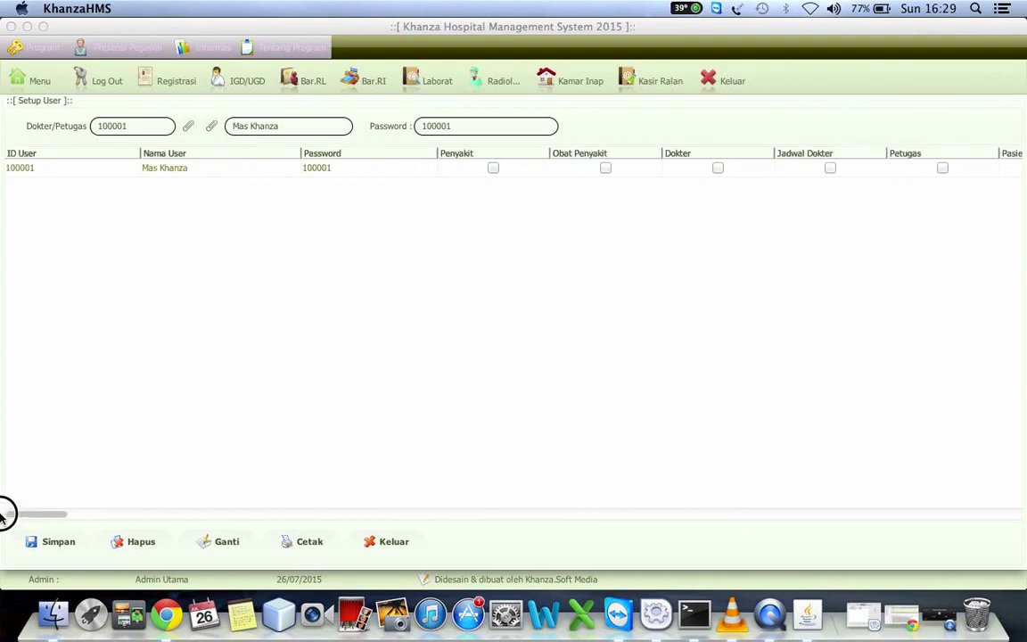
Grant the user the Dokter, Jadwal Dokter, Petugas and Pasien permissions and save with Ganti
left_click(494, 169)
left_click(494, 168)
left_click(717, 171)
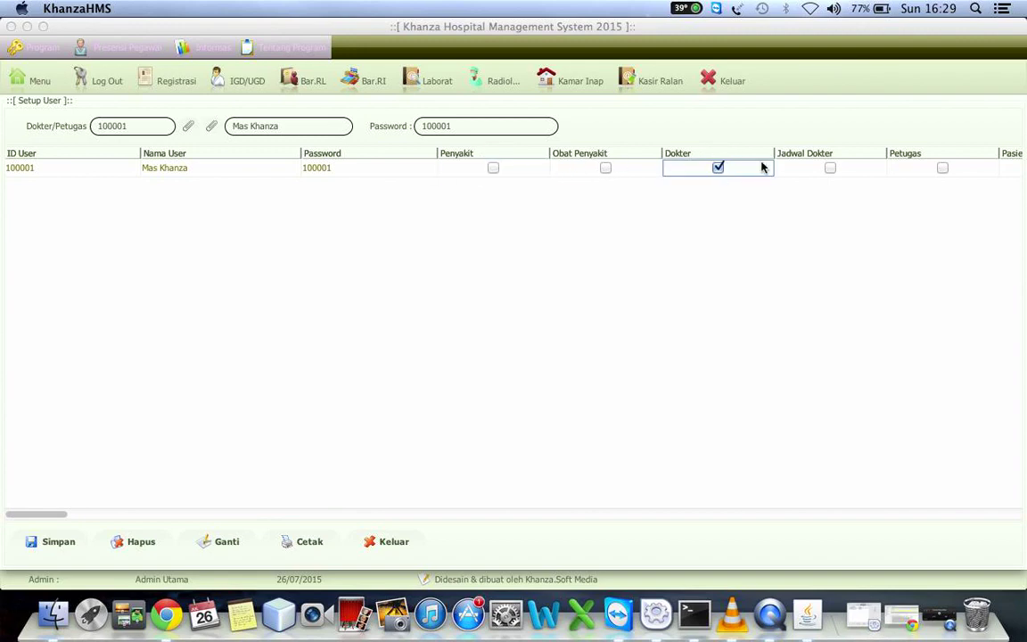
left_click(831, 167)
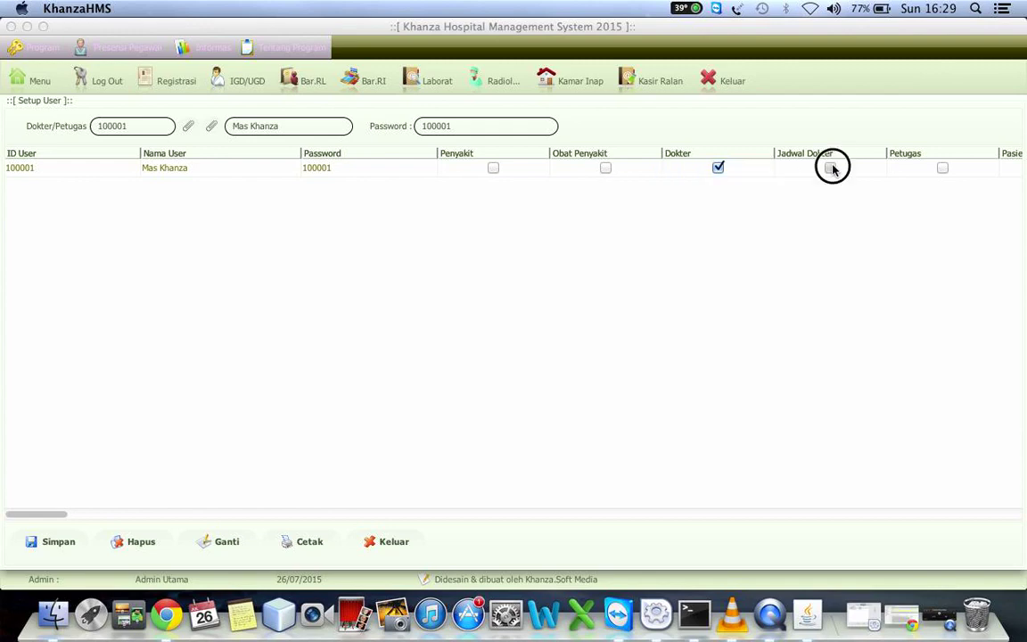
left_click(943, 169)
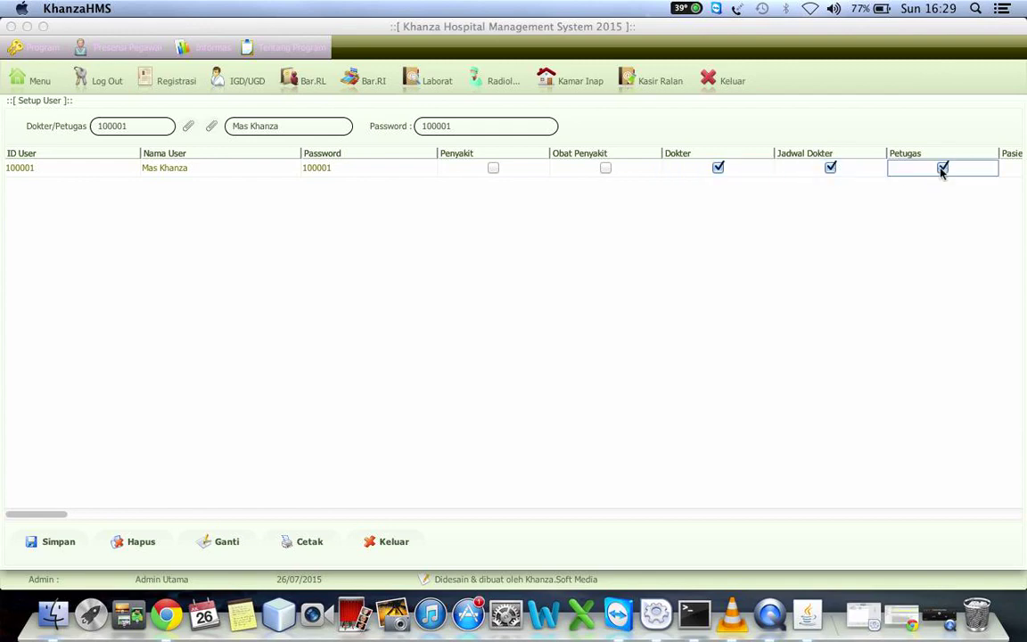
key("Right")
key("Right")
left_click(854, 169)
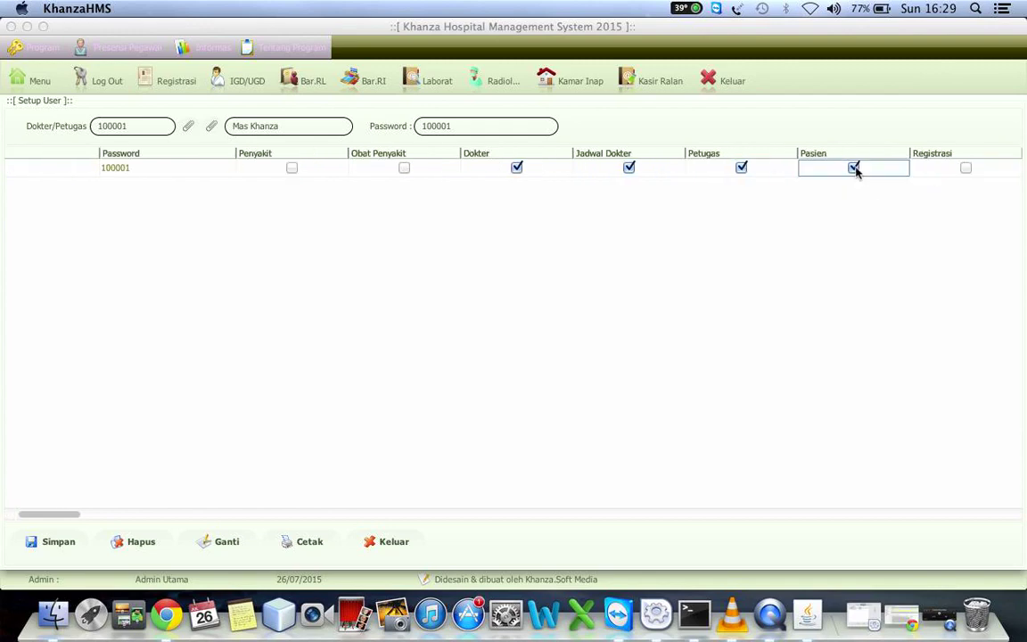
left_click(223, 542)
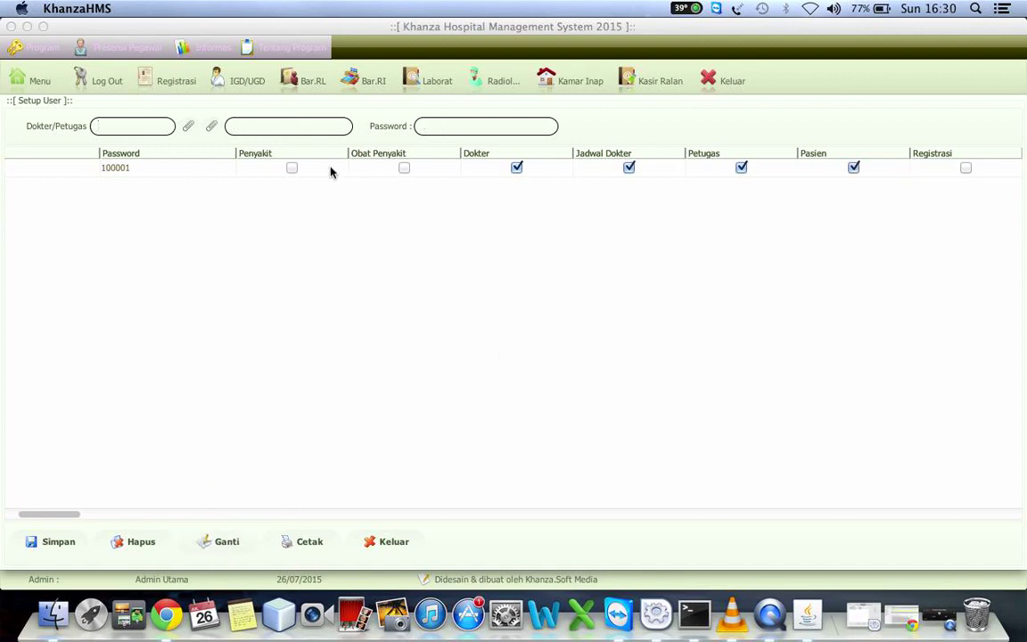
Reload the user's row and clear the Dokter/Petugas code and name from the form
left_click(181, 172)
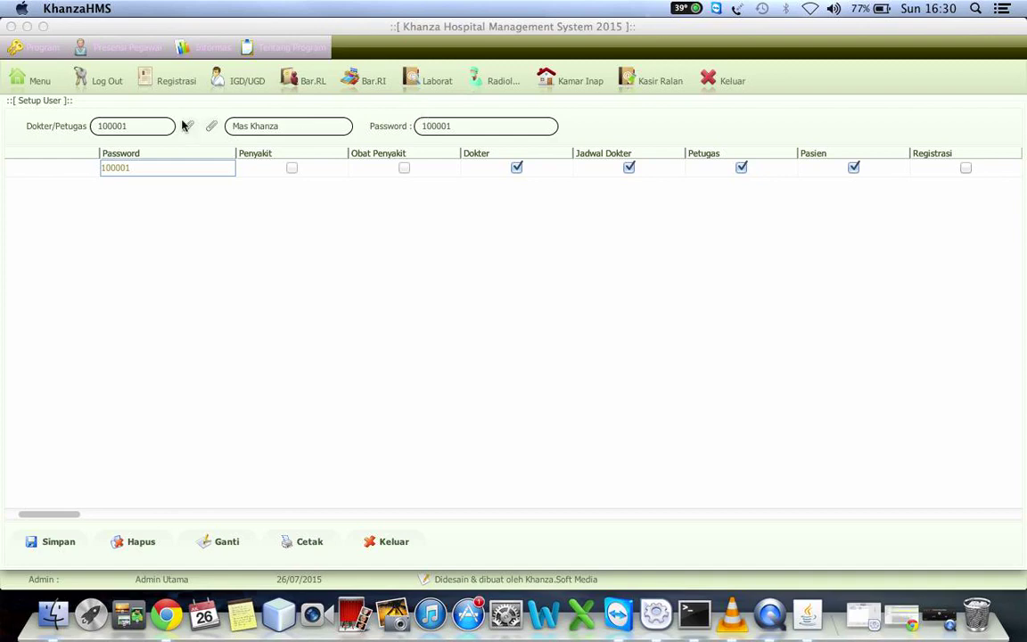
left_click(134, 121)
left_click(58, 122)
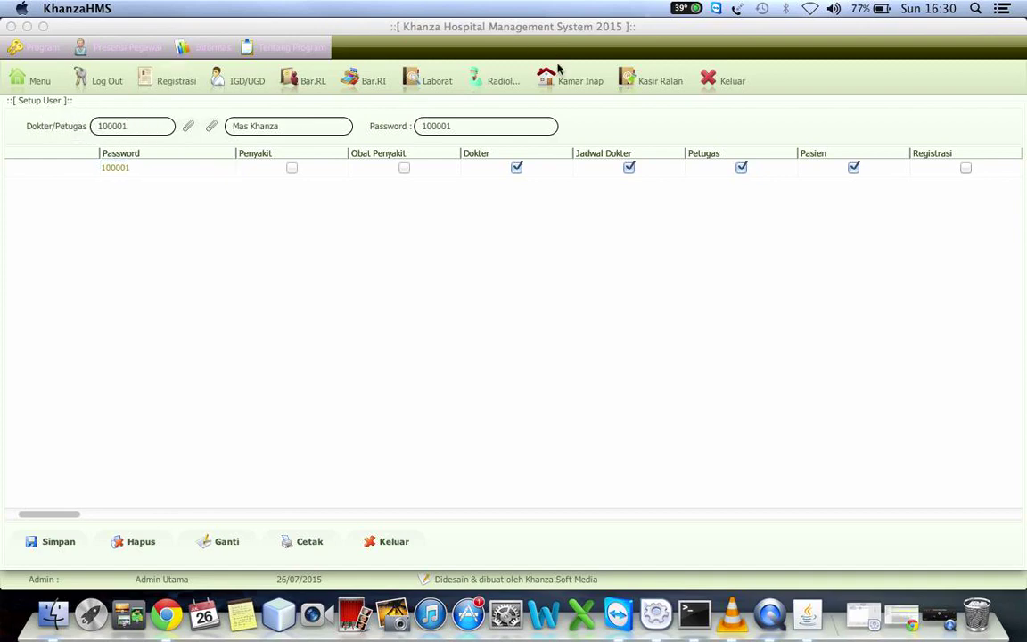
left_click(71, 123)
key("BackSpace")
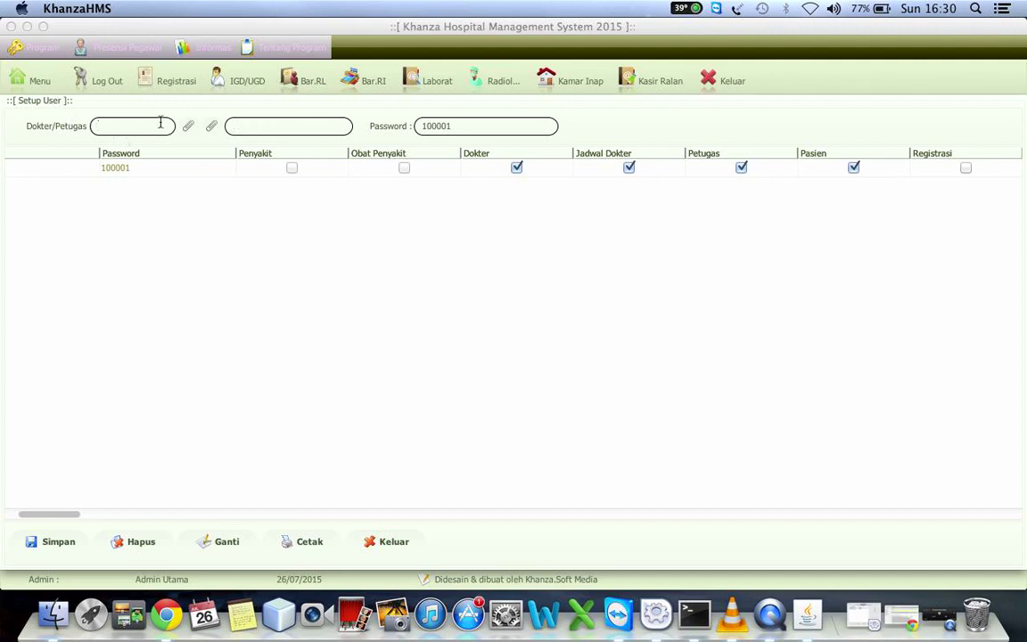
Log out of the admin session and sign in as the restricted user with its ID and password
left_click(98, 82)
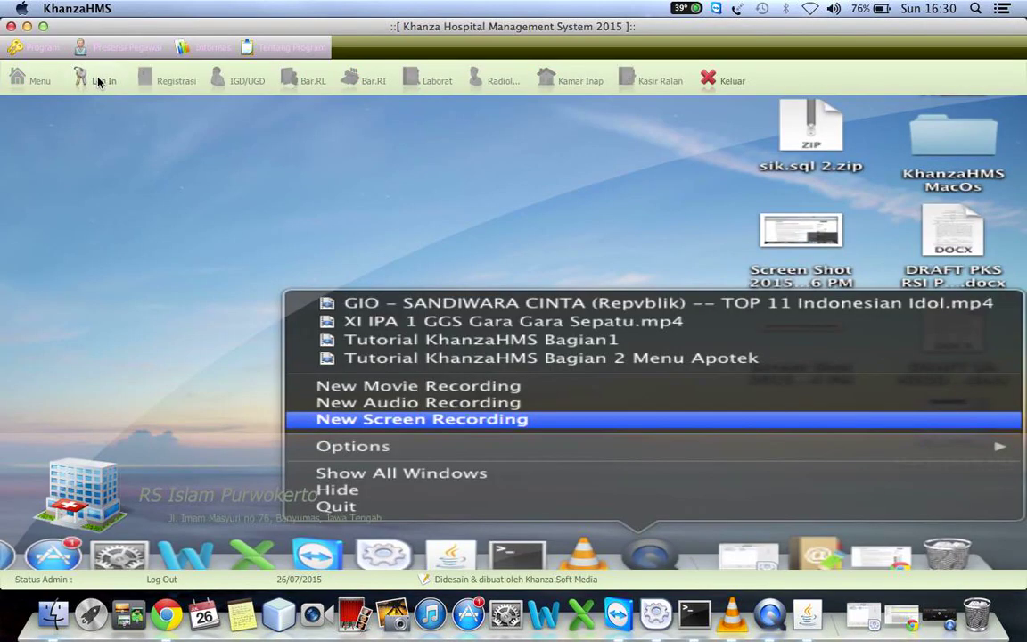
left_click(100, 81)
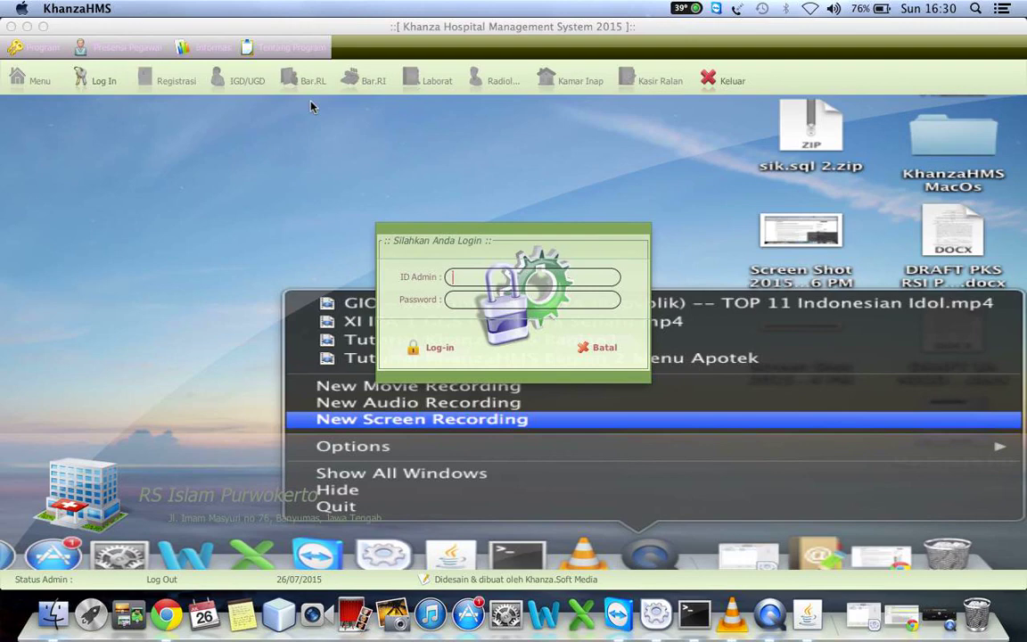
type("••••••")
left_click(460, 301)
type("••••••")
left_click(446, 348)
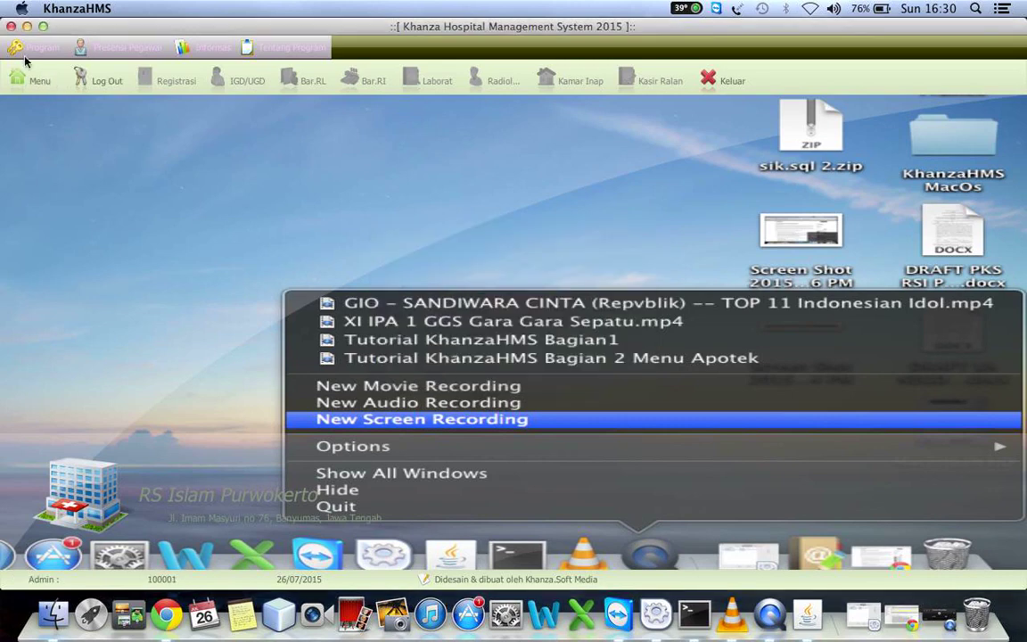
Open the main menu and show the registration and billing category's features
left_click(30, 79)
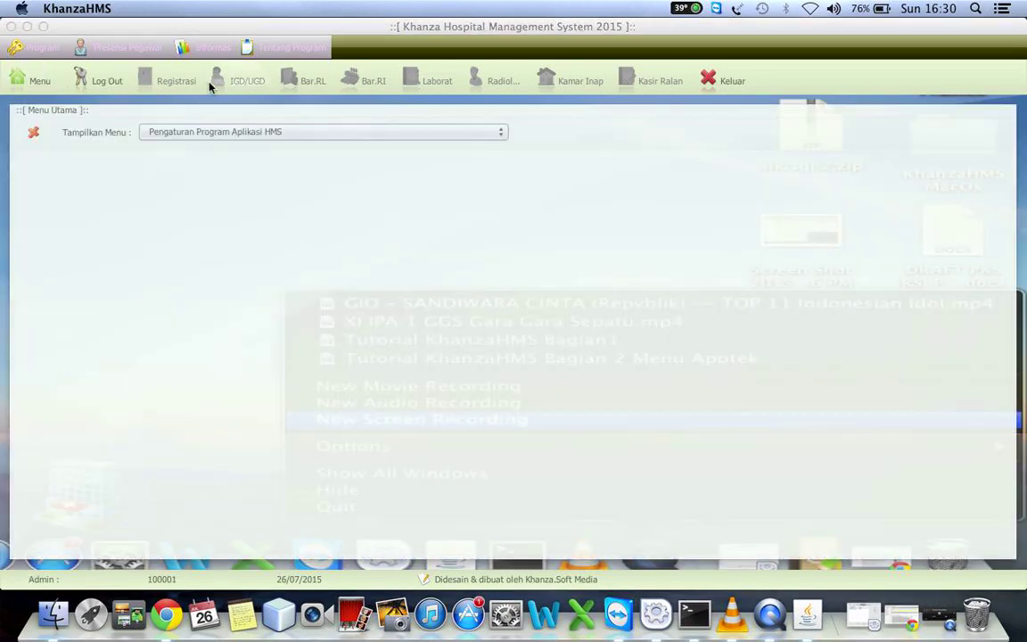
left_click(455, 132)
key("Up")
key("Up")
key("Up")
key("Up")
key("Up")
key("Up")
key("Up")
key("Up")
key("Up")
key("Up")
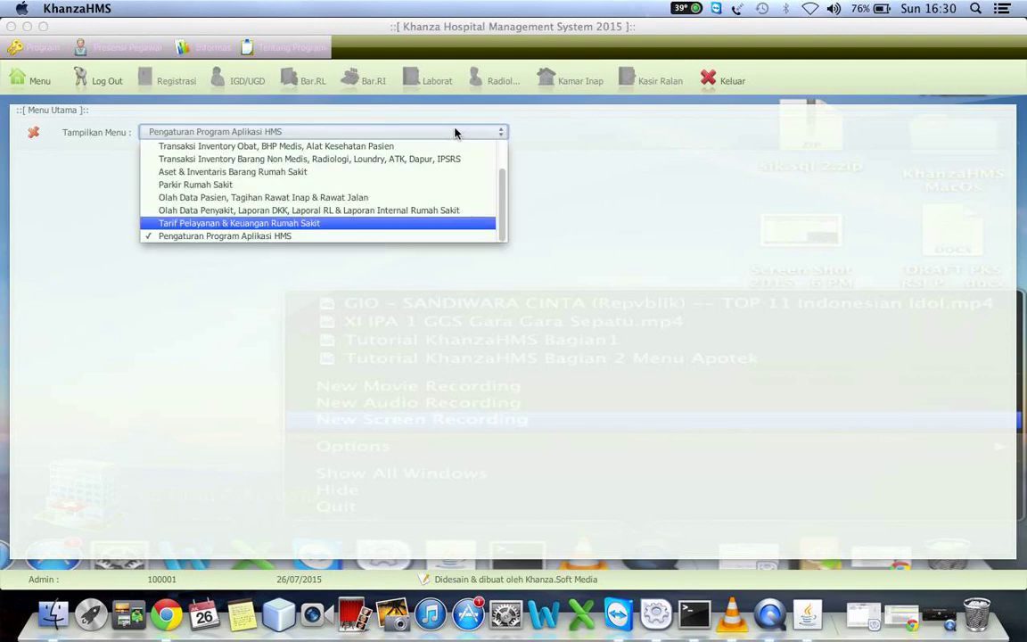
key("Down")
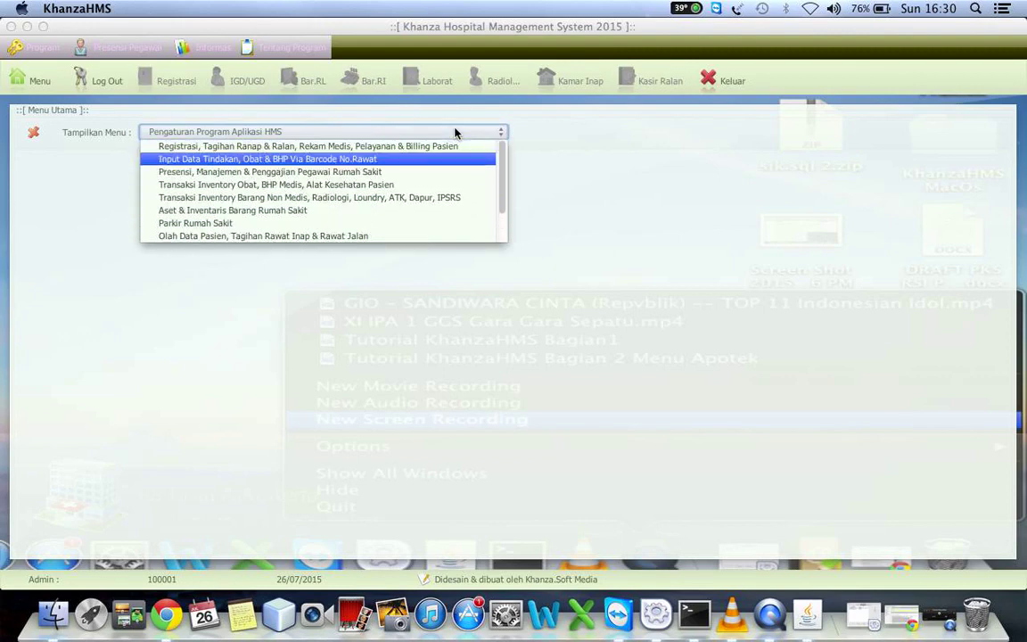
key("Up")
key("Return")
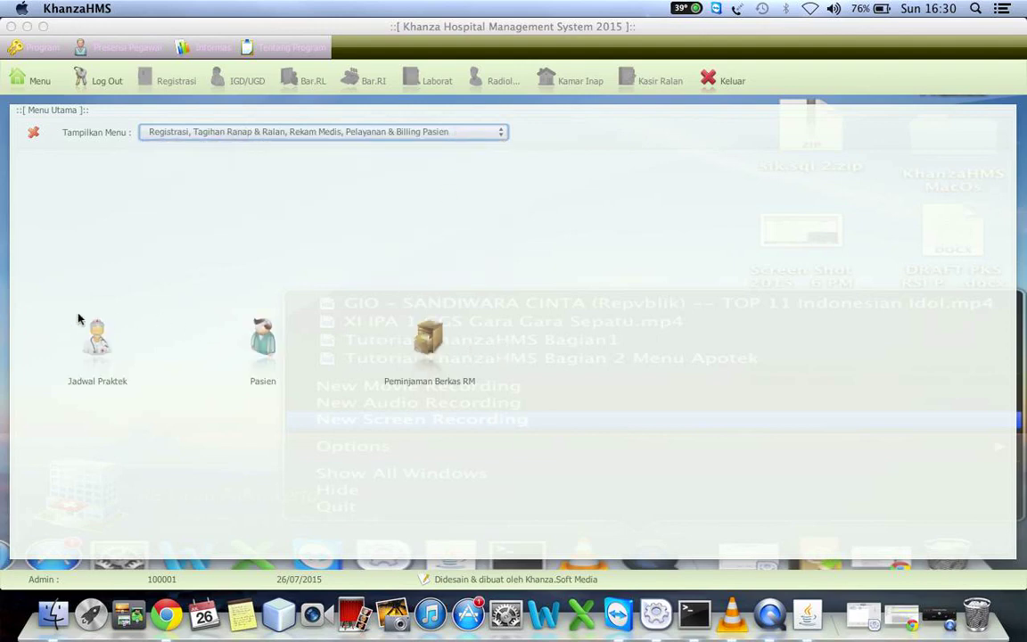
Show the barcode data-entry, staff attendance/payroll and drug inventory categories, then log out
left_click(256, 134)
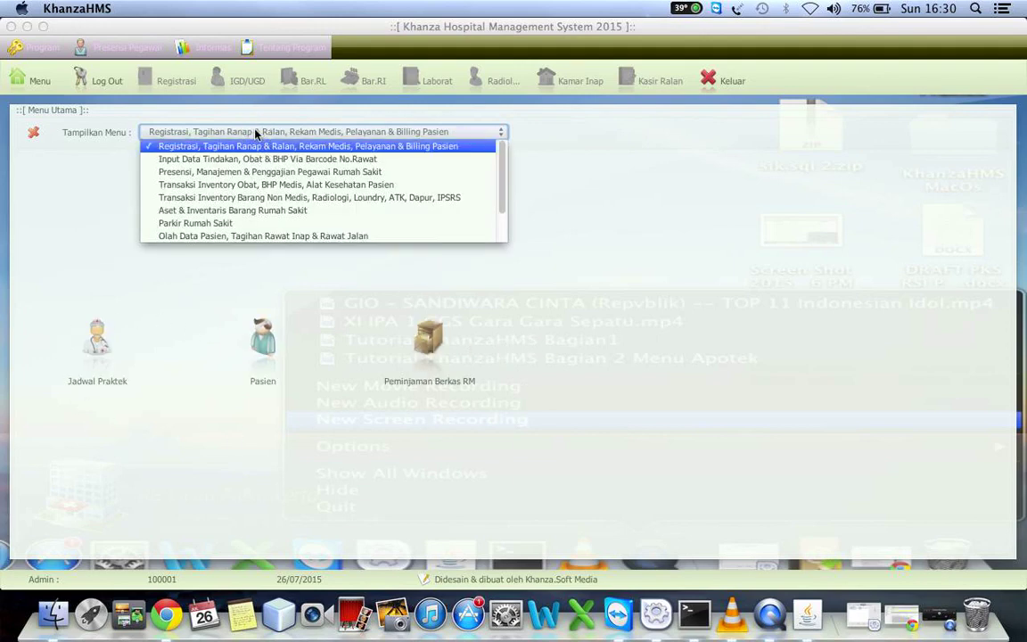
key("Down")
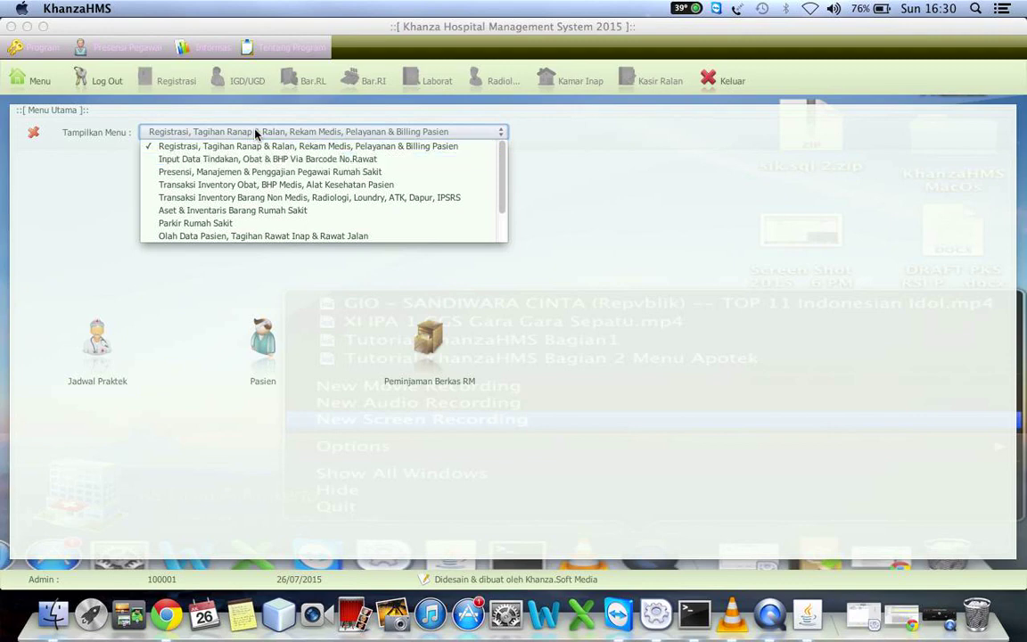
key("Return")
left_click(256, 134)
key("Down")
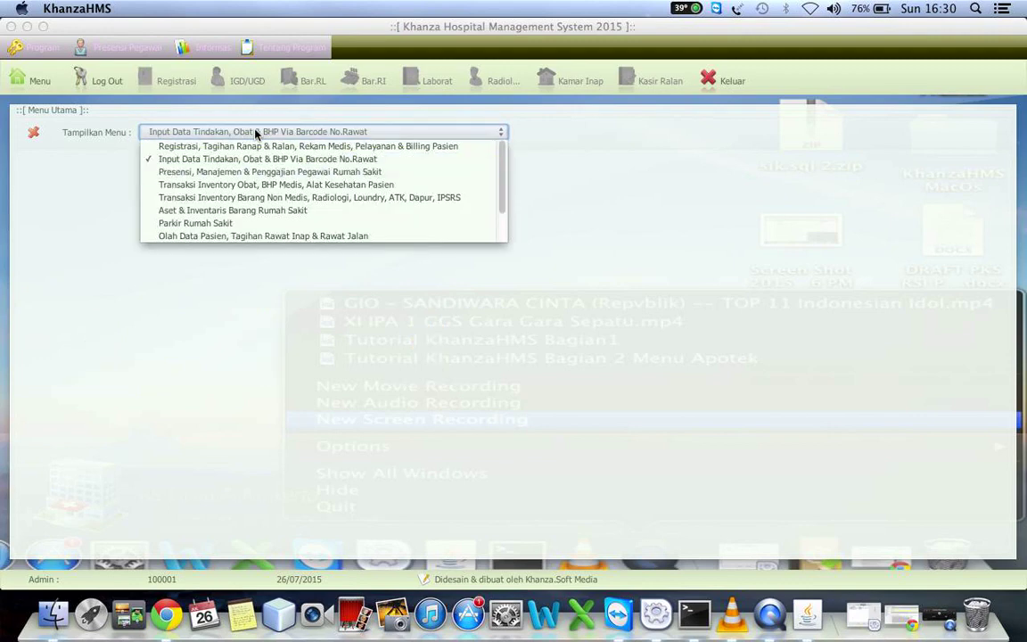
key("Return")
left_click(255, 133)
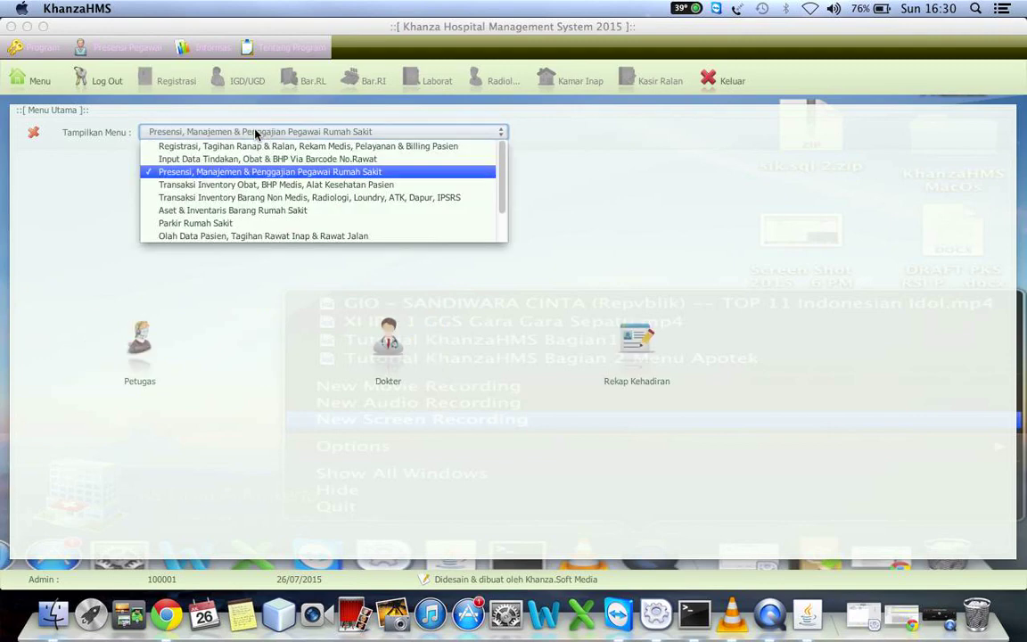
key("Down")
key("Return")
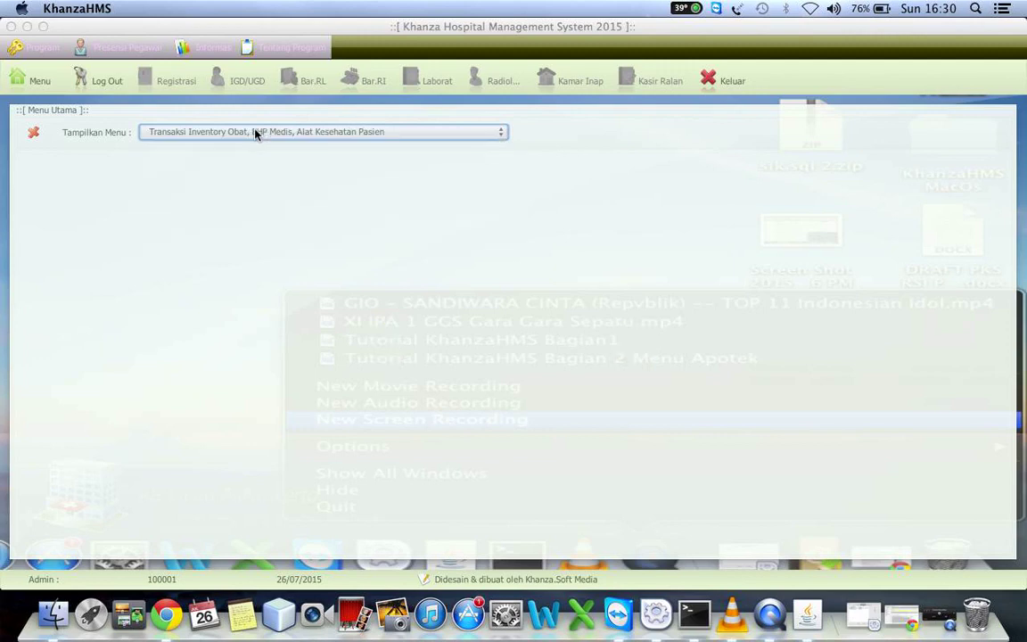
left_click(104, 81)
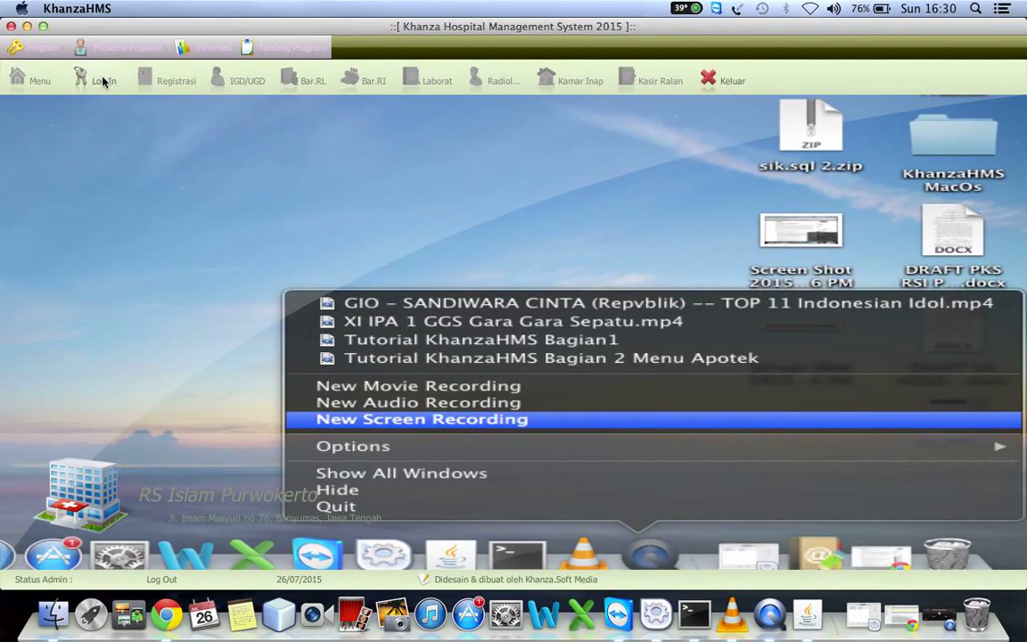
left_click(104, 81)
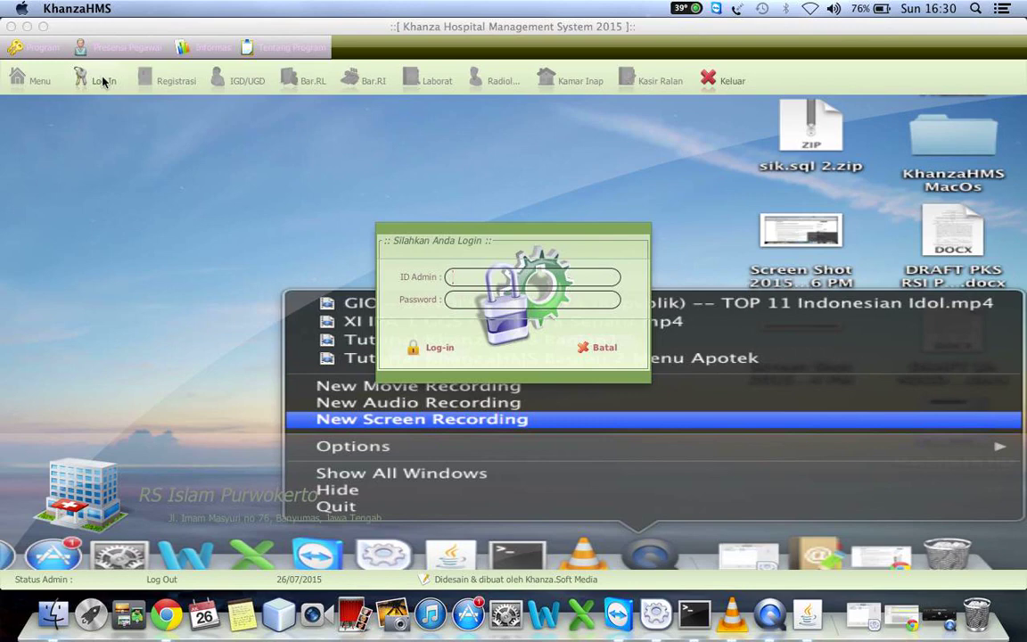
Sign in as the main administrator and show the Pengaturan Program Aplikasi HMS menu category
type("*********")
left_click(418, 345)
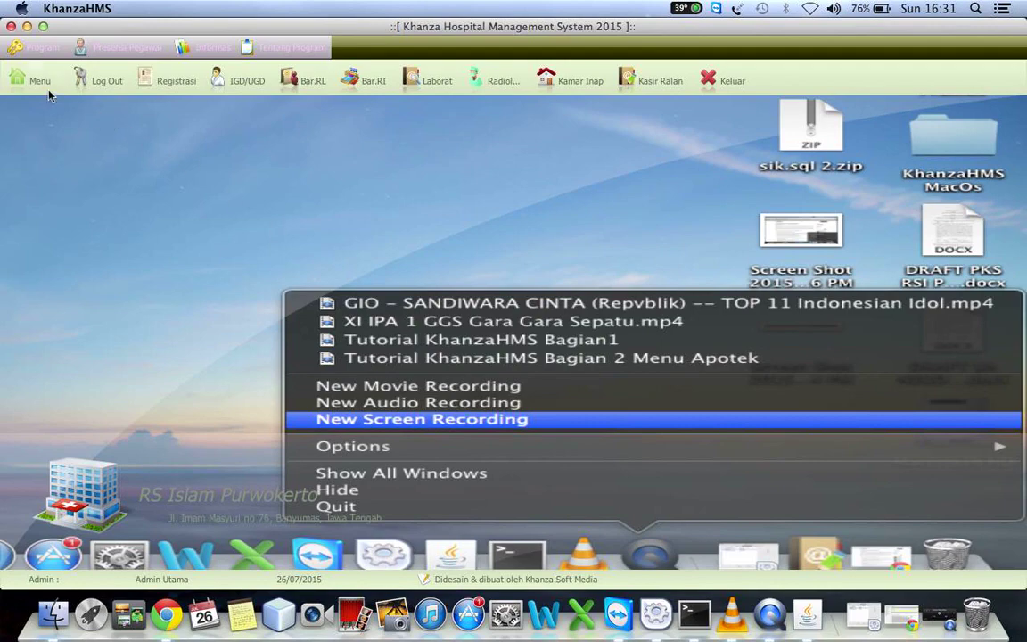
left_click(41, 85)
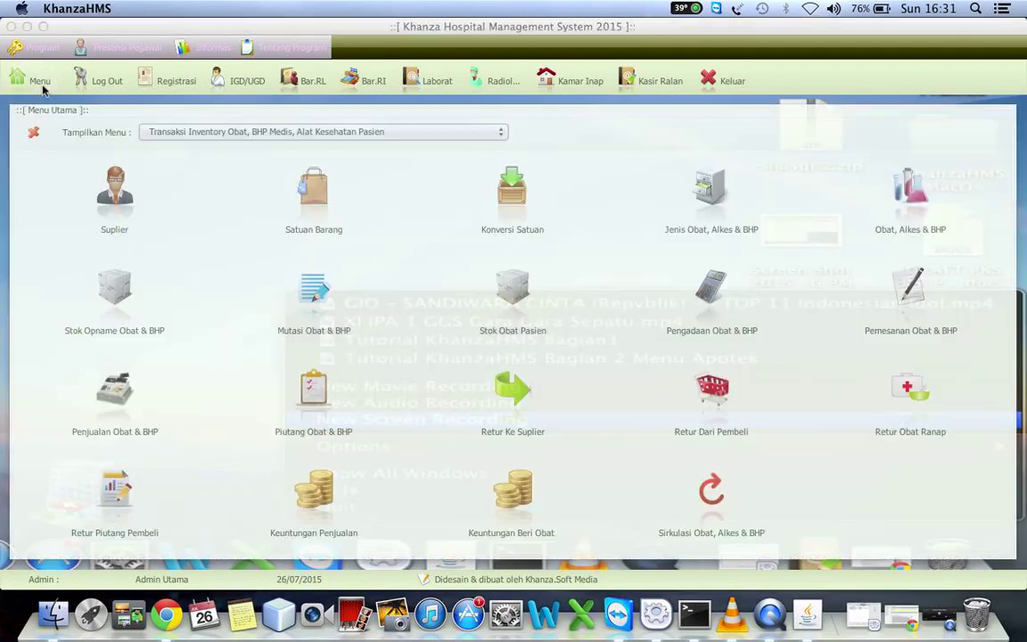
left_click(272, 130)
key("Down")
key("Down")
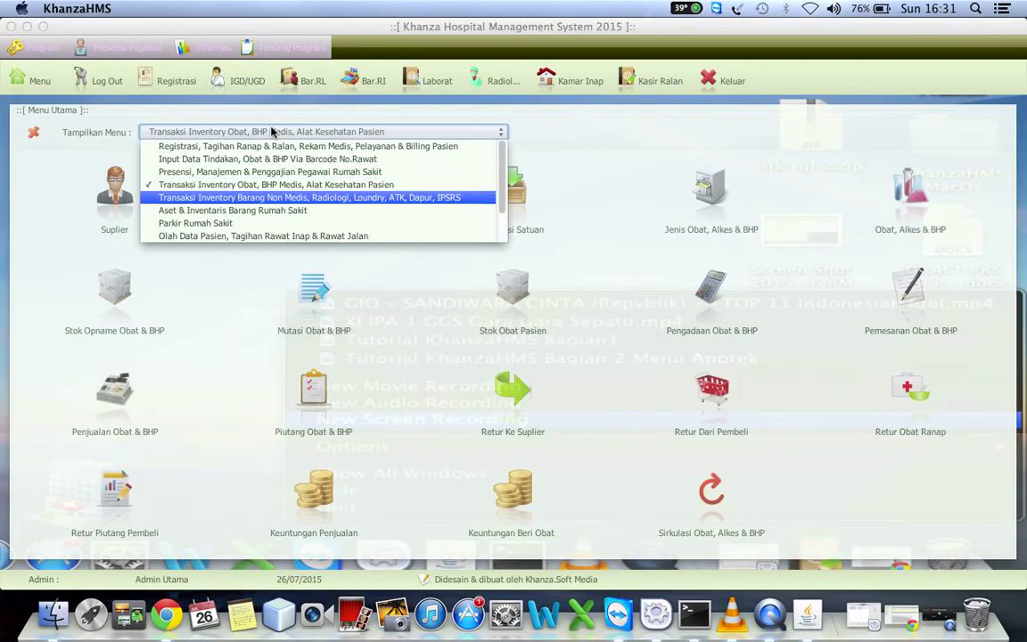
key("Down")
key("Down")
key("Down")
key("Down")
key("Down")
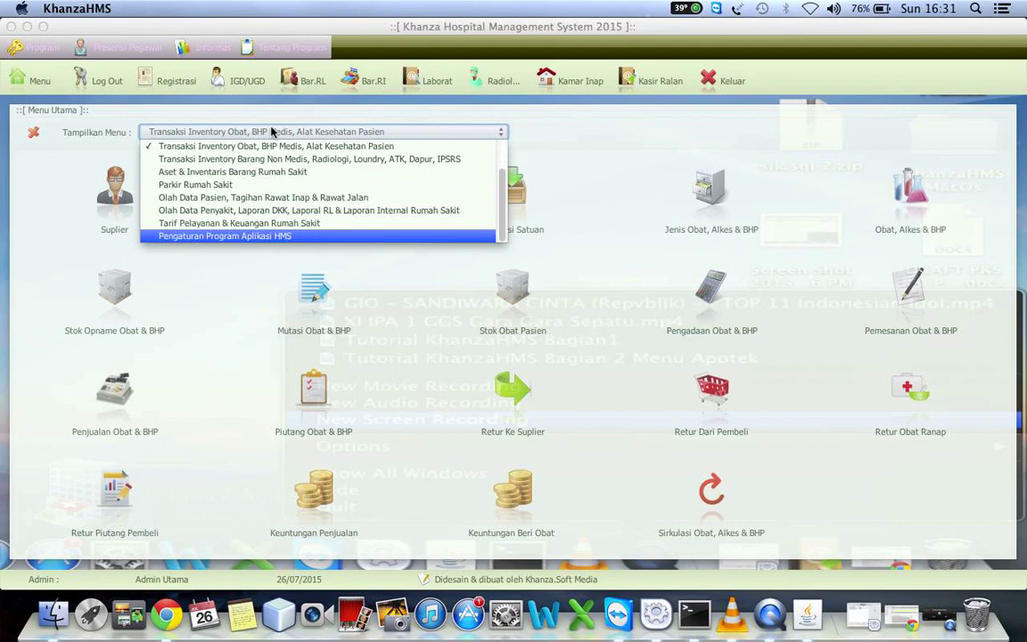
key("Return")
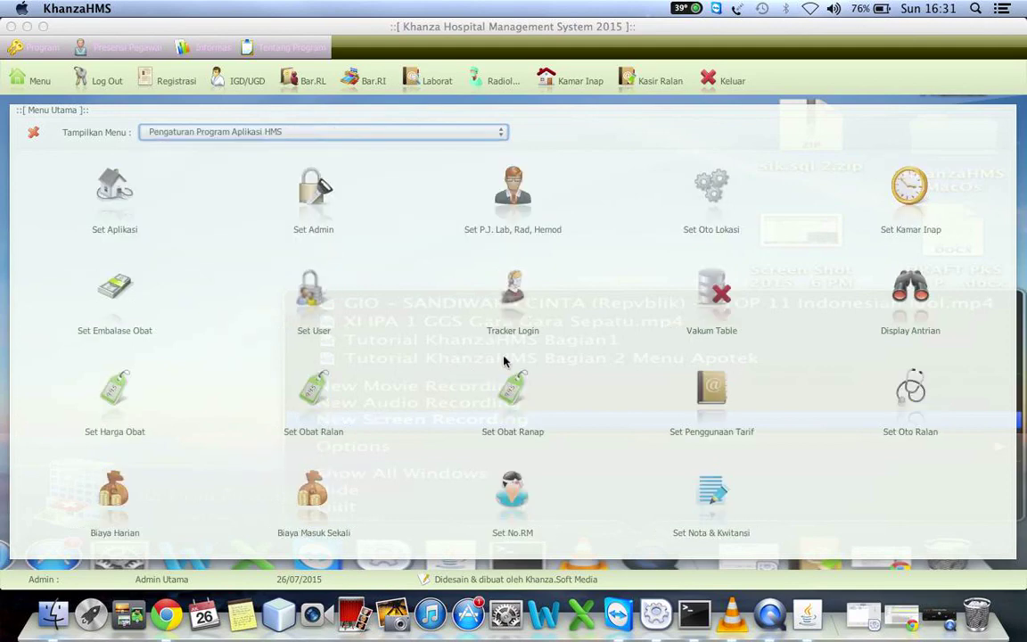
left_click(510, 290)
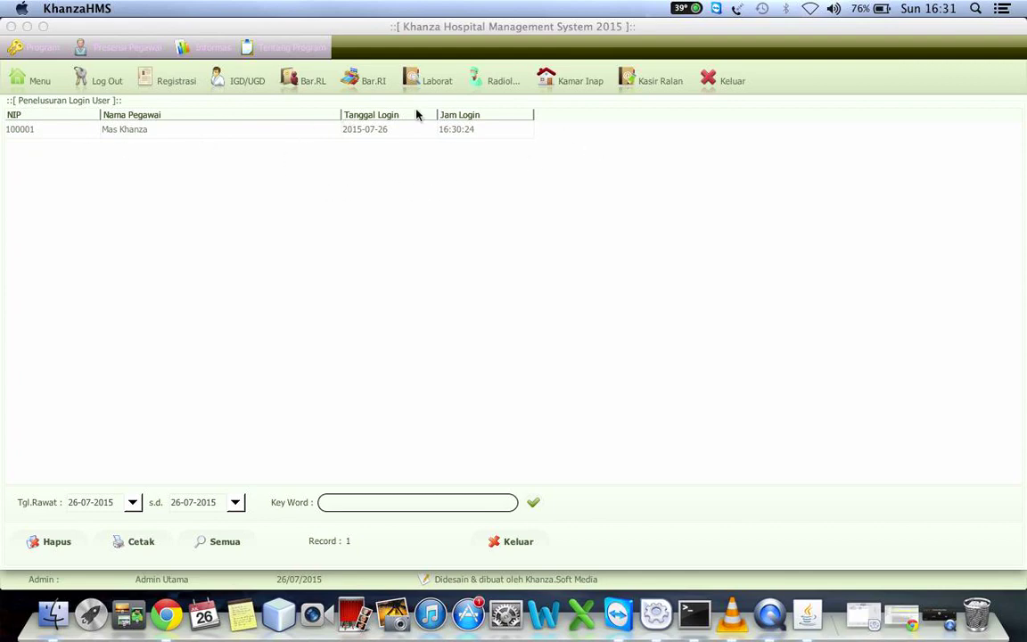
left_click(41, 78)
left_click(40, 80)
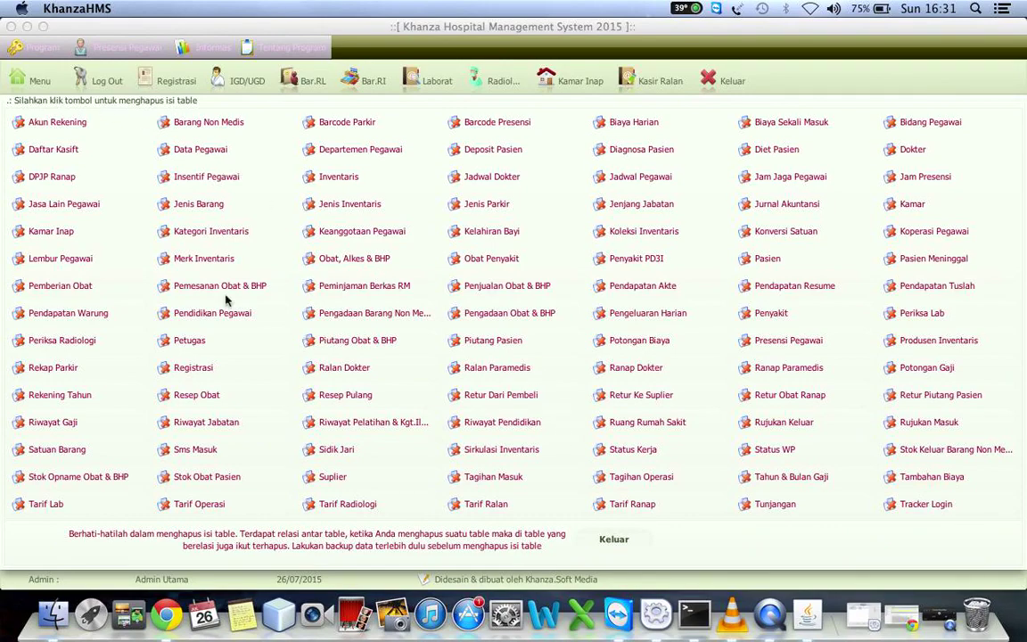
Leave the Vakum Table list and return to the settings menu
left_click(35, 82)
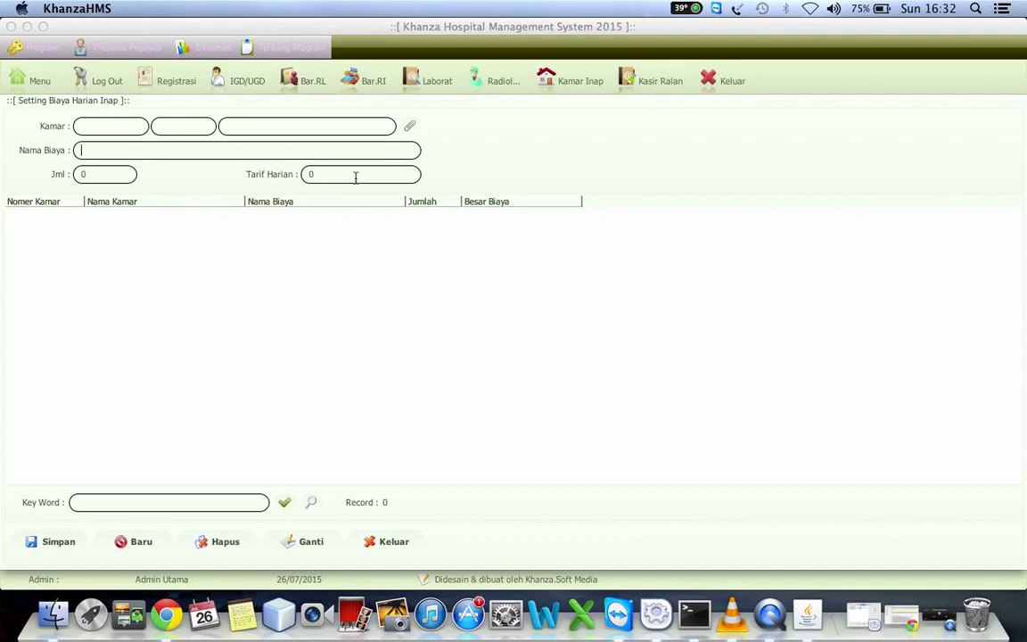
Add and save a Biaya Loundry fee for room AG.03 Anggrek: quantity 1, rate 20000
left_click(409, 127)
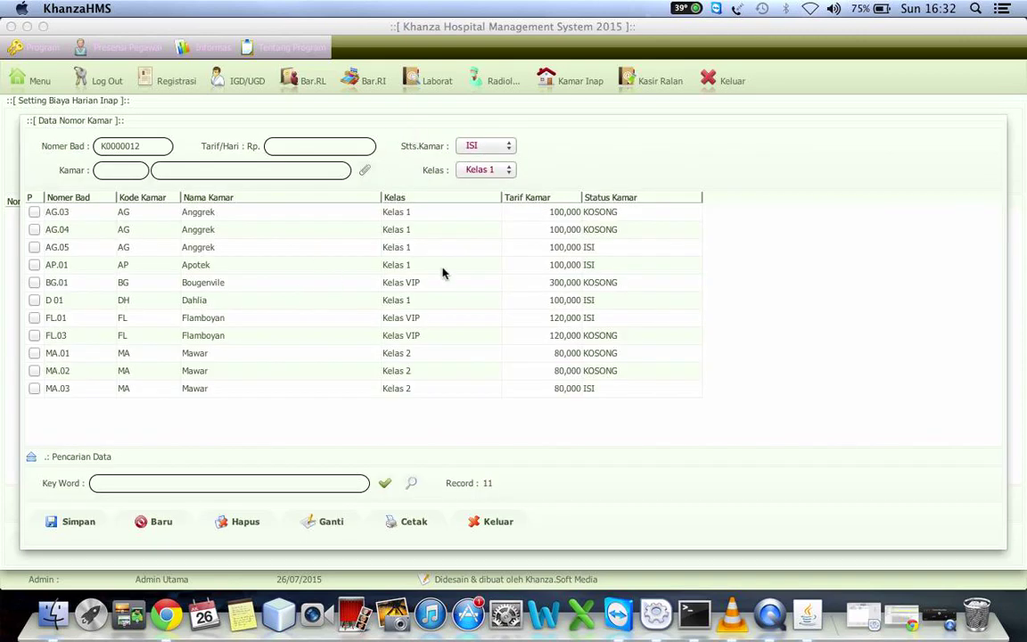
left_click(300, 220)
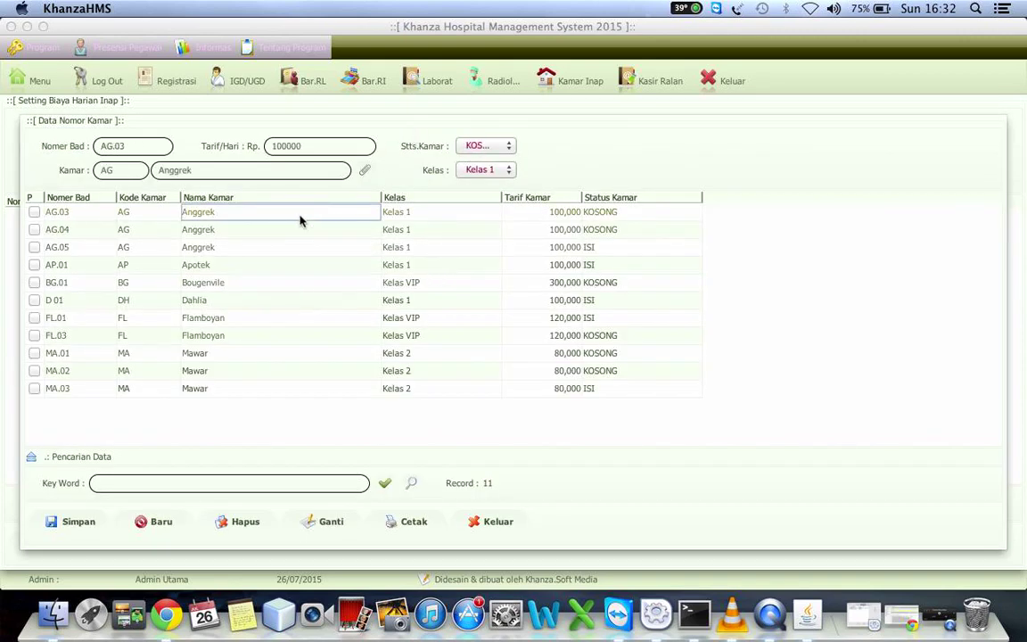
double_click(301, 219)
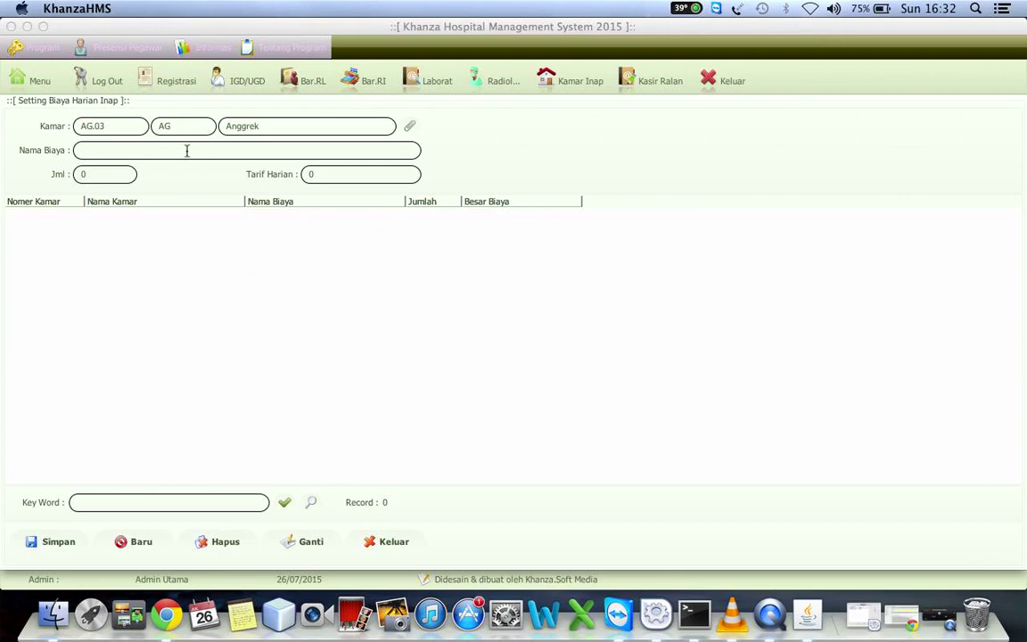
type("Biaya Loundry")
left_click(110, 174)
key("BackSpace")
type("1")
left_click(330, 173)
key("BackSpace")
type("20000")
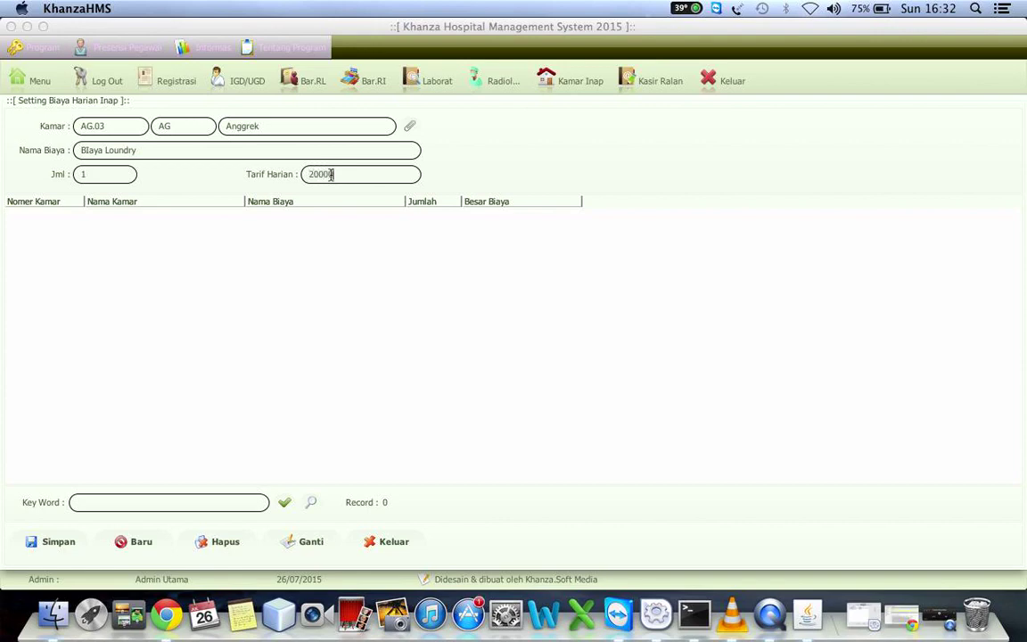
left_click(64, 543)
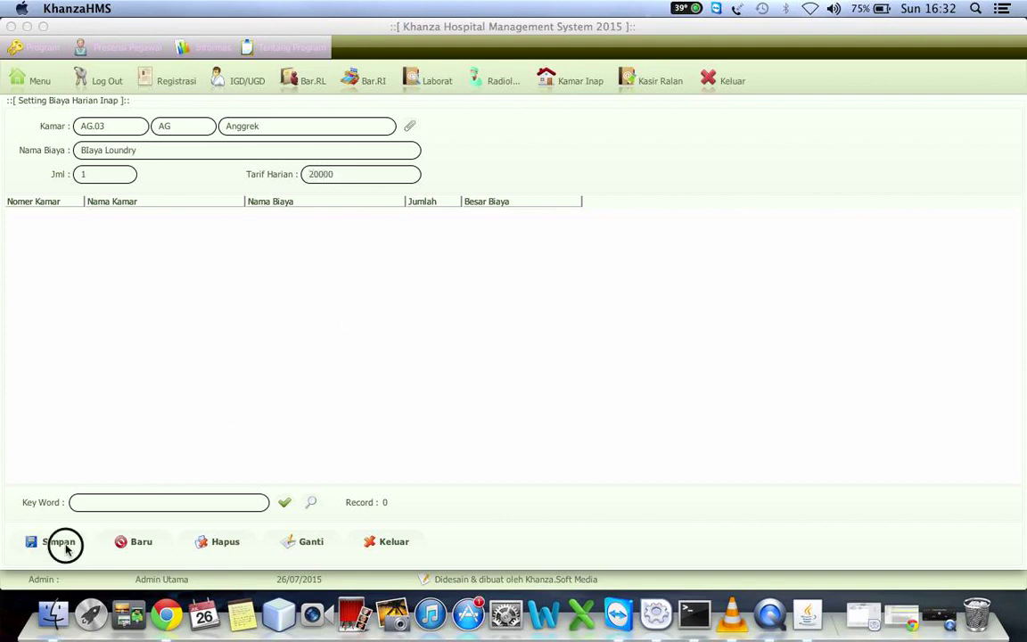
left_click(34, 82)
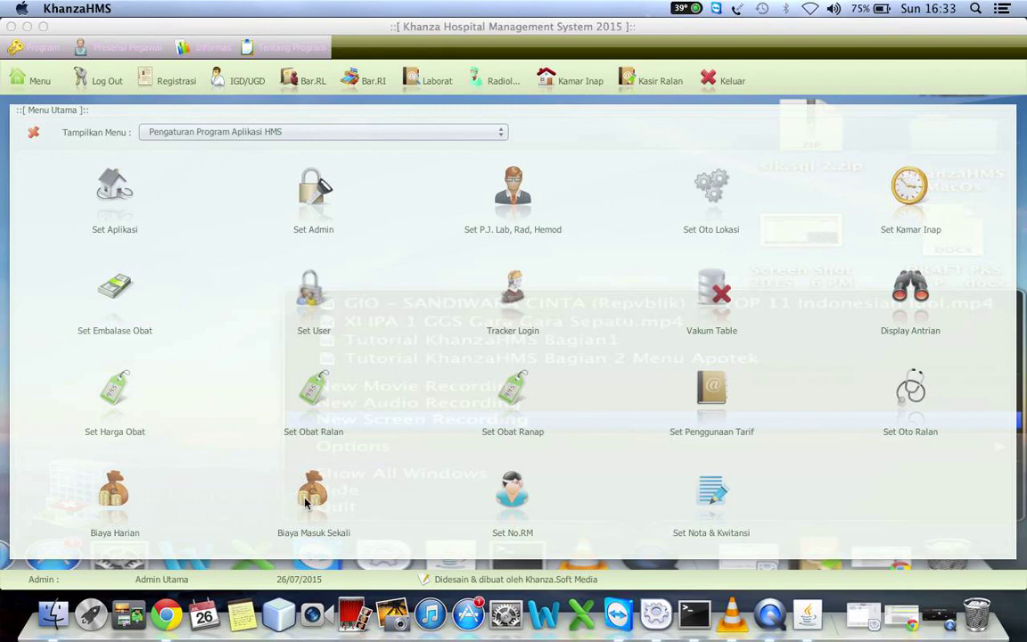
Glance at the Biaya Masuk Sekali form, then open the Set No.RM record number setup
left_click(312, 502)
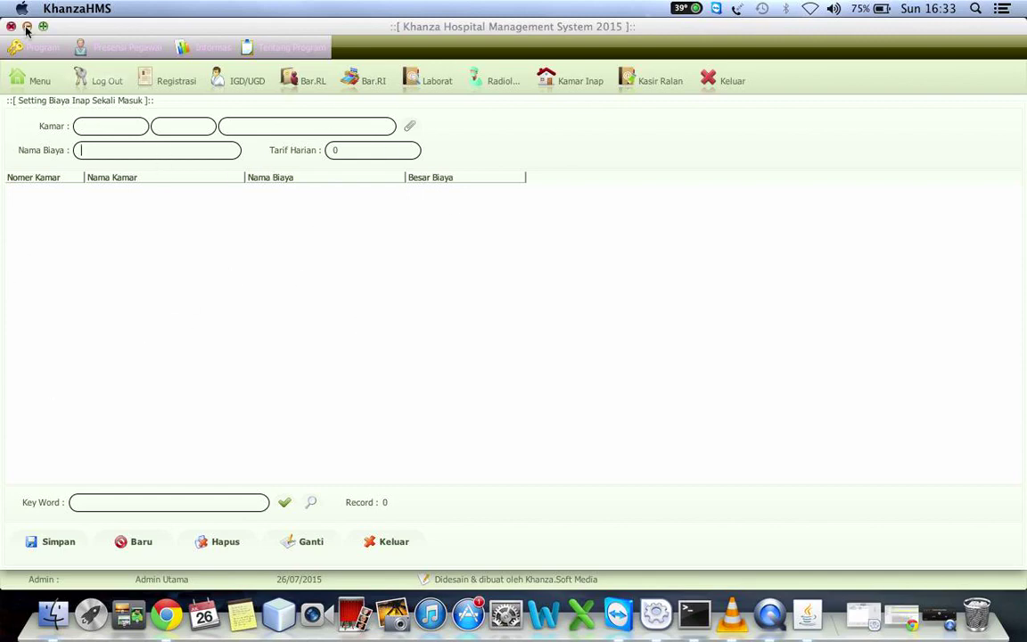
left_click(34, 75)
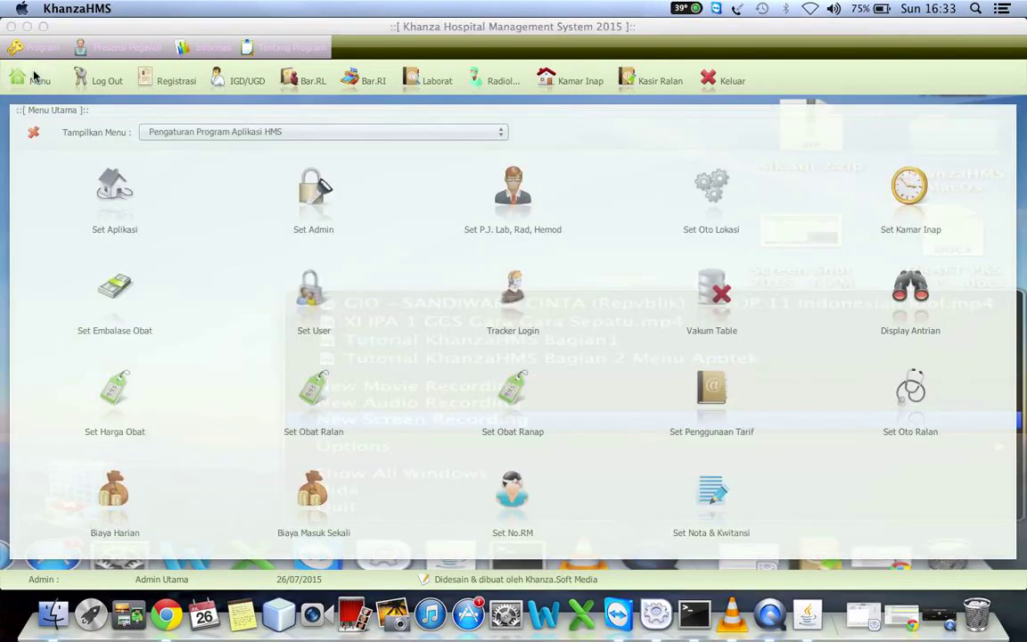
left_click(513, 495)
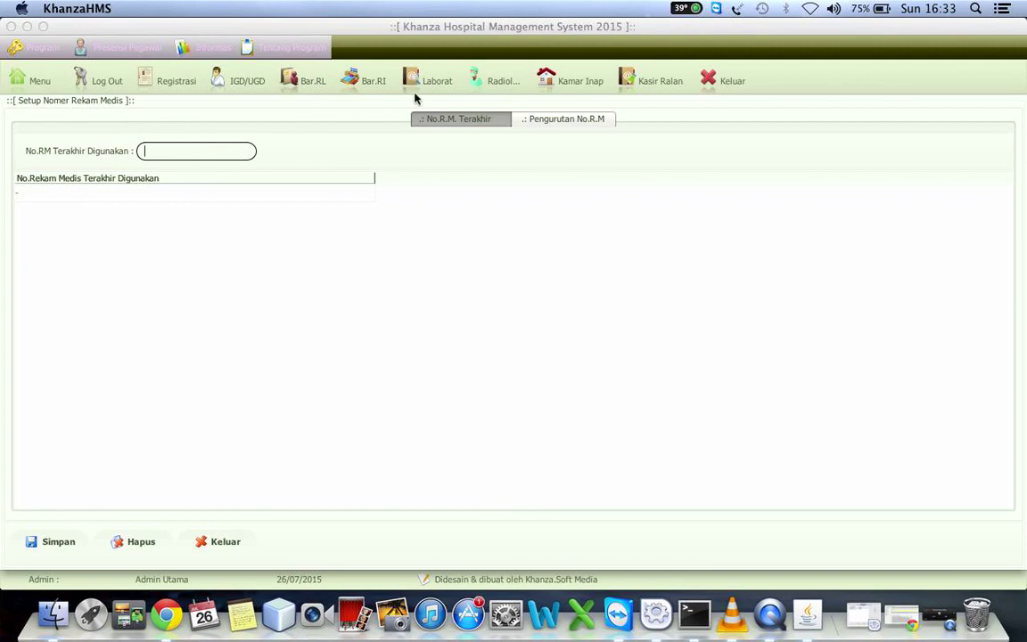
Compare the No.R.M. Terakhir and Pengurutan tabs, leaving the Straight model and Gunakan Tahun unchanged
left_click(425, 121)
left_click(539, 125)
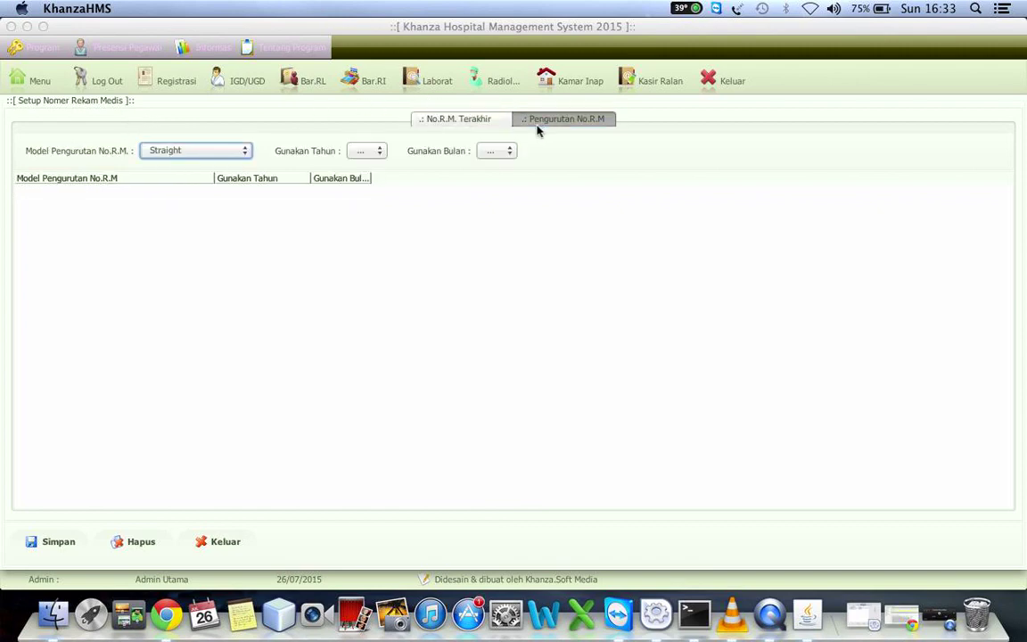
left_click(477, 120)
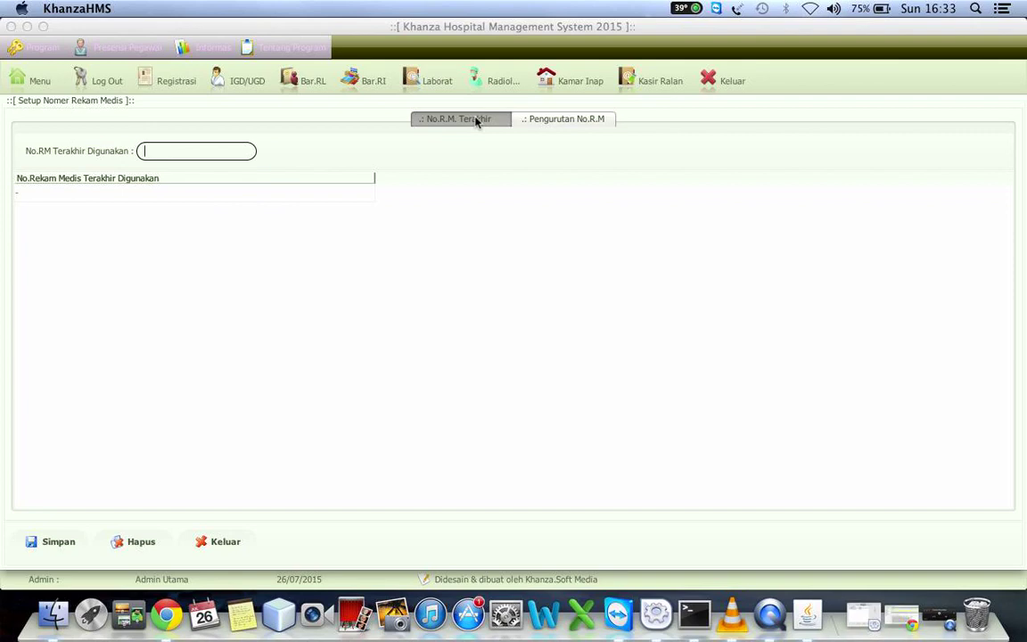
left_click(540, 121)
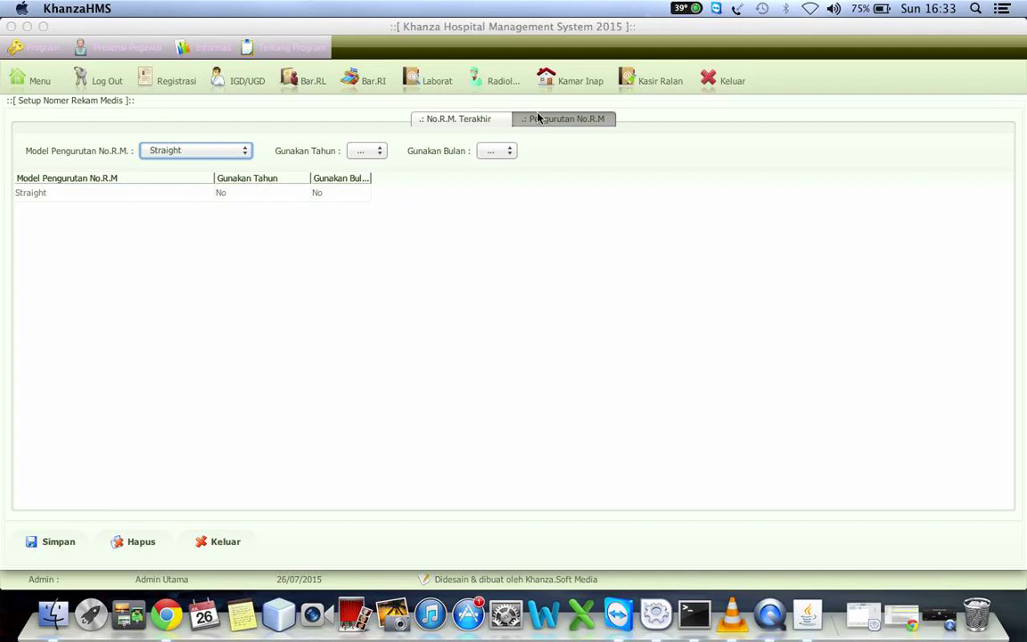
left_click(149, 151)
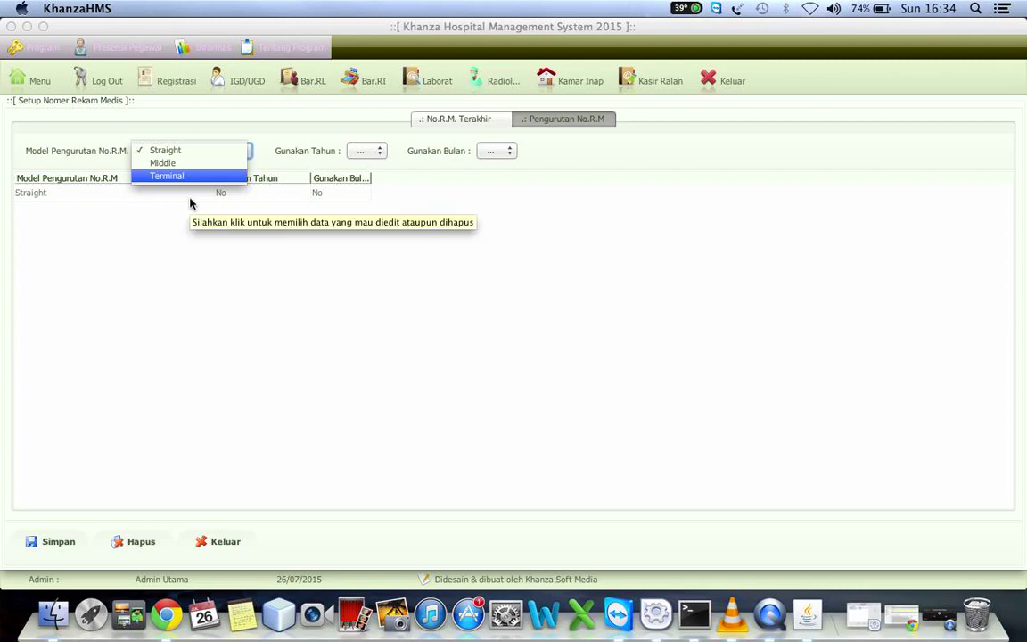
left_click(241, 194)
left_click(371, 152)
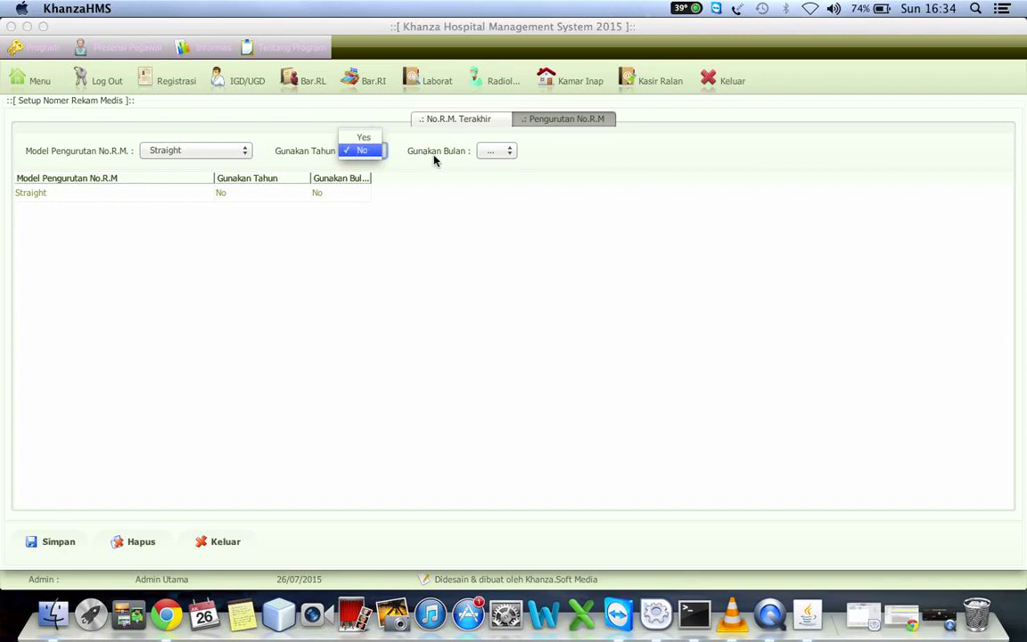
left_click(406, 207)
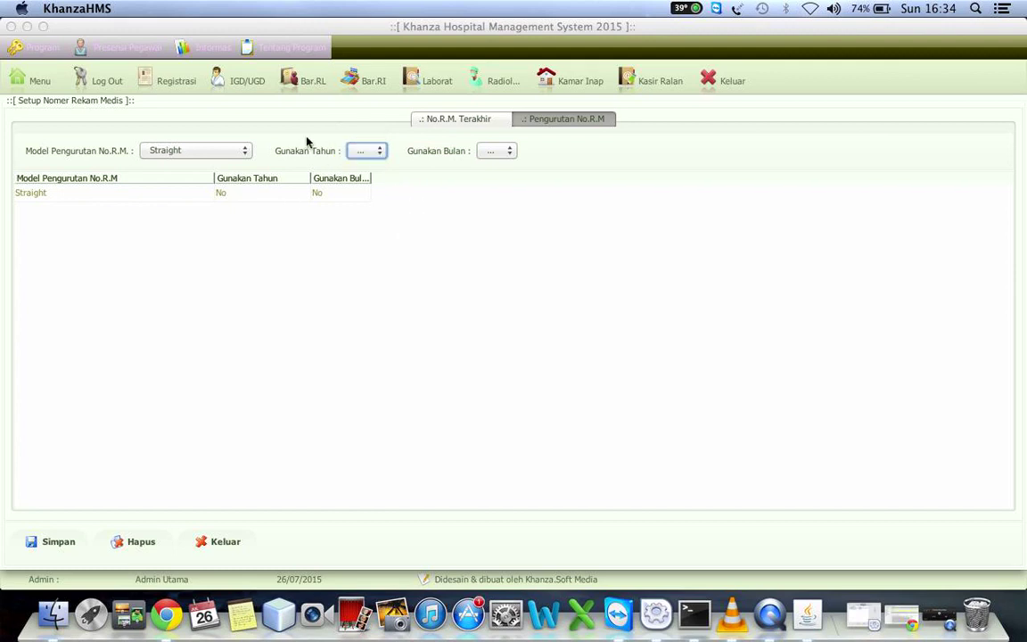
Enter 0000001 as the last-used record number and dismiss the only-one-setup warning on saving
left_click(443, 118)
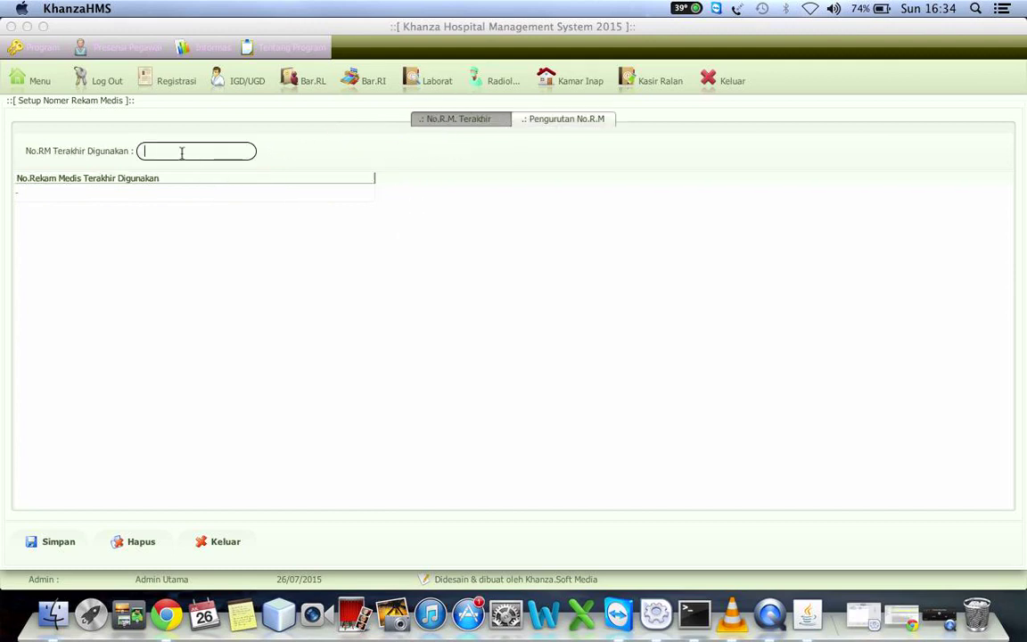
type("000000")
key("BackSpace")
type("1")
left_click(54, 541)
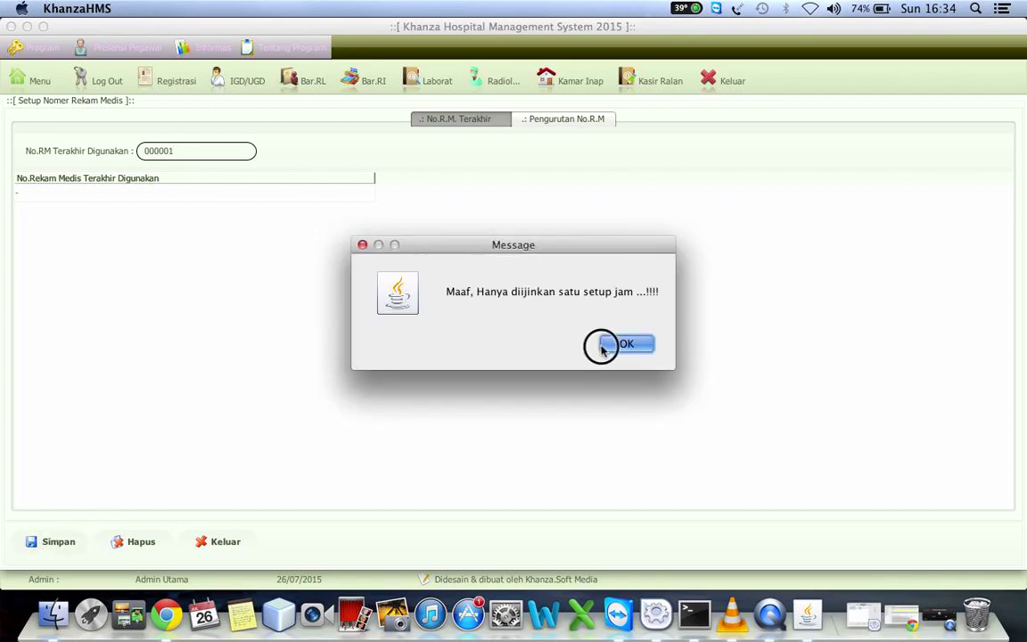
left_click(602, 348)
Delete the placeholder '-' entry, save 0000001 in its place, and close the setup
left_click(190, 192)
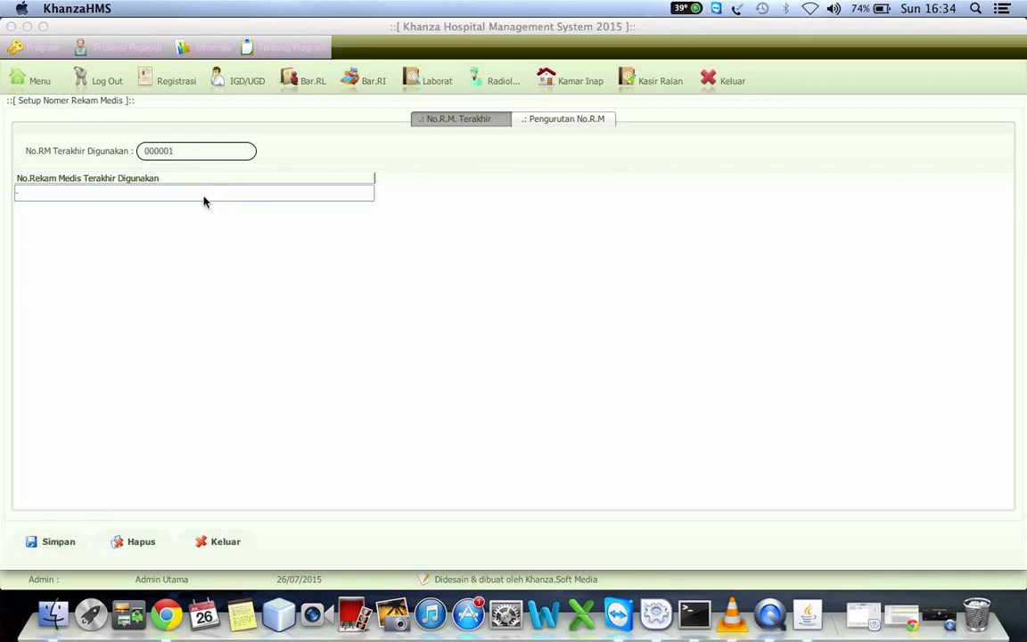
left_click(134, 543)
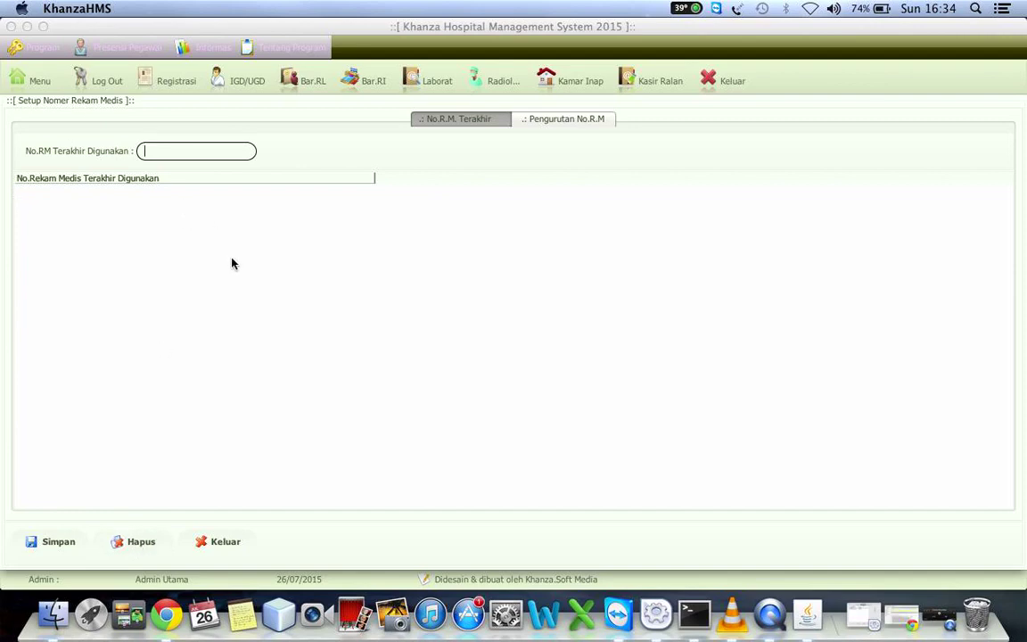
type("0000001")
left_click(56, 544)
left_click(222, 542)
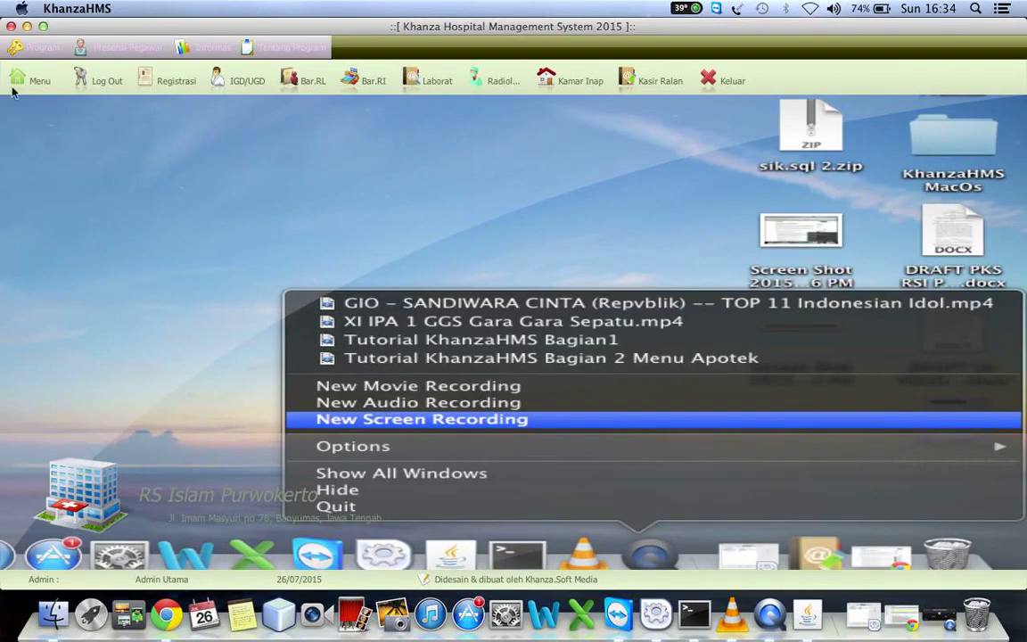
Open Set Nota & Kwitansi and step through its parameters, confirming every width is 100%
left_click(16, 80)
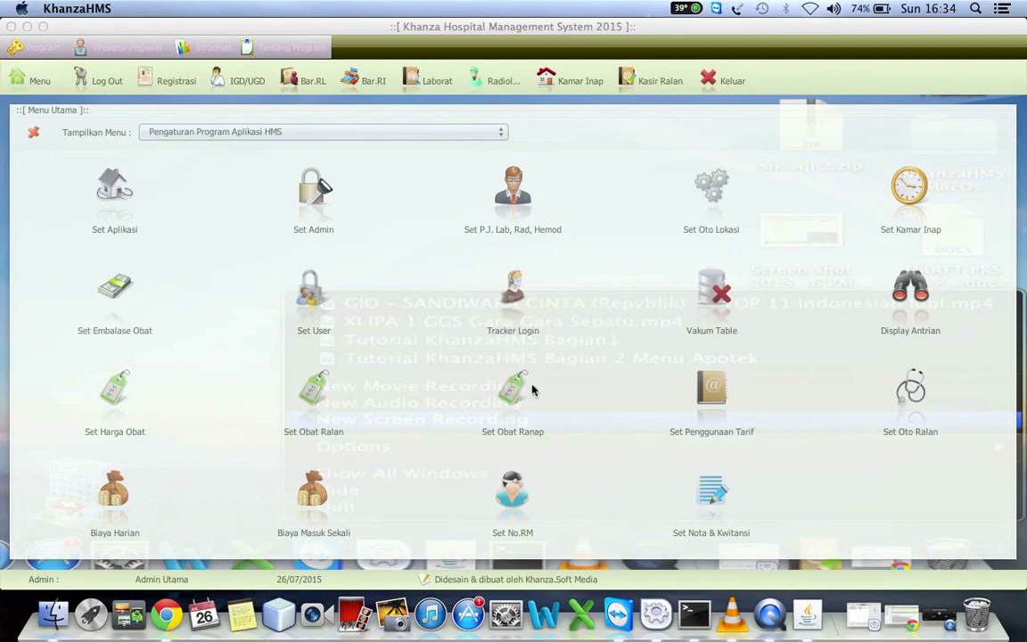
left_click(711, 492)
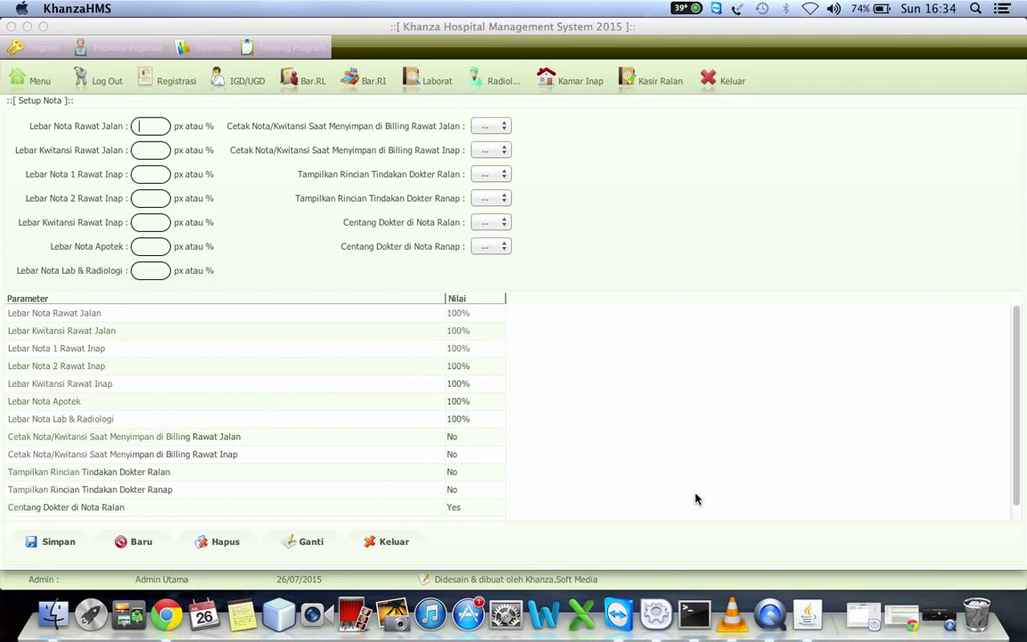
left_click(472, 420)
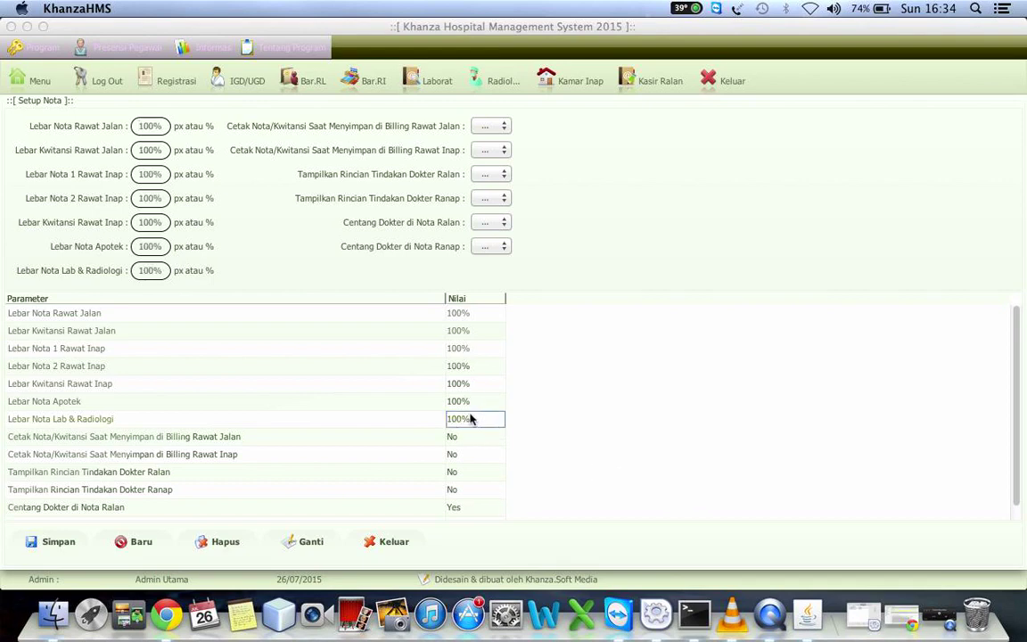
key("Down")
key("Down")
key("Down")
key("Down")
key("Down")
key("Down")
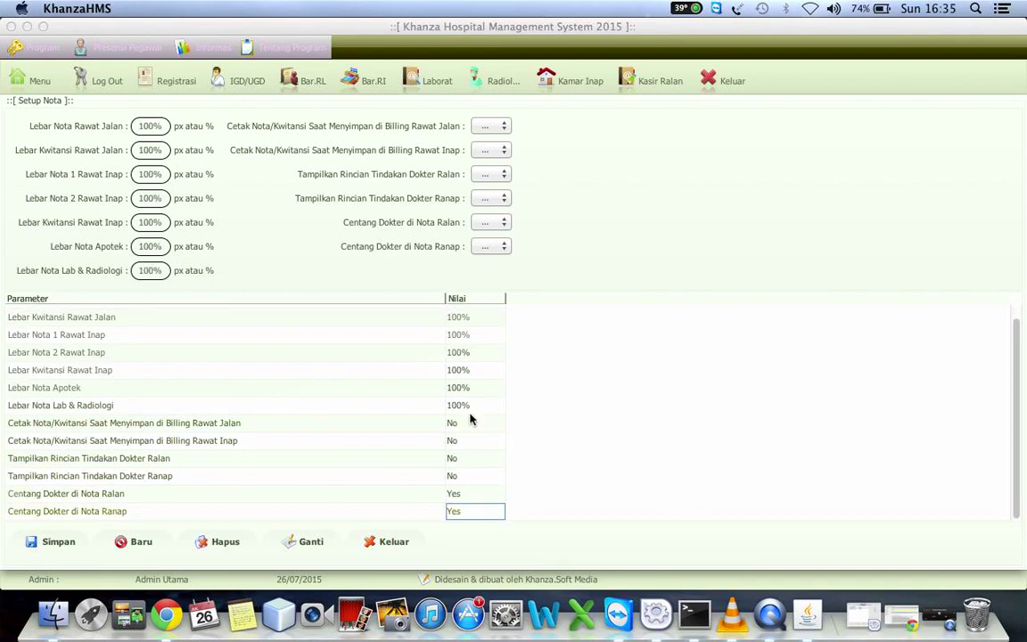
key("Up")
key("Up")
key("Up")
key("Up")
key("Up")
key("Up")
key("Up")
key("Up")
key("Up")
key("Up")
key("Up")
key("Up")
key("Up")
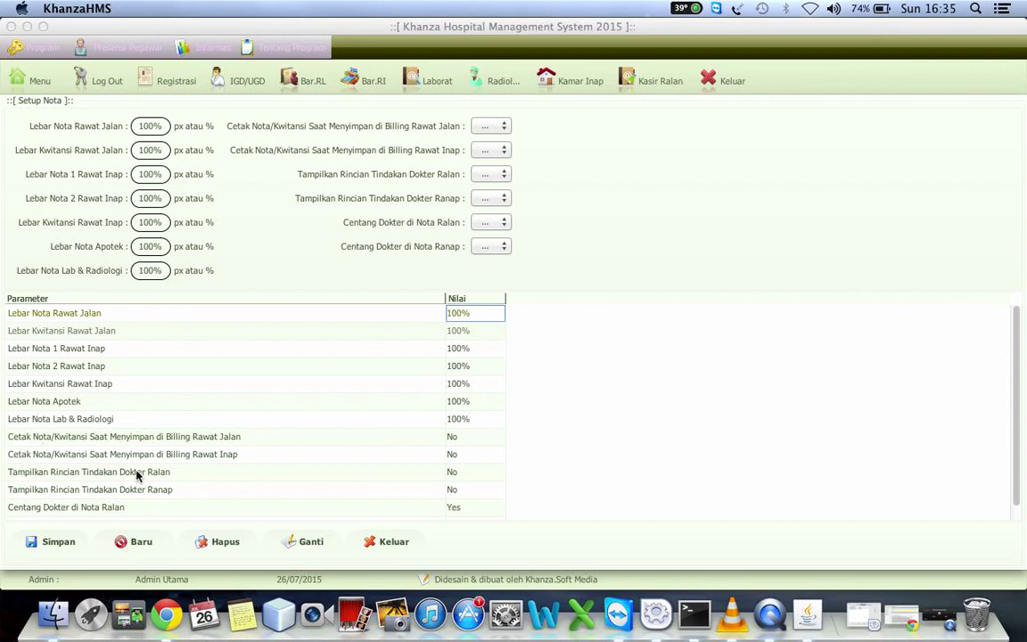
left_click(464, 477)
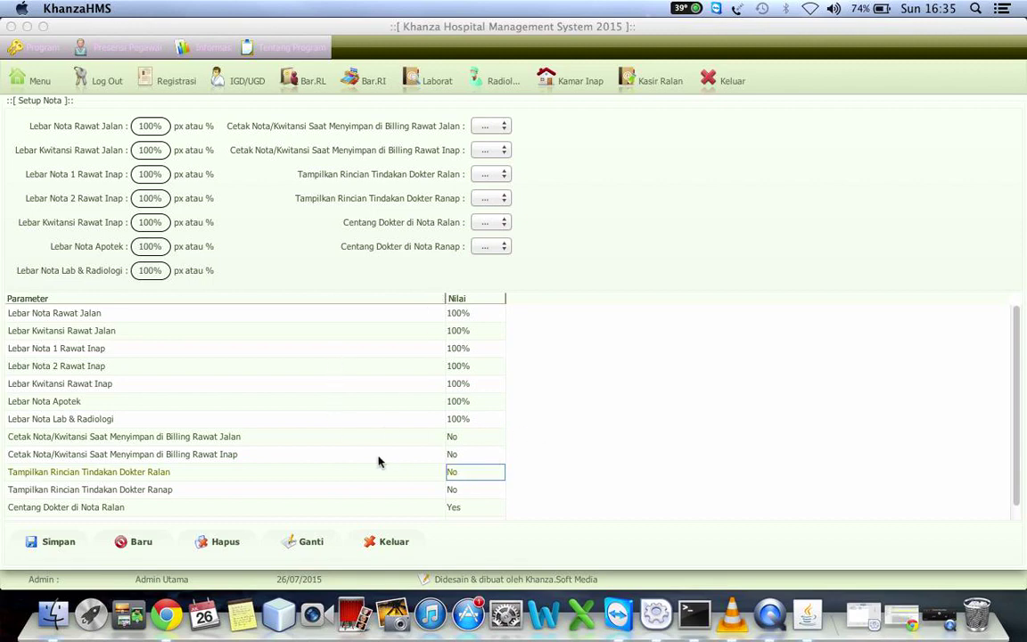
left_click(289, 461)
key("Down")
key("Down")
key("Down")
key("Down")
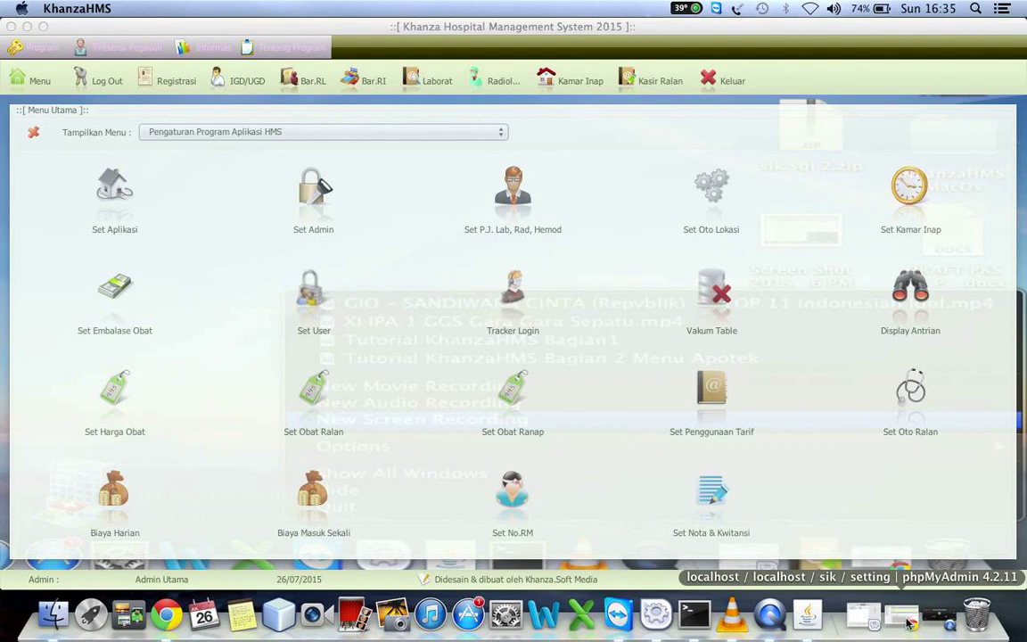
Close the Menu Utama panel and bring the QuickTime screen recording to the front
left_click(34, 131)
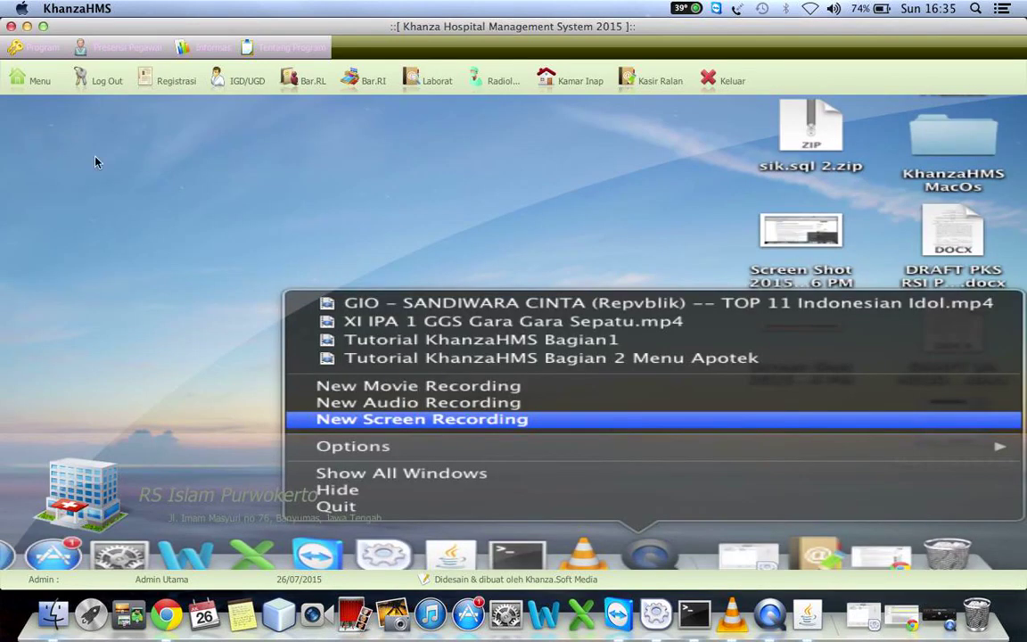
left_click(936, 615)
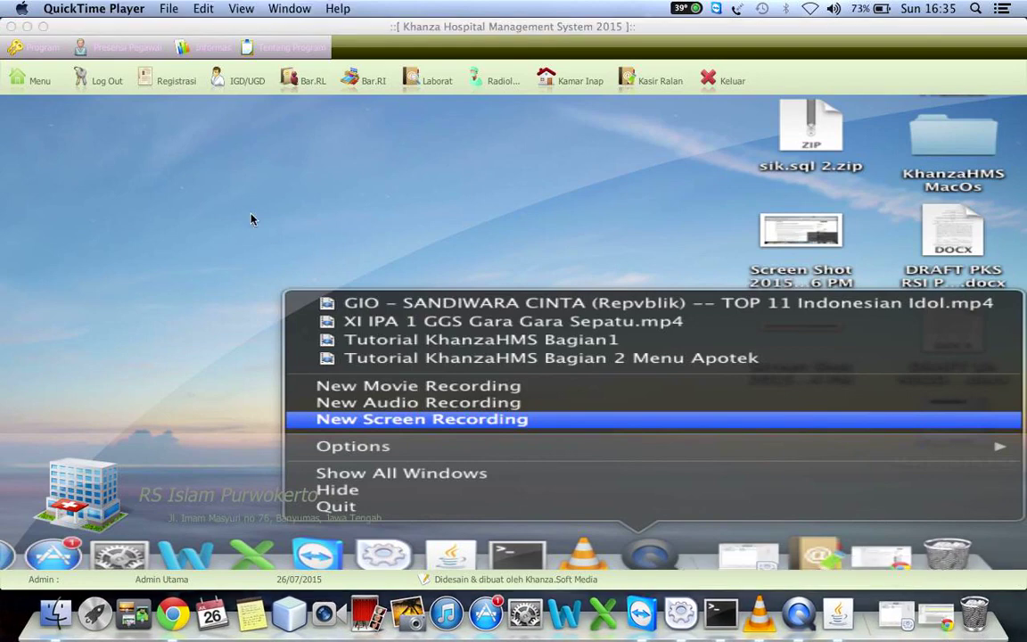